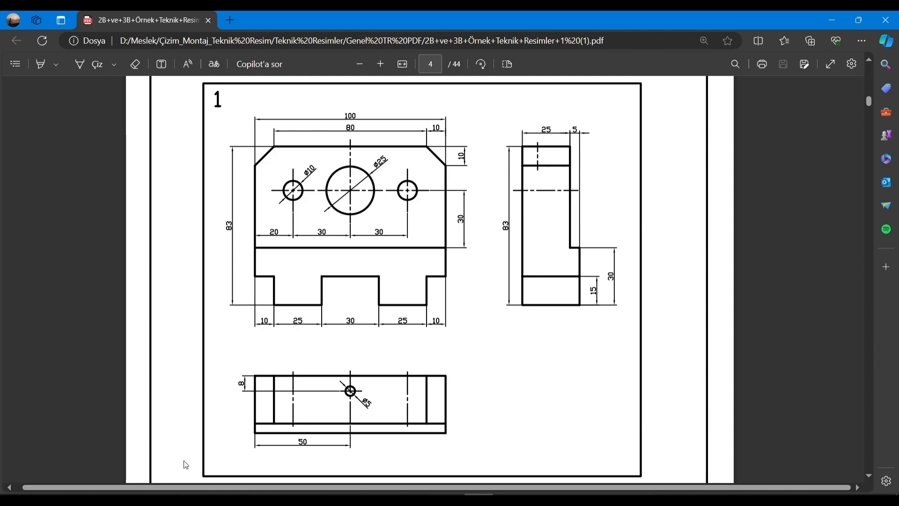
Switch from the PDF drawing to CATIA V5 and create a new part in Part Design
left_click(831, 21)
left_click(19, 34)
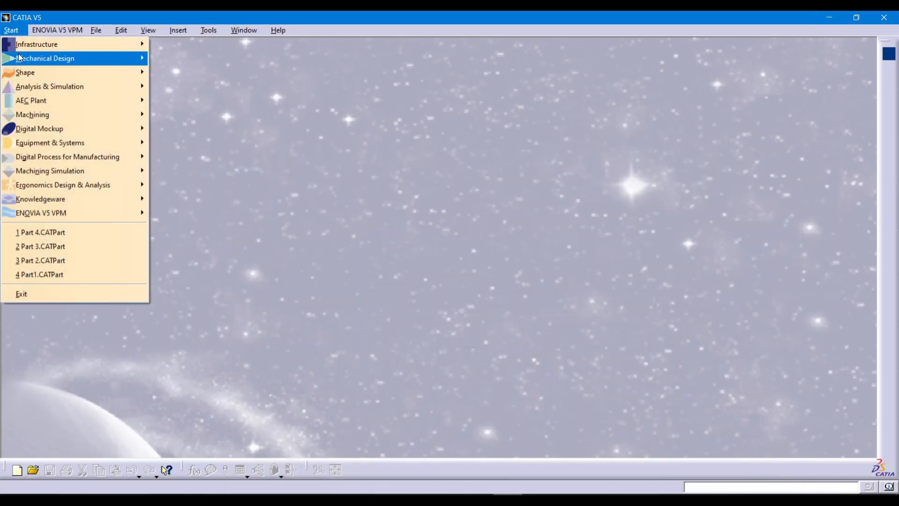
mouse_move(20, 57)
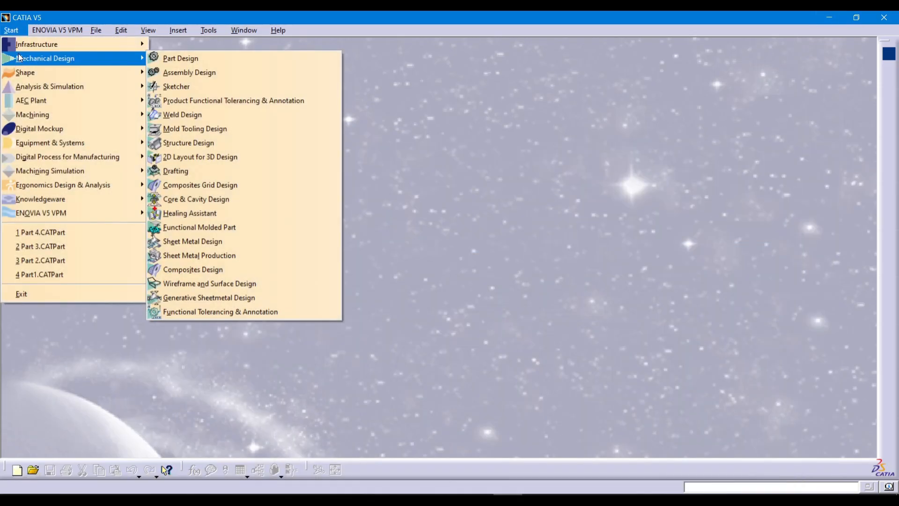
left_click(178, 58)
left_click(802, 440)
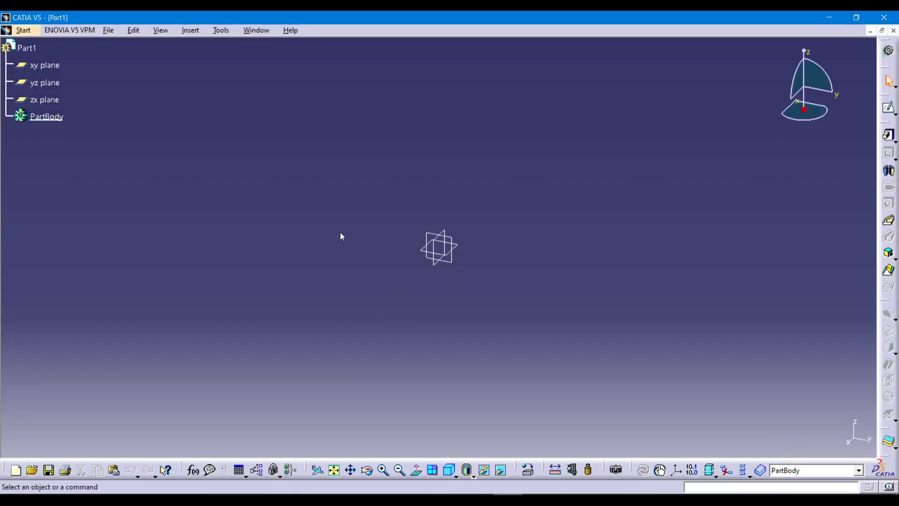
Start a new sketch on the yz plane
left_click(47, 66)
left_click(45, 83)
left_click(44, 100)
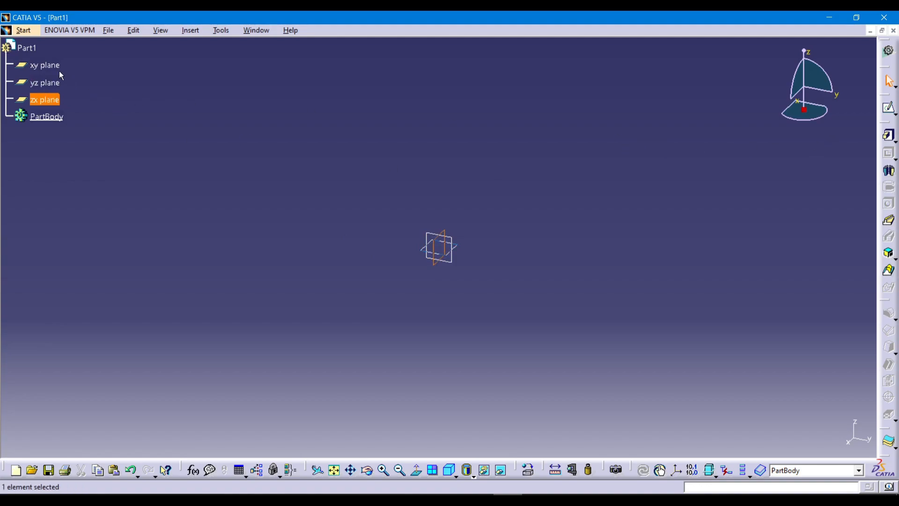
left_click(44, 83)
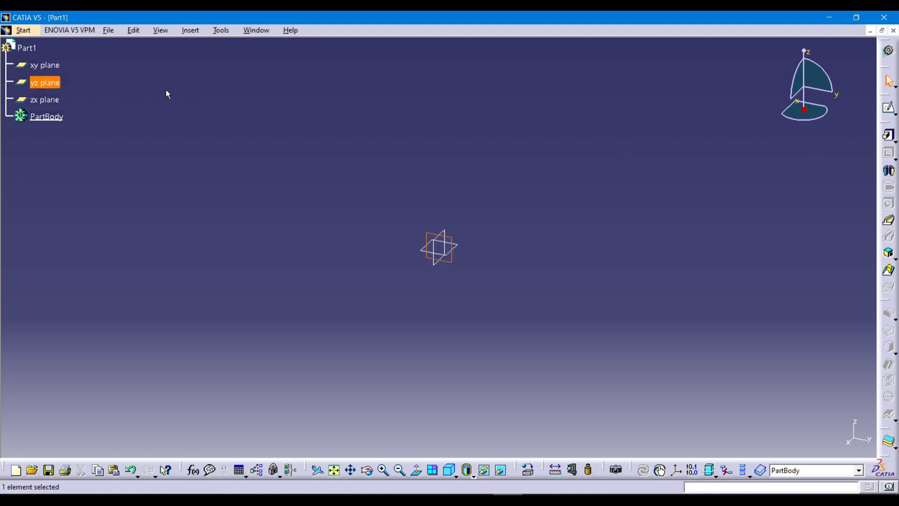
left_click(888, 106)
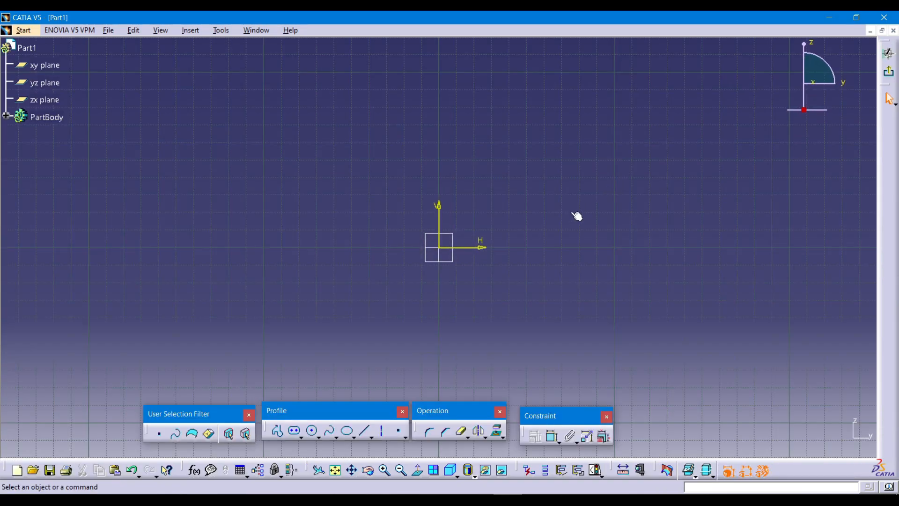
After checking the PDF drawing, sketch a centered rectangle at the origin, about 160 mm wide and 120 mm high
left_click(479, 494)
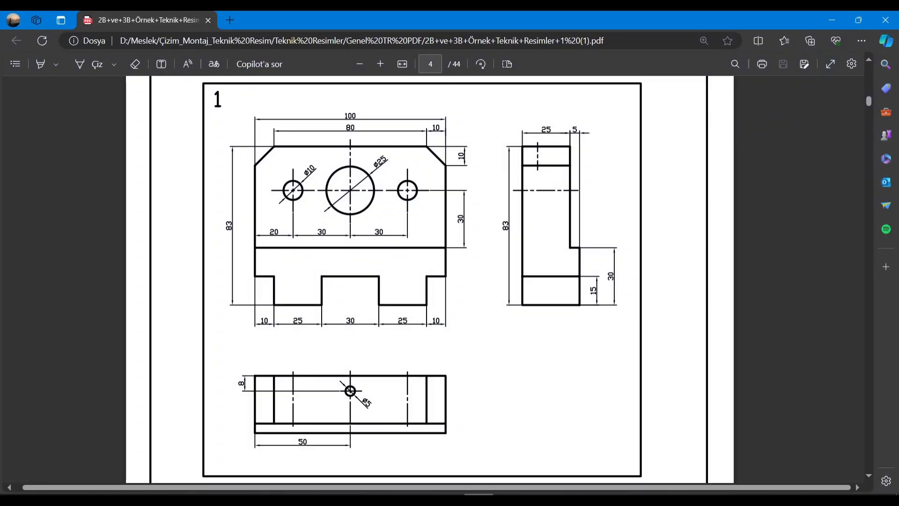
left_click(479, 495)
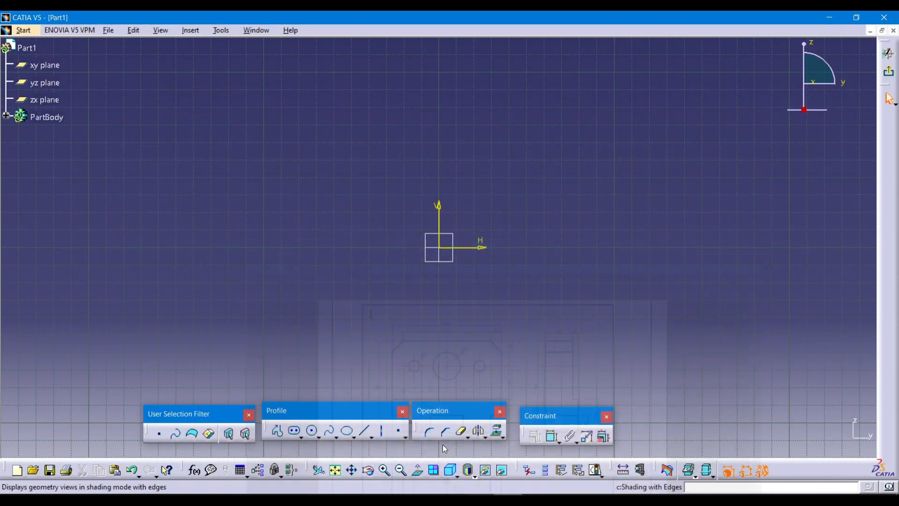
left_click(302, 439)
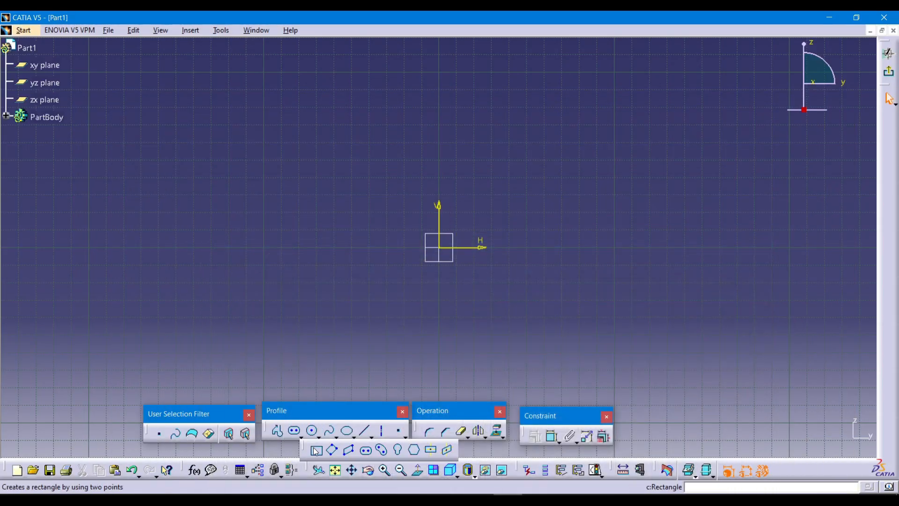
left_click(431, 451)
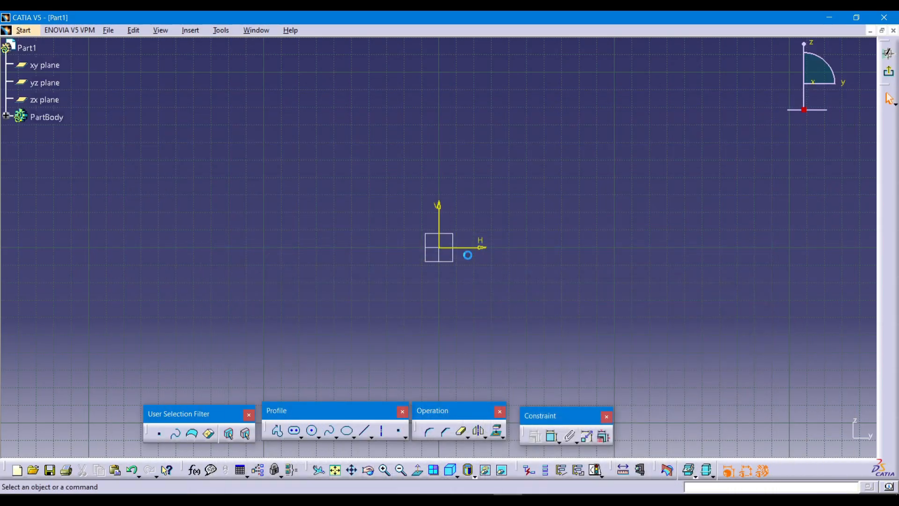
left_click(445, 252)
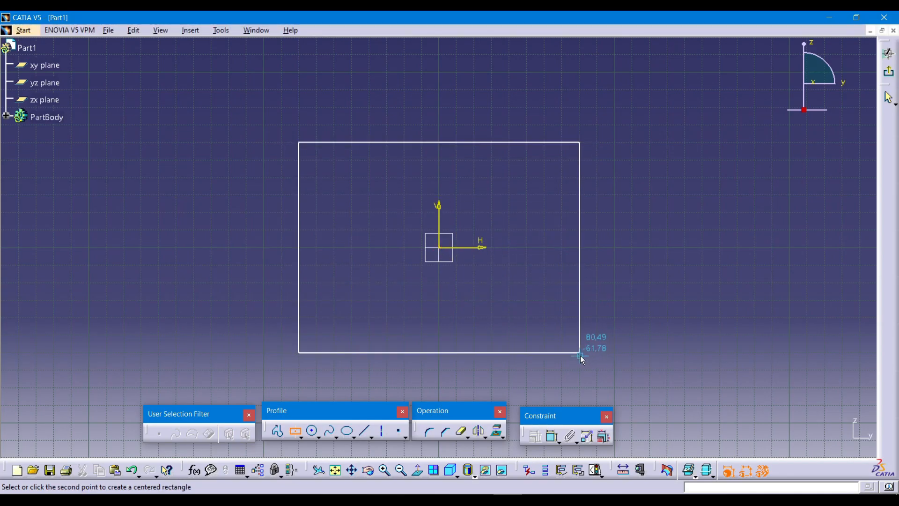
left_click(580, 355)
Check the PDF drawing's overall sizes and dimension the rectangle's height and width
left_click(478, 499)
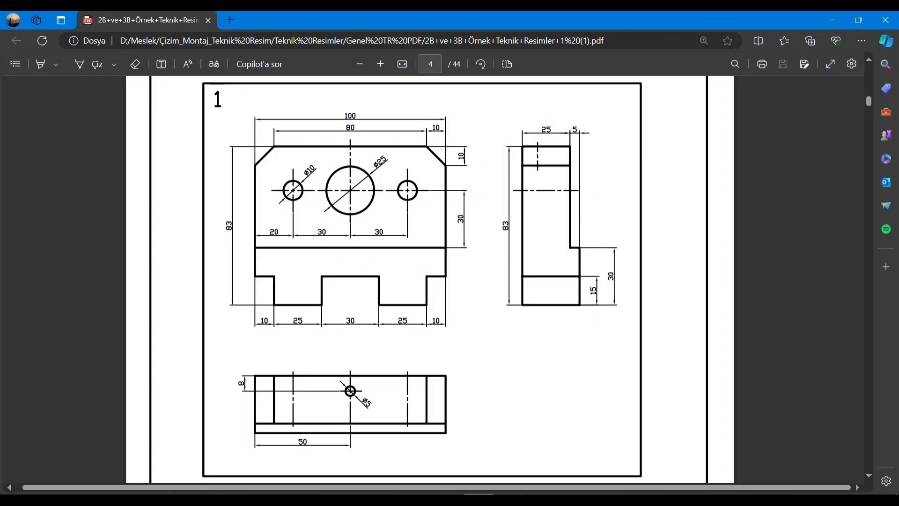
left_click(516, 500)
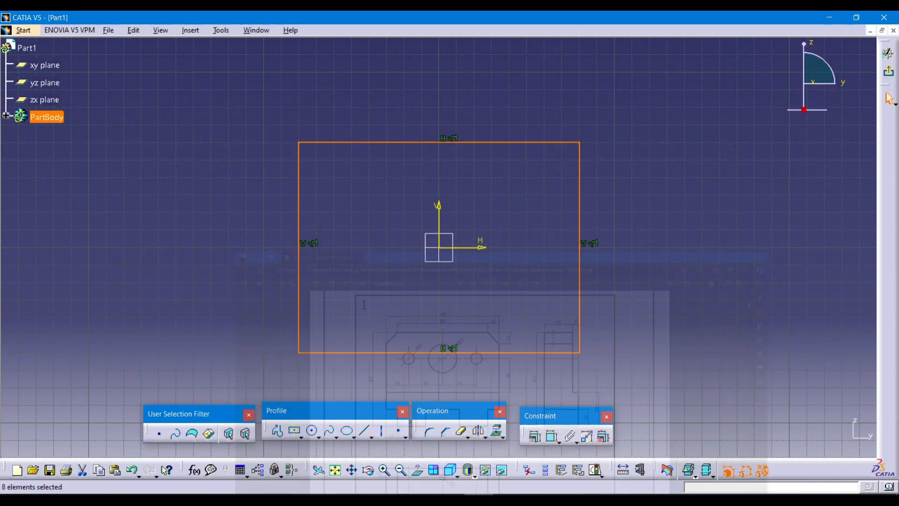
left_click(553, 440)
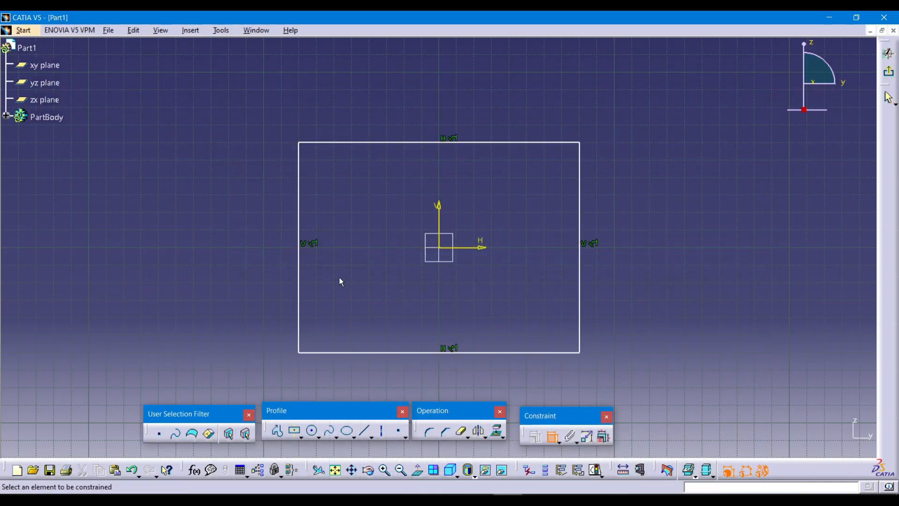
left_click(299, 264)
left_click(273, 255)
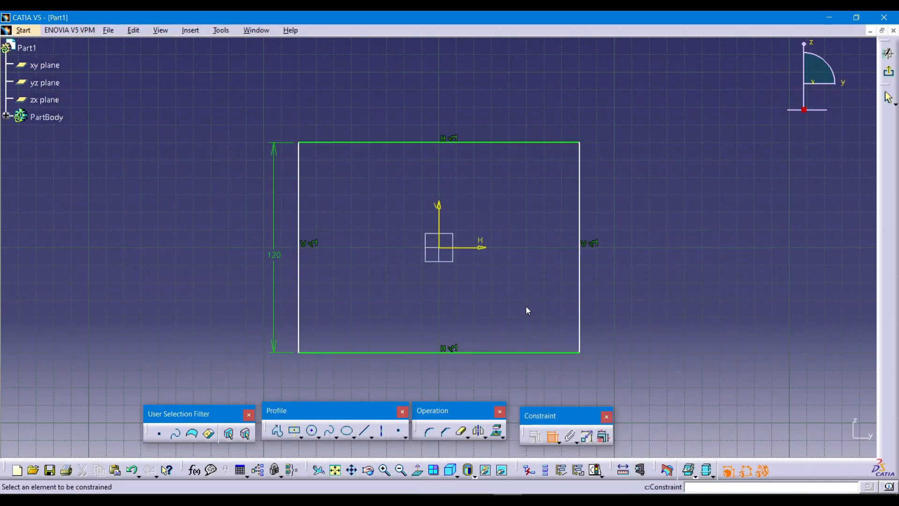
left_click(475, 143)
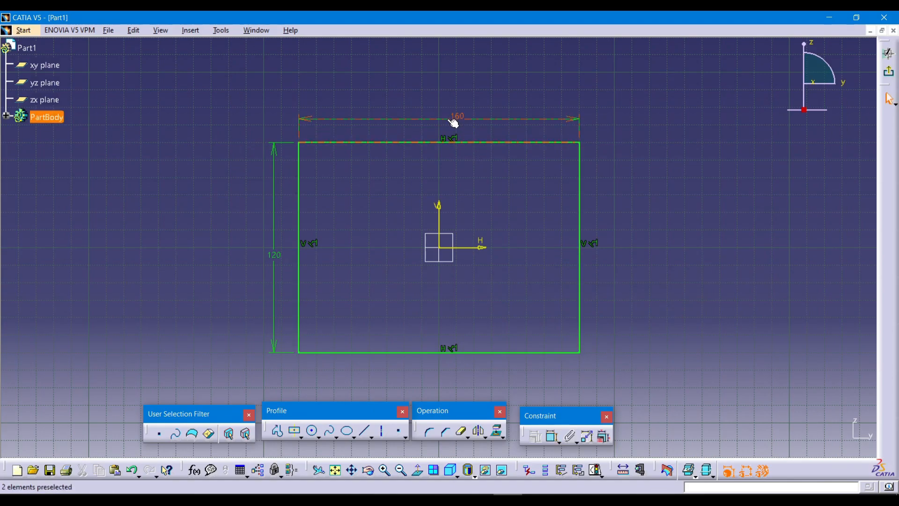
Set the rectangle's width to 100 mm and its height to 83 mm
left_click(457, 121)
left_click(458, 123)
double_click(458, 123)
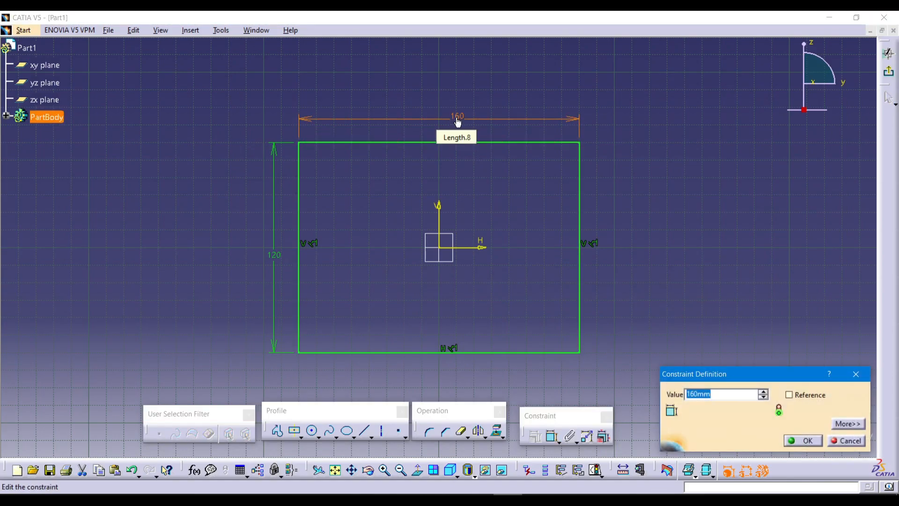
type("100")
key("Return")
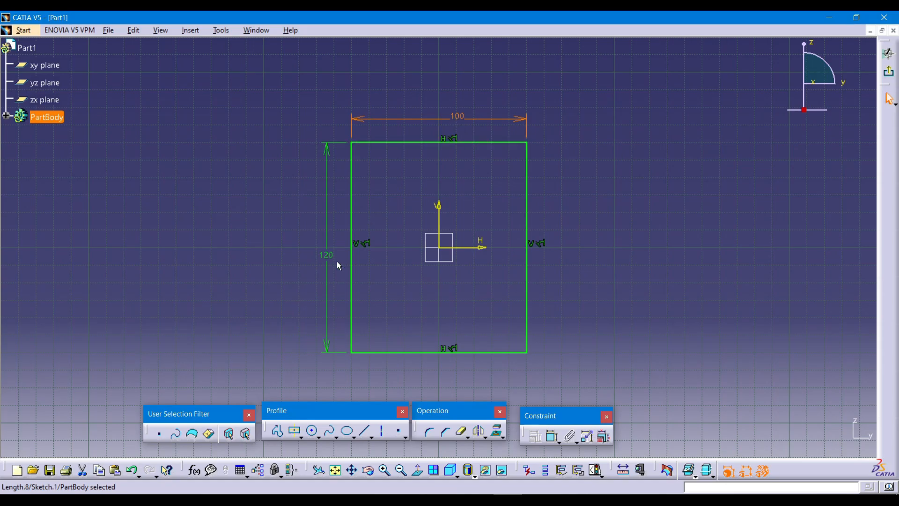
double_click(327, 253)
type("83")
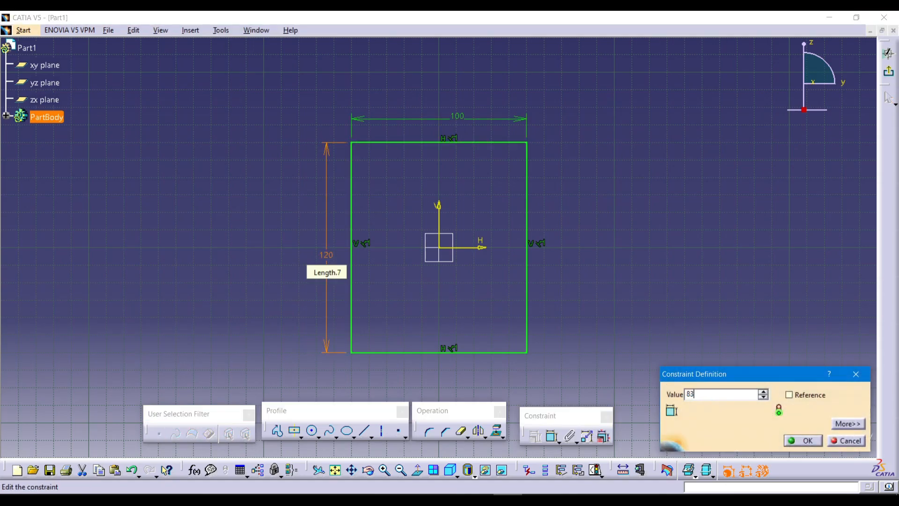
key("Return")
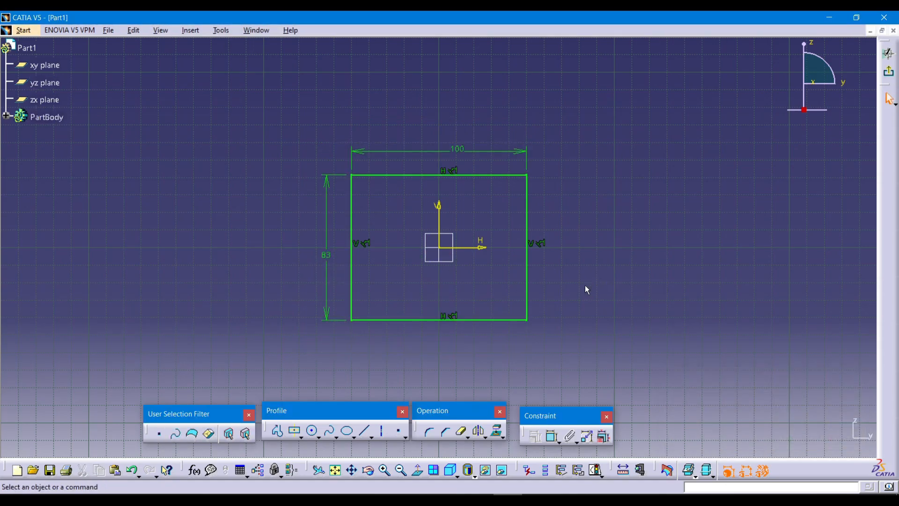
Consult the PDF drawing and draw a vertical axis through the origin from the rectangle's top edge to its bottom edge
key("alt+Tab")
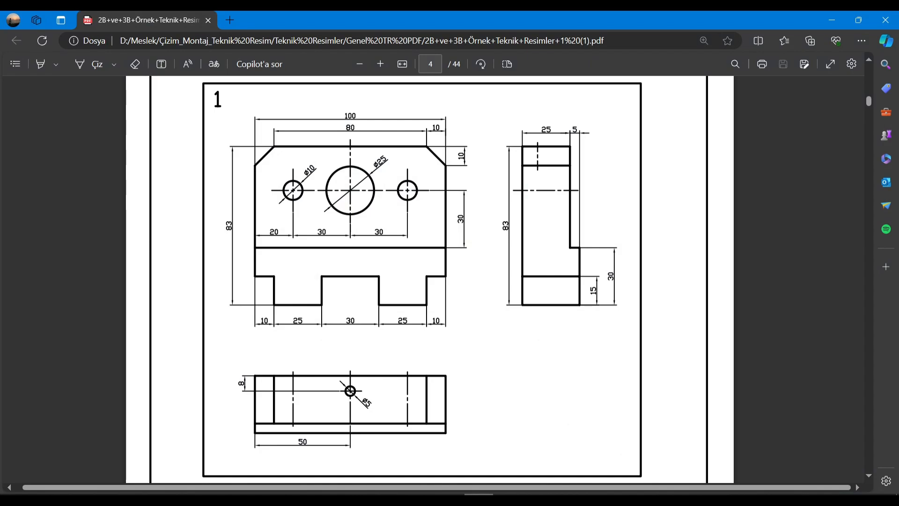
key("alt+Tab")
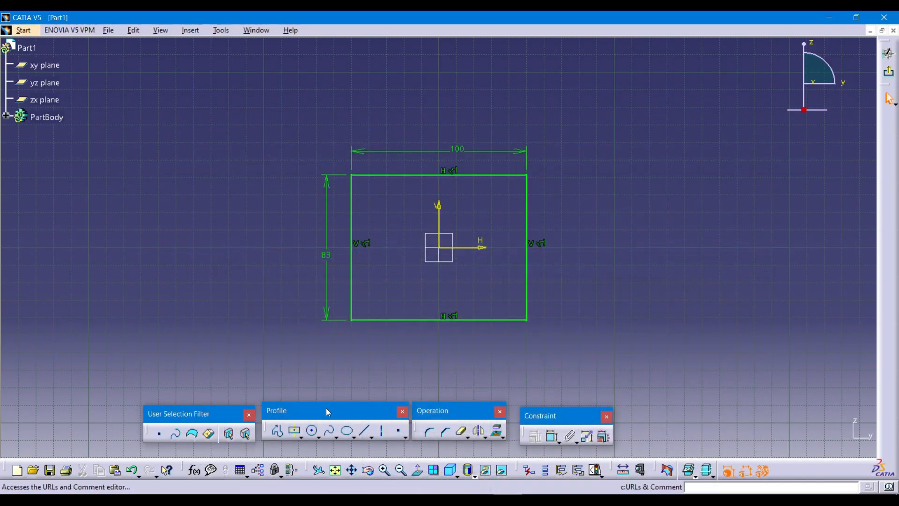
left_click(383, 432)
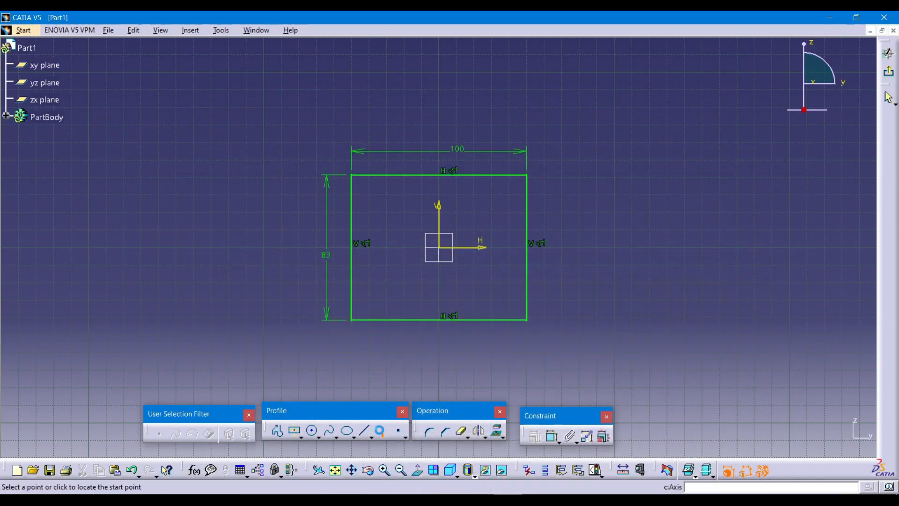
left_click(443, 177)
left_click(440, 321)
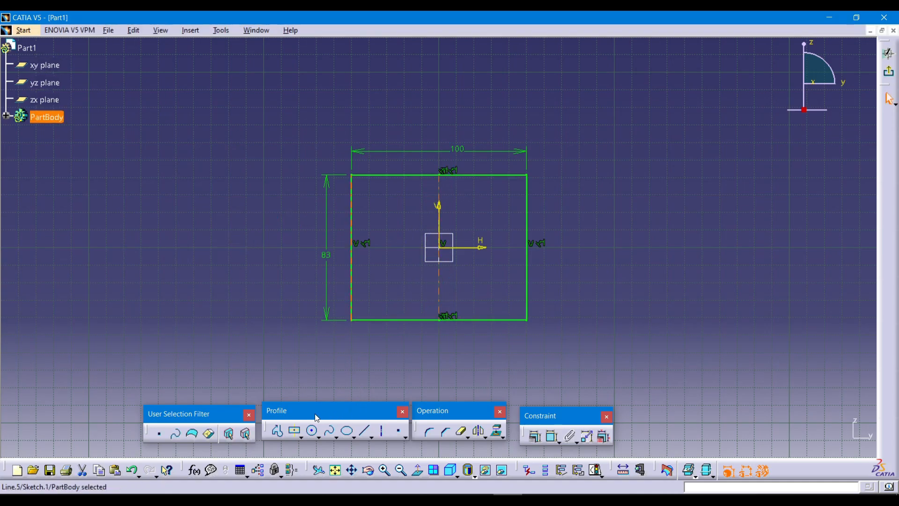
Draw a circle centered on the vertical axis in the upper half of the rectangle
left_click(312, 431)
left_click(446, 215)
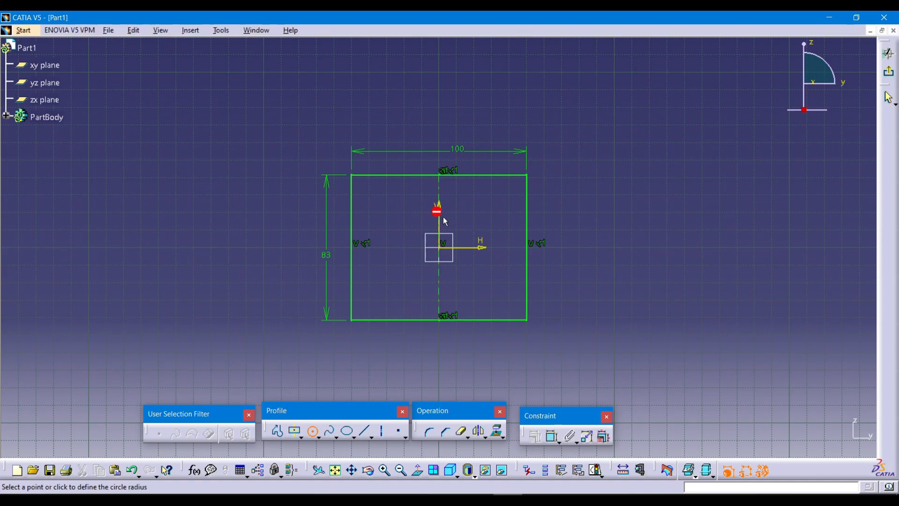
left_click(453, 231)
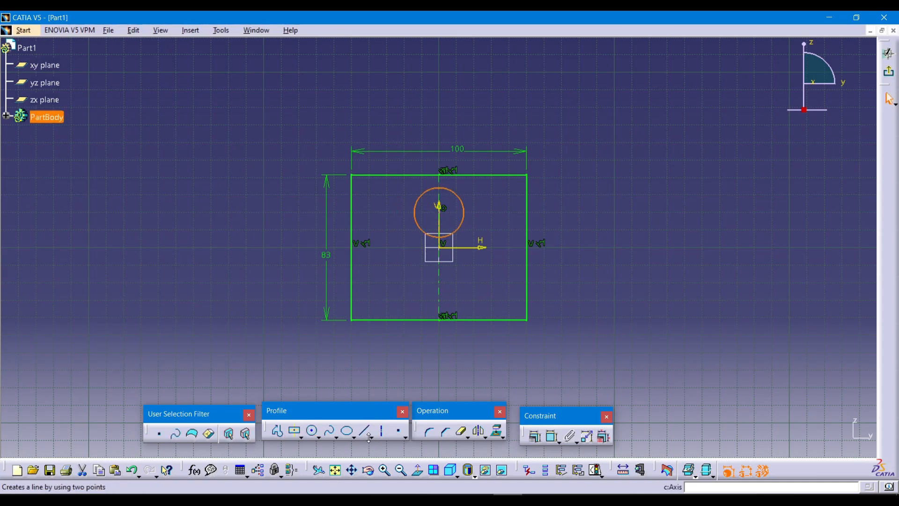
Draw two circles level with the central one, about 30 mm either side of the axis: left about 20 mm, right about 28 mm in diameter
left_click(319, 437)
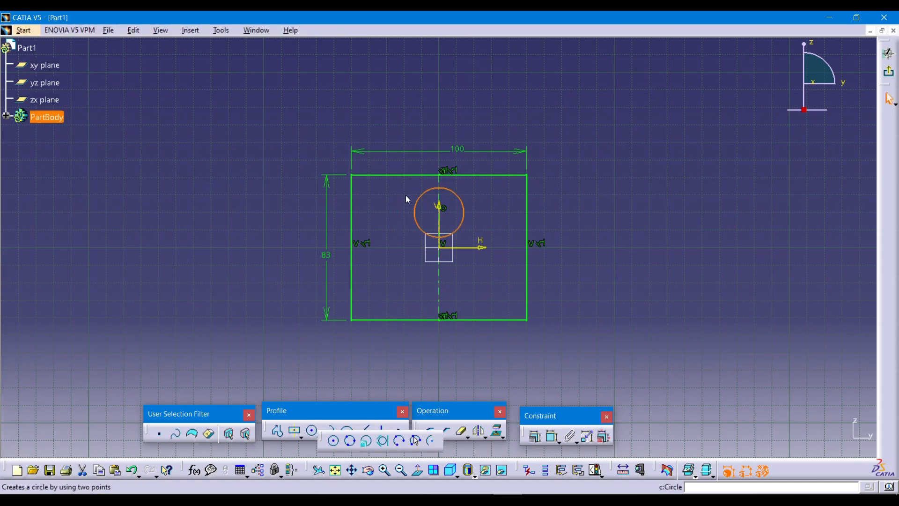
left_click(336, 443)
left_click(387, 213)
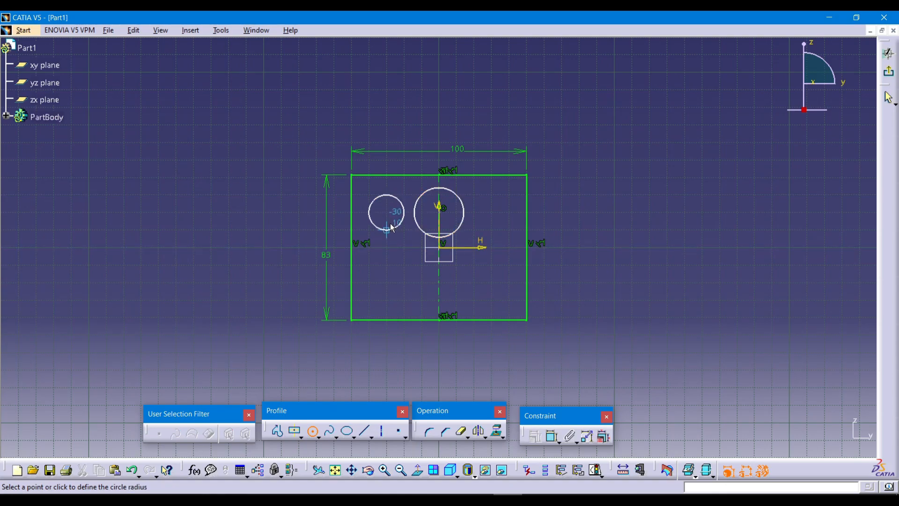
left_click(392, 228)
left_click(314, 431)
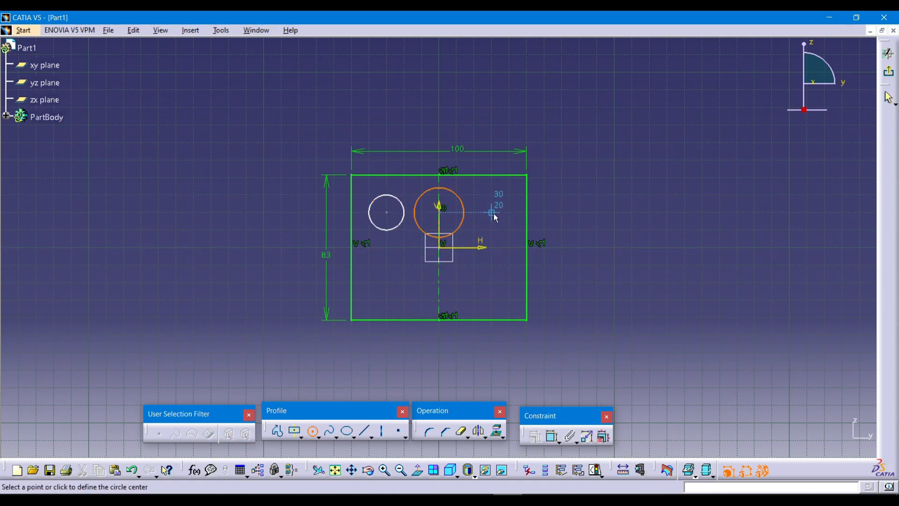
left_click(493, 213)
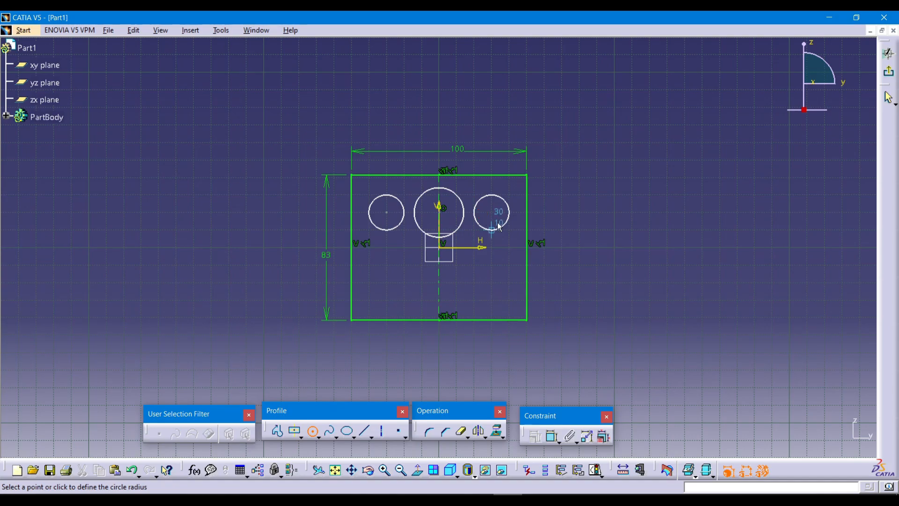
left_click(506, 233)
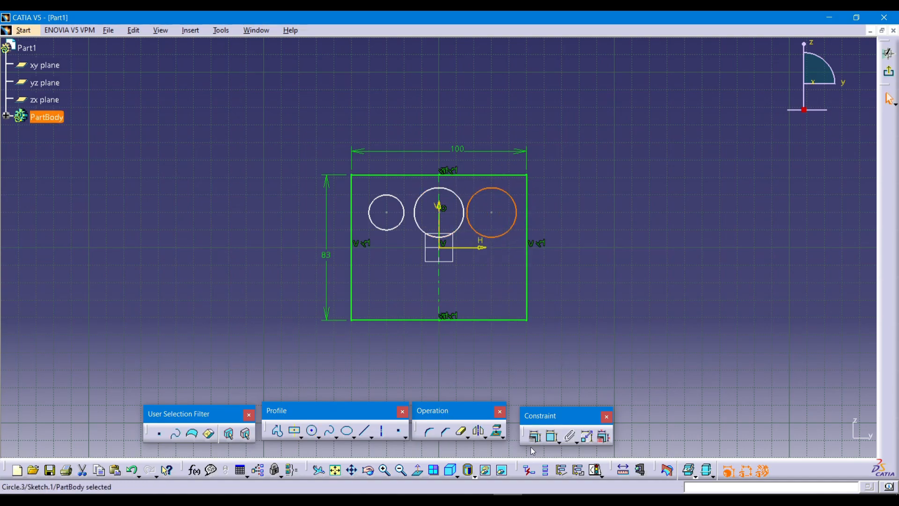
Check the PDF drawing's hole sizes and constrain the right circle's diameter to 10 mm
key("alt+Tab")
key("alt+Tab")
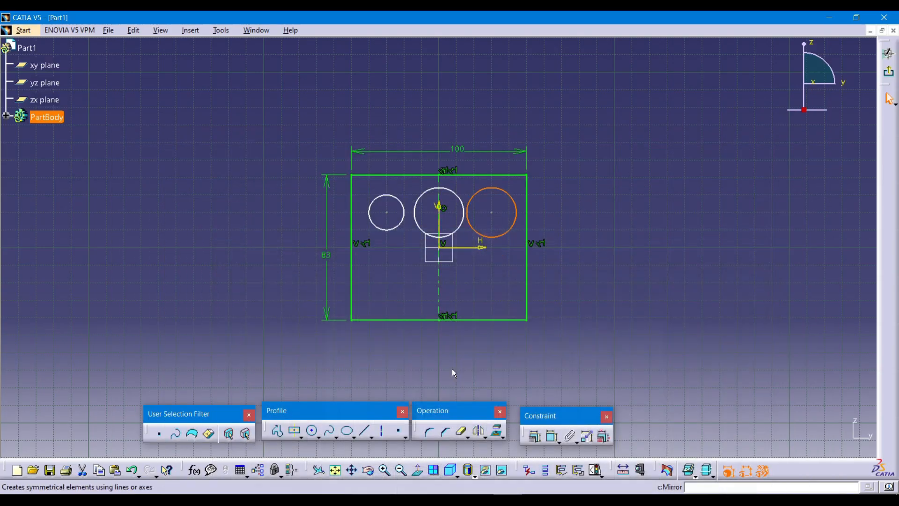
left_click(552, 436)
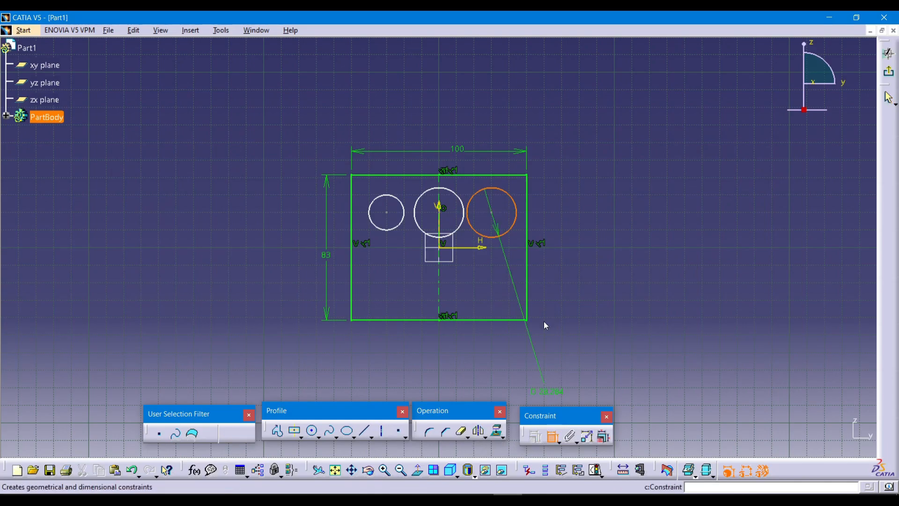
left_click(501, 212)
double_click(503, 212)
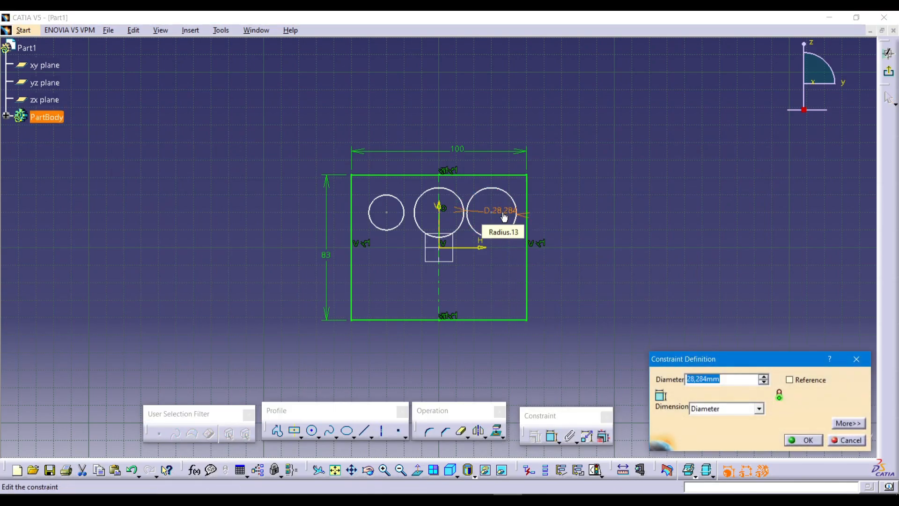
type("10")
key("Return")
Constrain the left circle's diameter to 10 mm
left_click(388, 231)
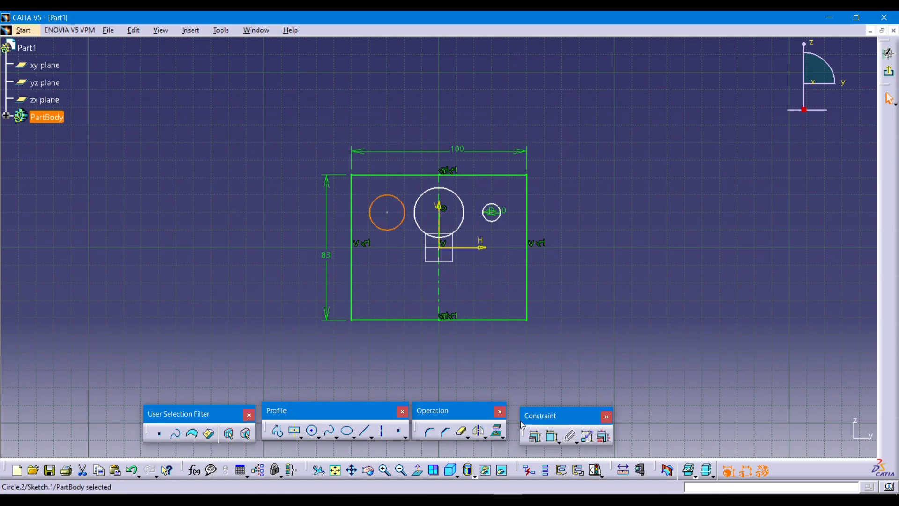
left_click(552, 436)
left_click(411, 244)
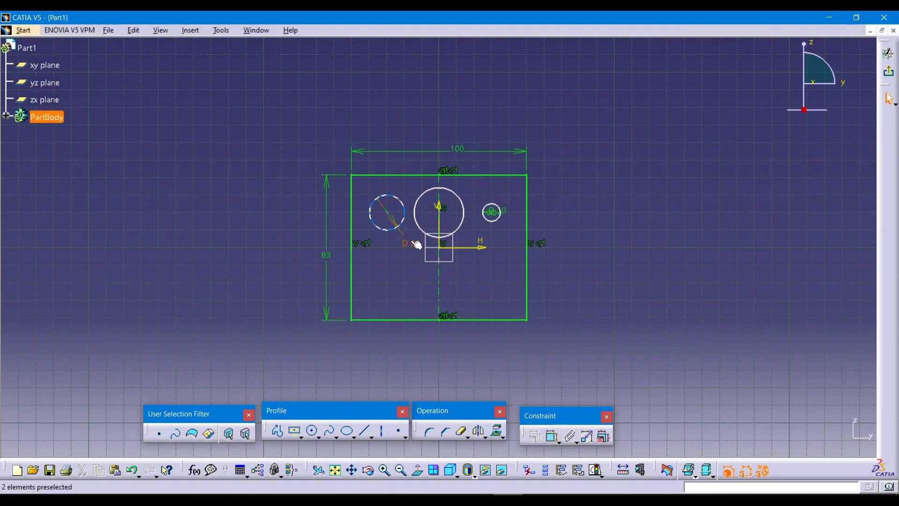
double_click(411, 243)
type("10")
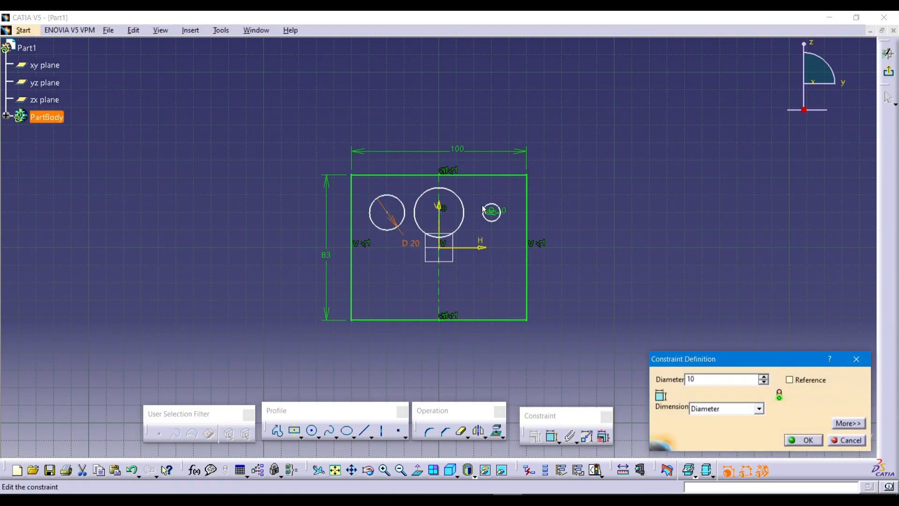
key("Return")
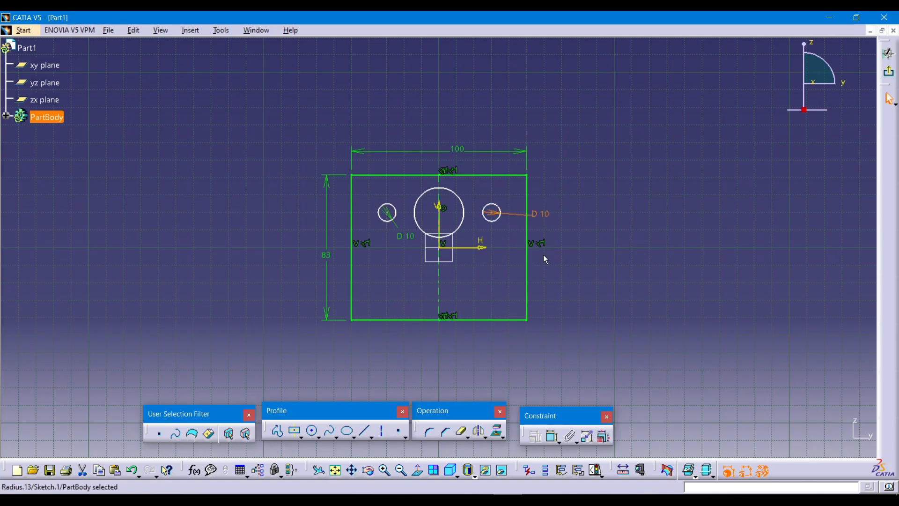
Remove the right circle's diameter dimension and add it again directly below the circle
key("Escape")
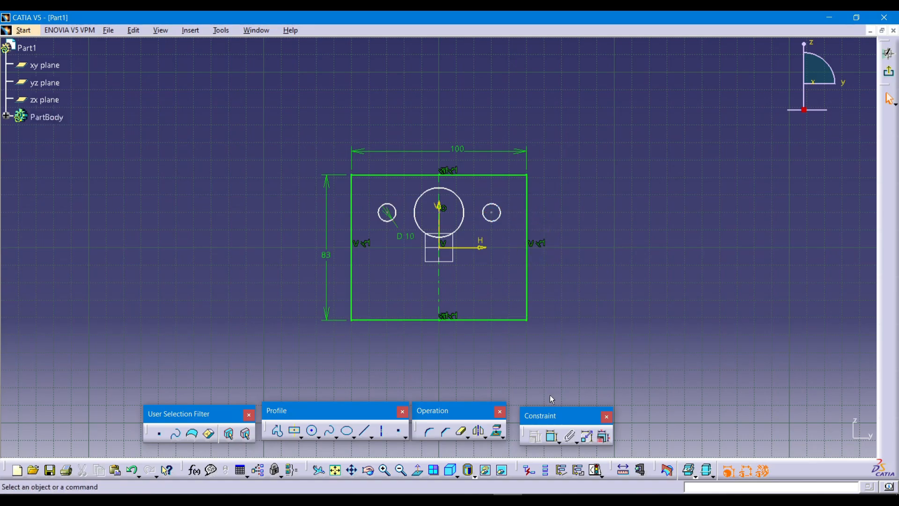
left_click(553, 436)
left_click(498, 218)
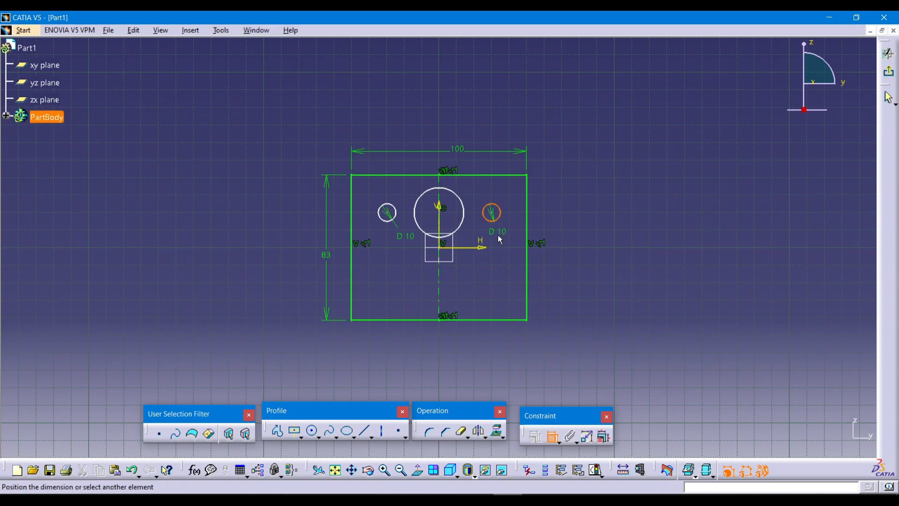
left_click(500, 234)
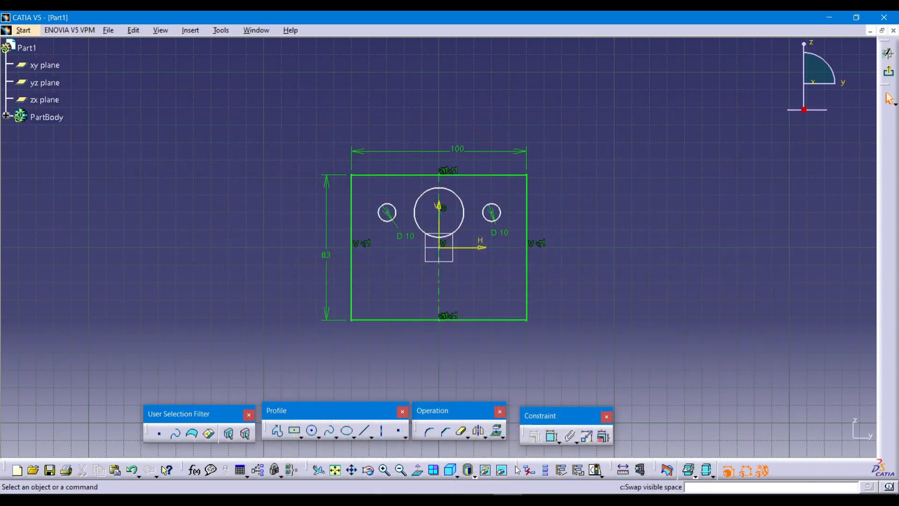
Constrain the central circle's diameter to 25 mm
left_click(551, 444)
left_click(458, 229)
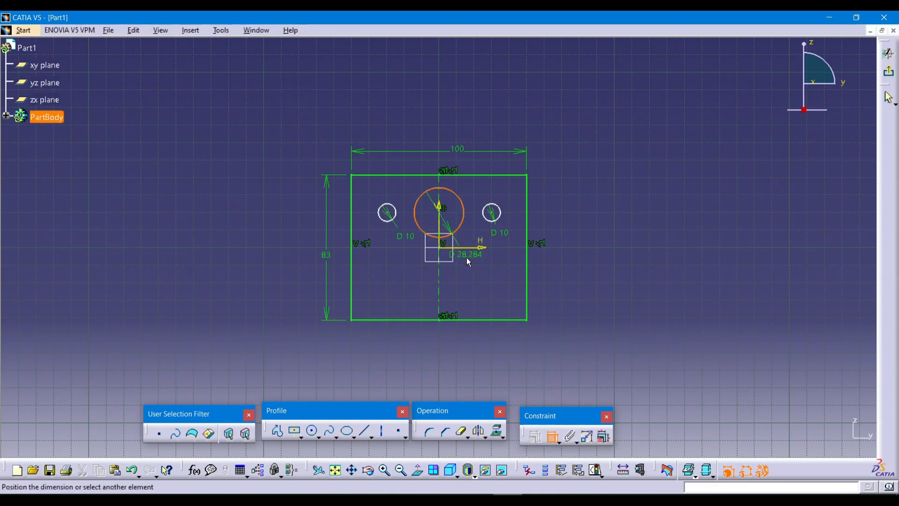
left_click(468, 259)
double_click(468, 261)
type("25")
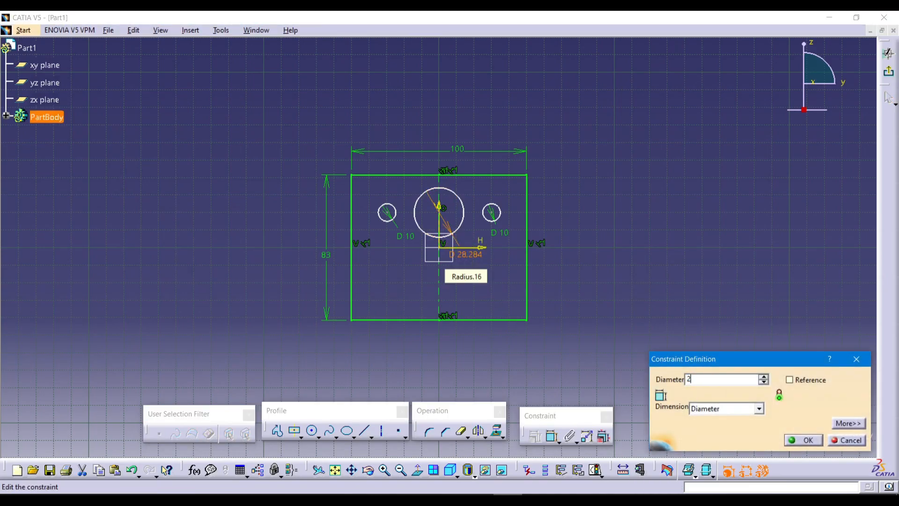
key("Return")
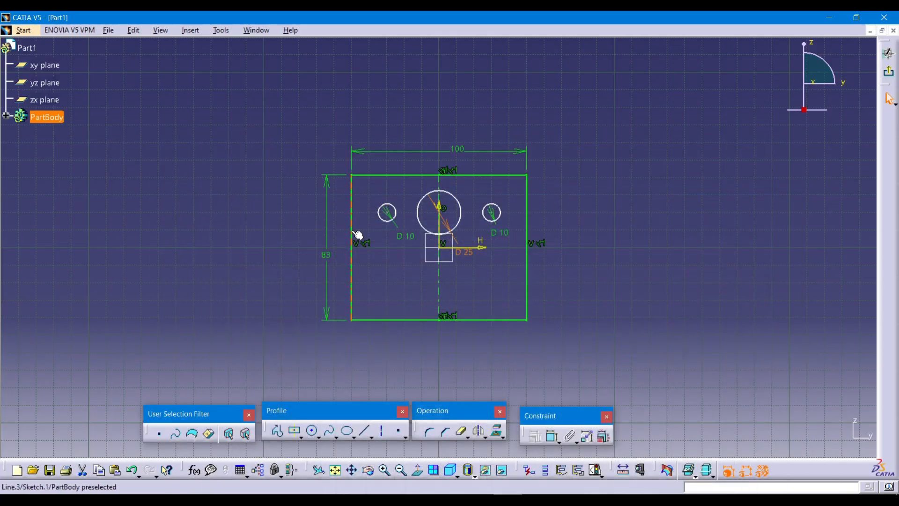
left_click(351, 234)
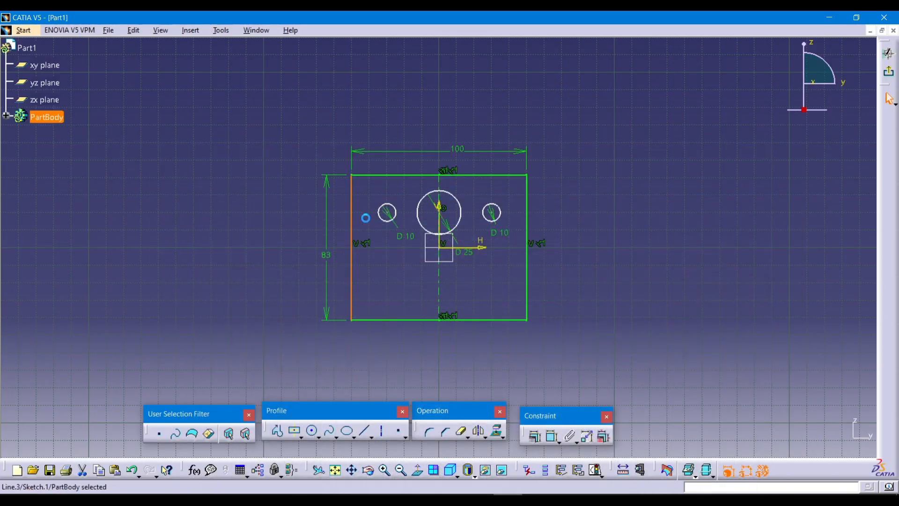
left_click(544, 441)
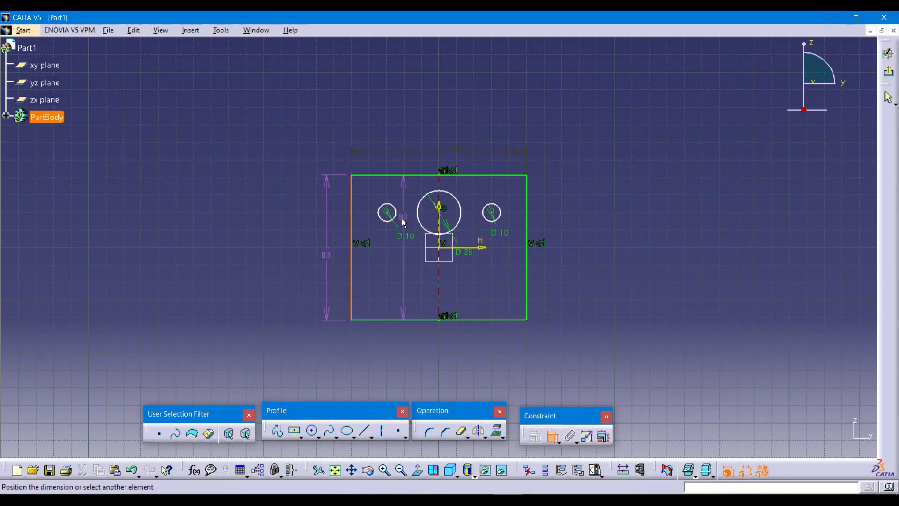
left_click(386, 215)
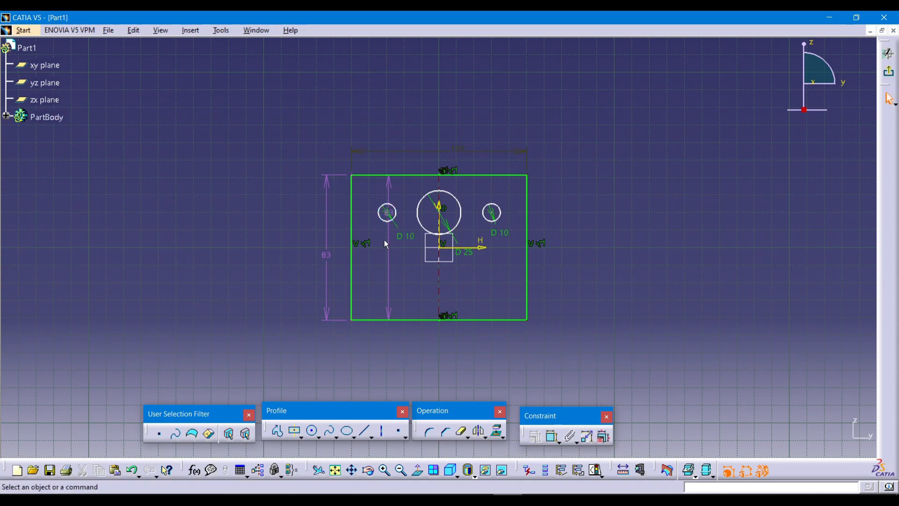
Constrain the left circle's center to 20 mm from the rectangle's left edge
left_click(352, 240)
left_click(553, 436)
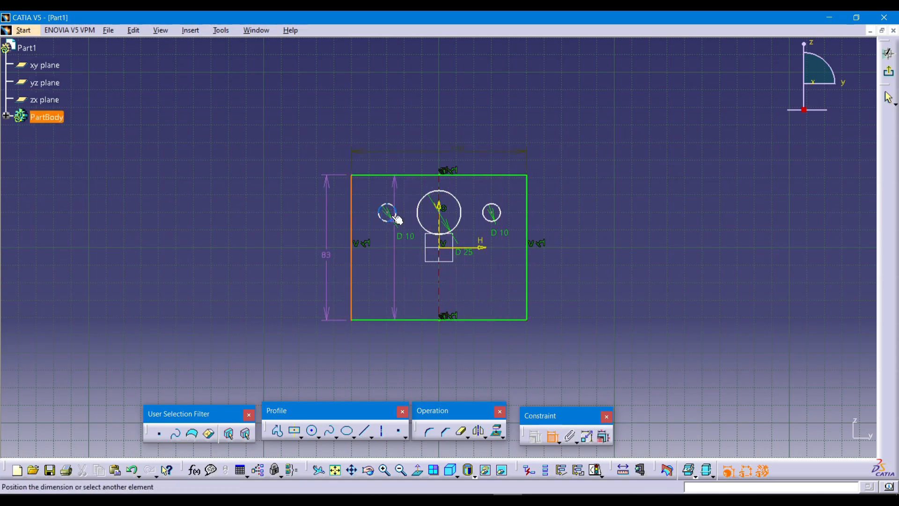
left_click(396, 219)
left_click(376, 229)
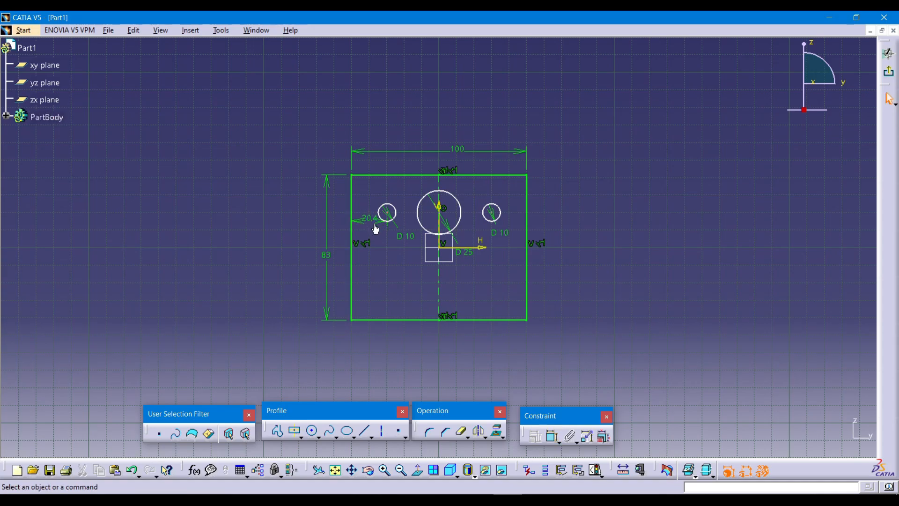
double_click(371, 221)
type("20")
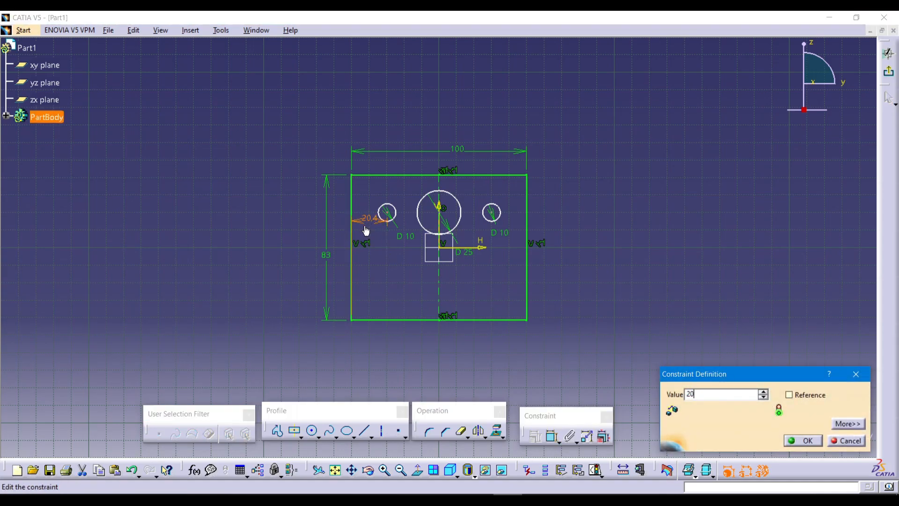
key("Return")
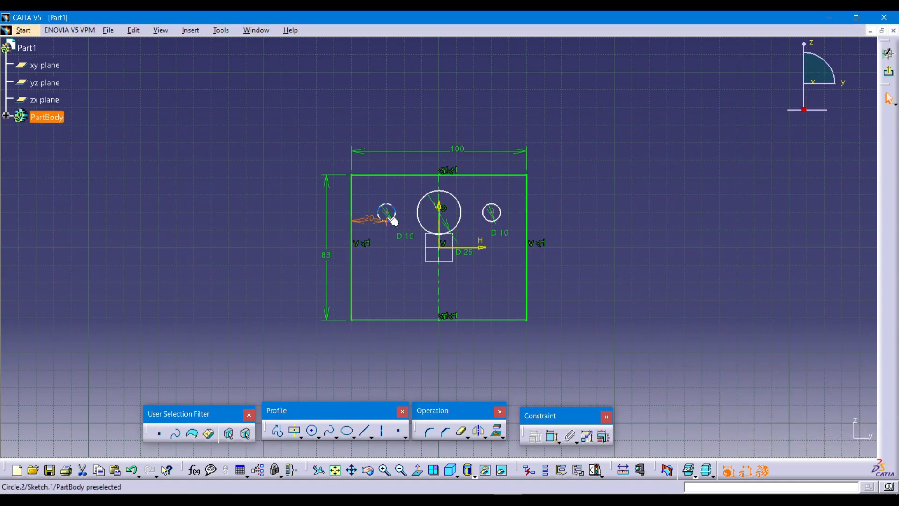
Add a horizontal dimension between the centers of the left and central circles and check the spacing against the PDF drawing
left_click(549, 440)
left_click(391, 213)
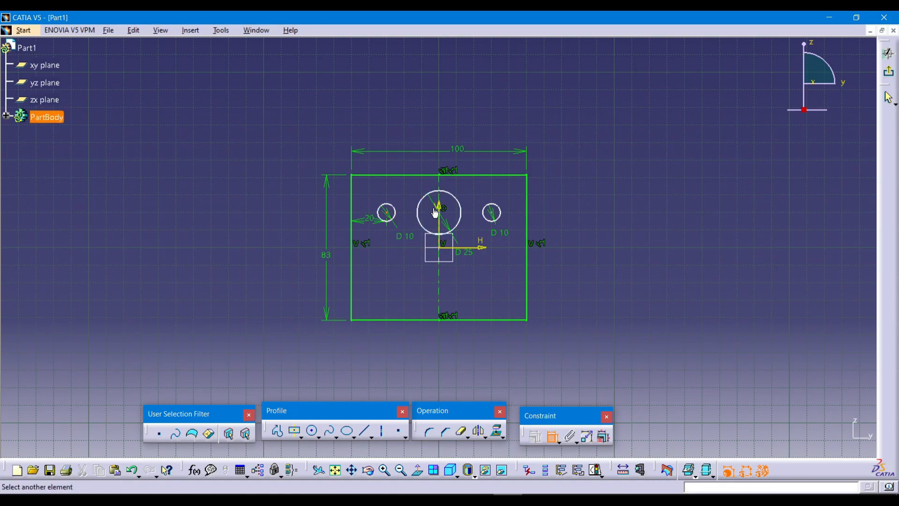
left_click(439, 211)
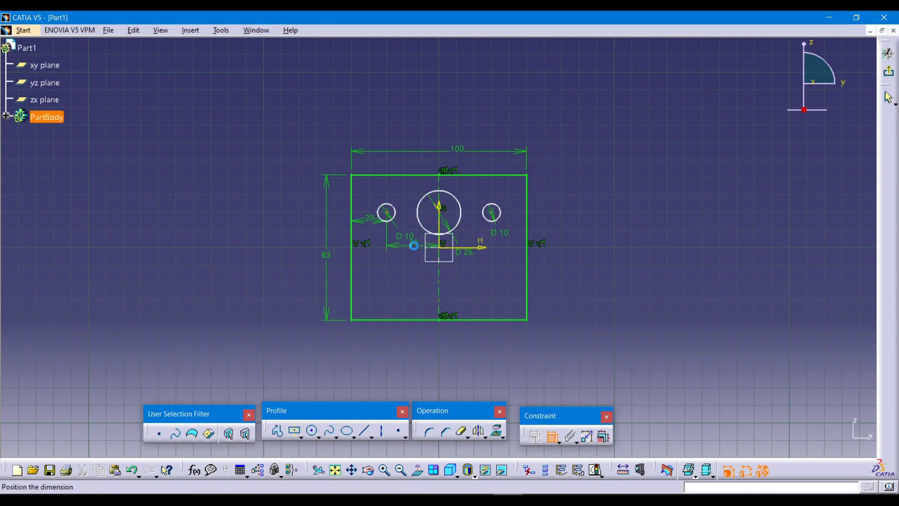
left_click(414, 246)
key("alt+Tab")
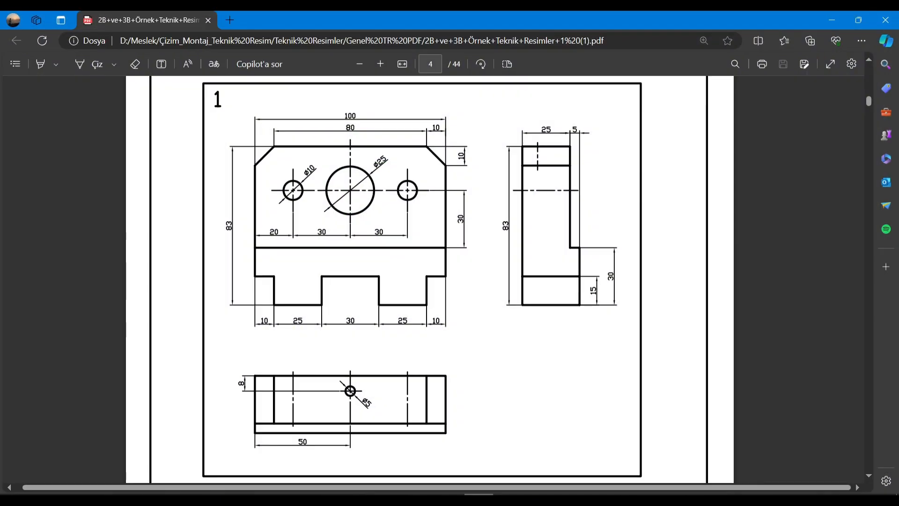
key("alt+Tab")
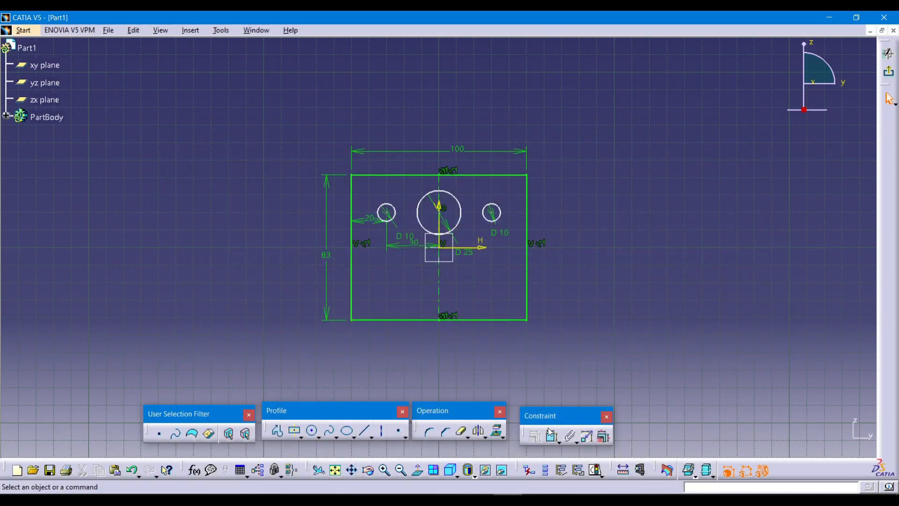
Add a horizontal dimension between the centers of the central and right circles
left_click(554, 436)
left_click(443, 208)
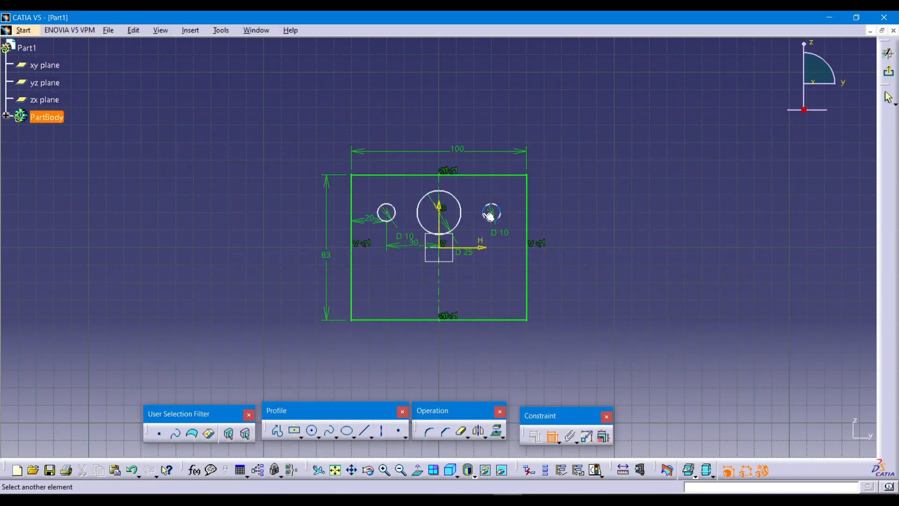
left_click(491, 213)
left_click(481, 249)
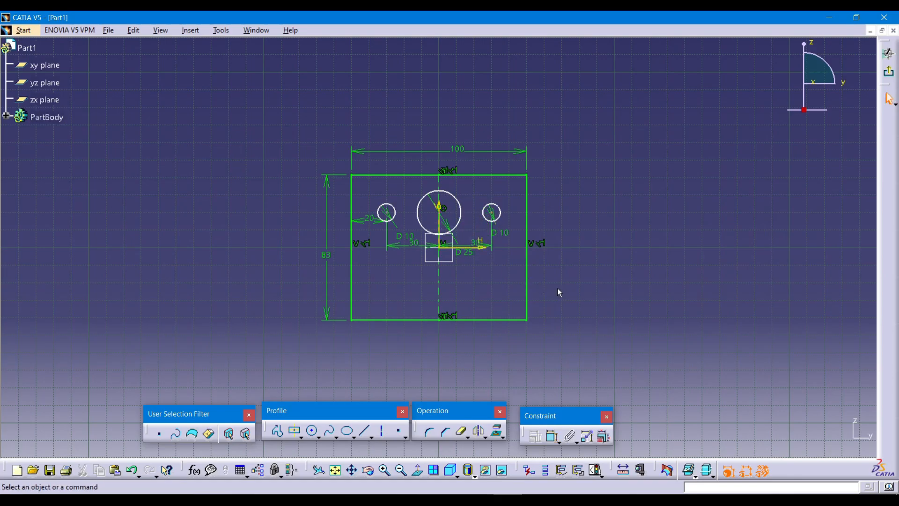
Move the central circle's diameter dimension text closer to the circle, clear of the horizontal axis
left_click(387, 471)
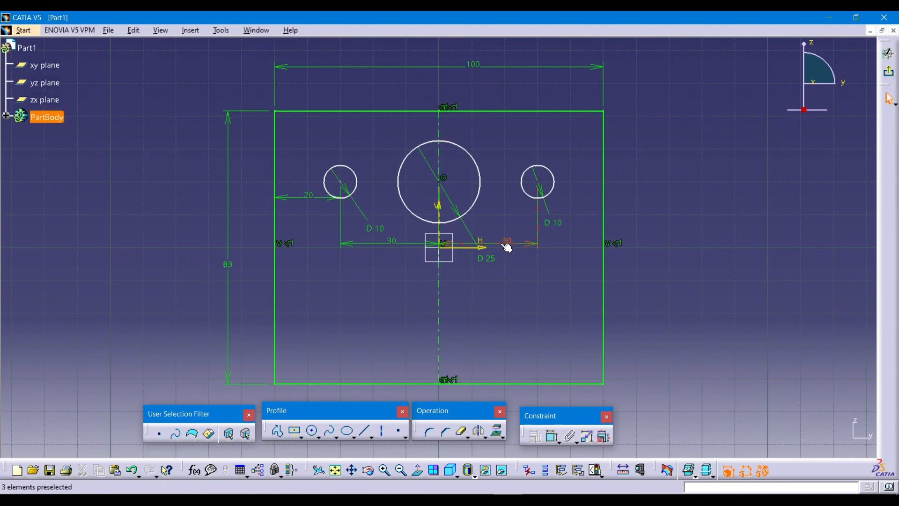
double_click(479, 243)
left_click_drag(494, 221, 499, 224)
left_click(557, 290)
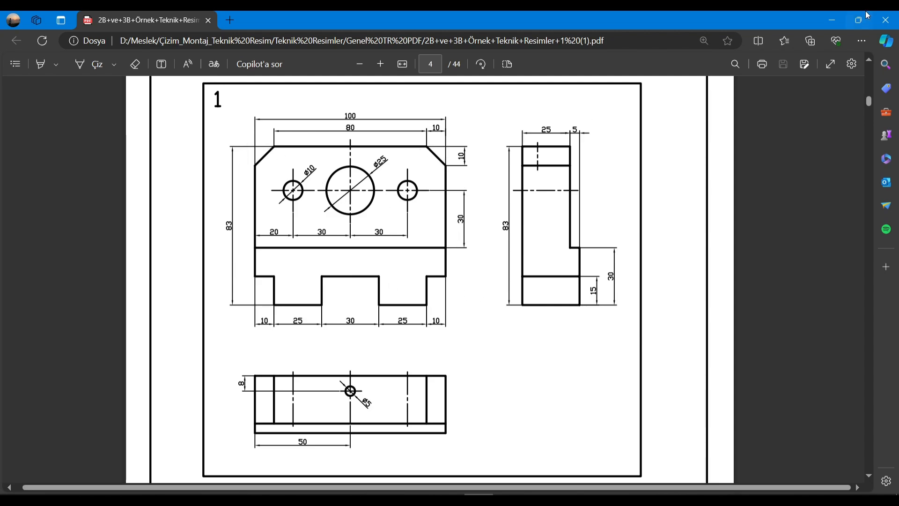
Consult the PDF drawing and dimension the vertical distance from the rectangle's top edge to the central circle's center
left_click(833, 20)
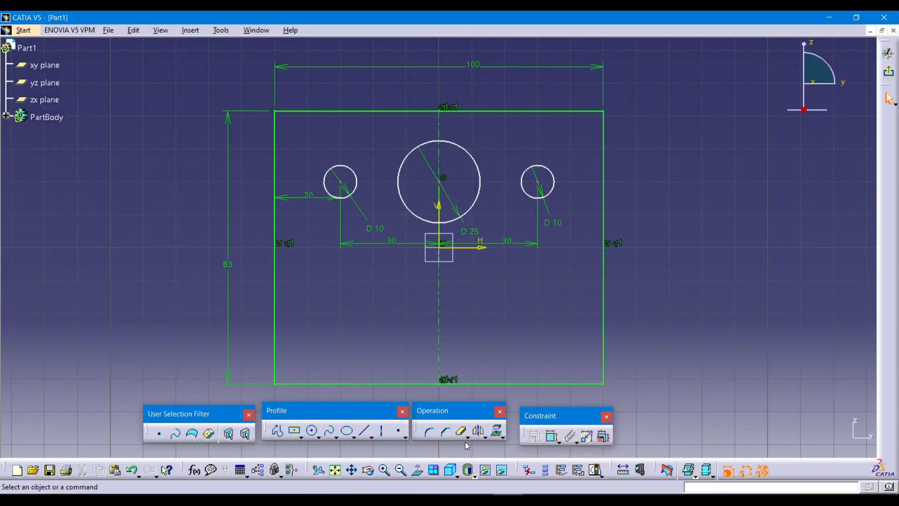
left_click(558, 442)
left_click(553, 437)
left_click(458, 113)
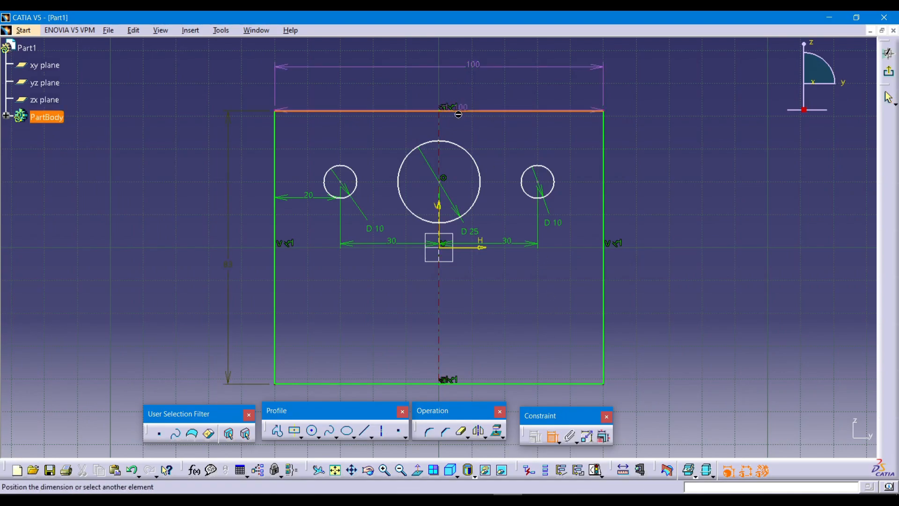
left_click(441, 181)
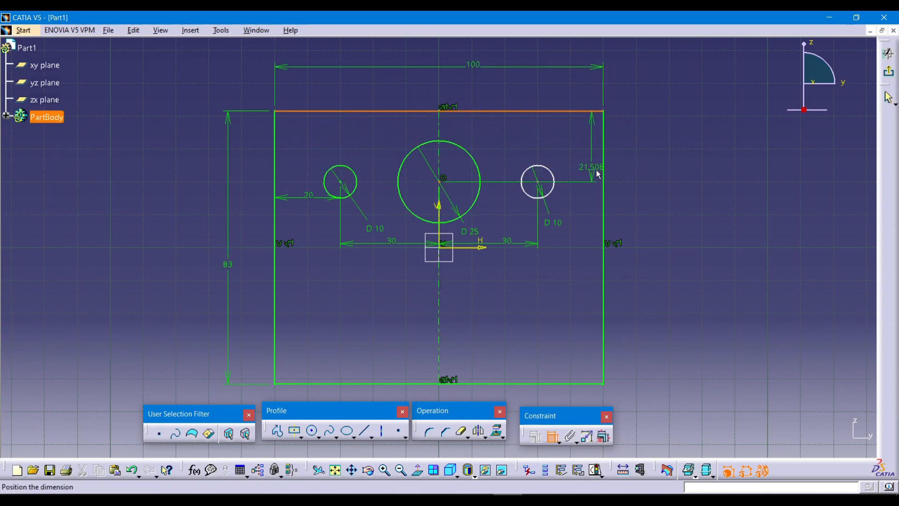
left_click(638, 165)
Check the PDF drawing again and set the central circle's distance from the top edge to 23 mm
double_click(640, 161)
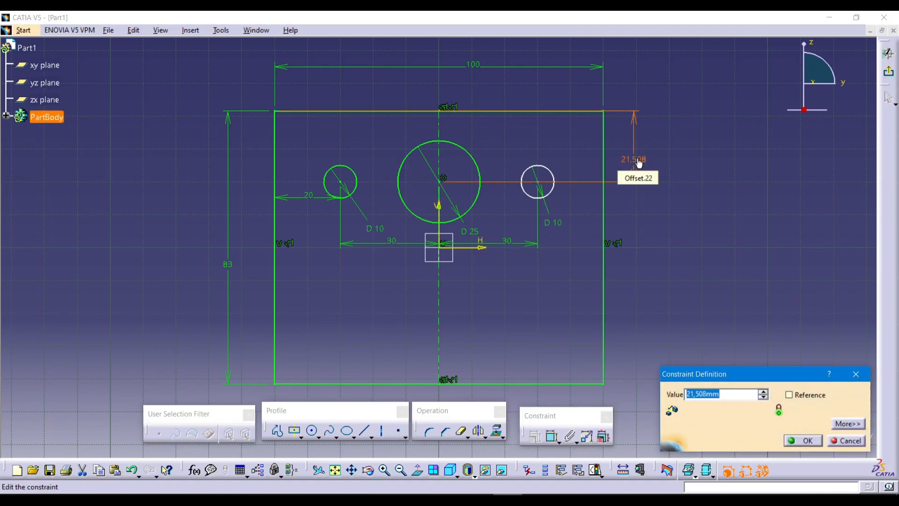
left_click(479, 497)
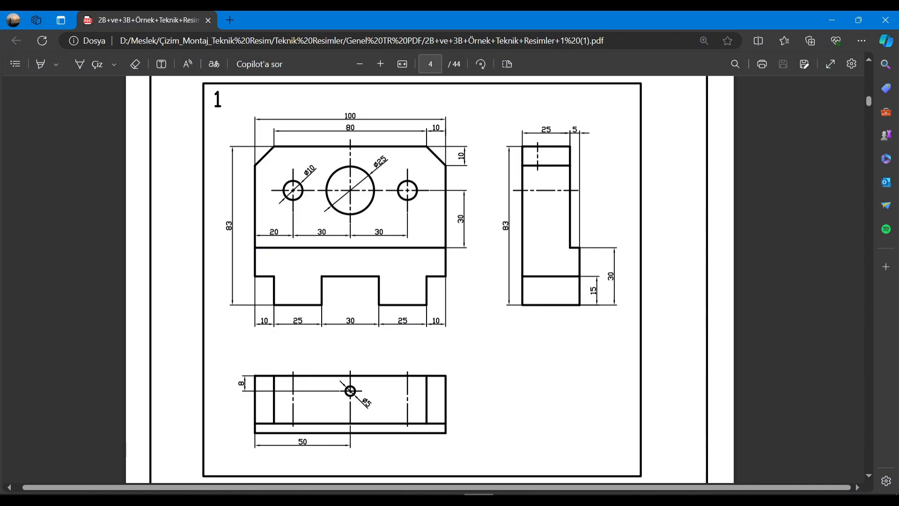
left_click(508, 496)
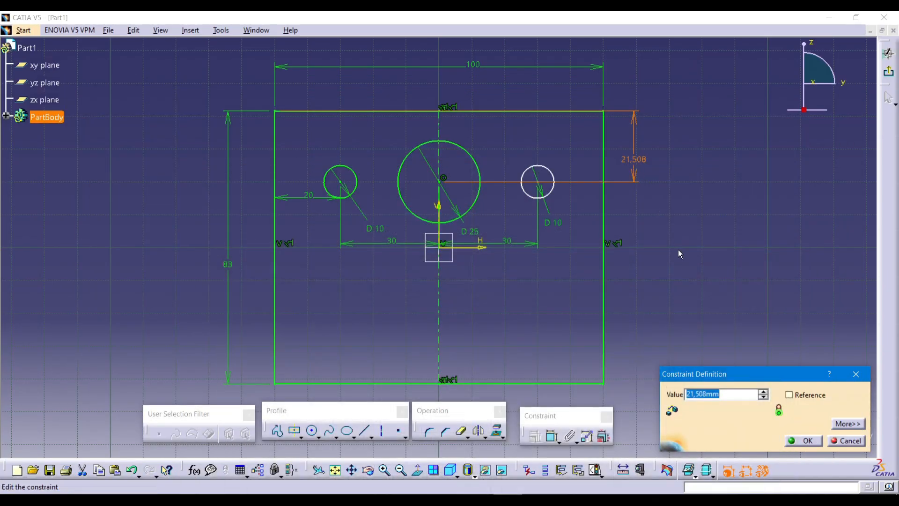
type("23")
key("Return")
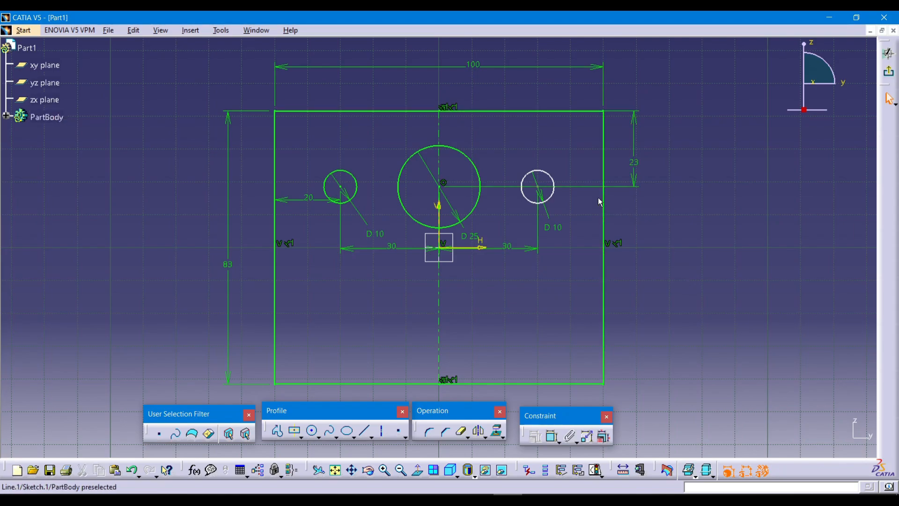
Try shifting the right circle slightly downward, and undo both that move and the change of the central circle's top-edge distance
mouse_move(559, 174)
left_mouse_down()
mouse_move(576, 148)
mouse_move(554, 149)
mouse_move(548, 199)
mouse_move(556, 187)
left_mouse_up()
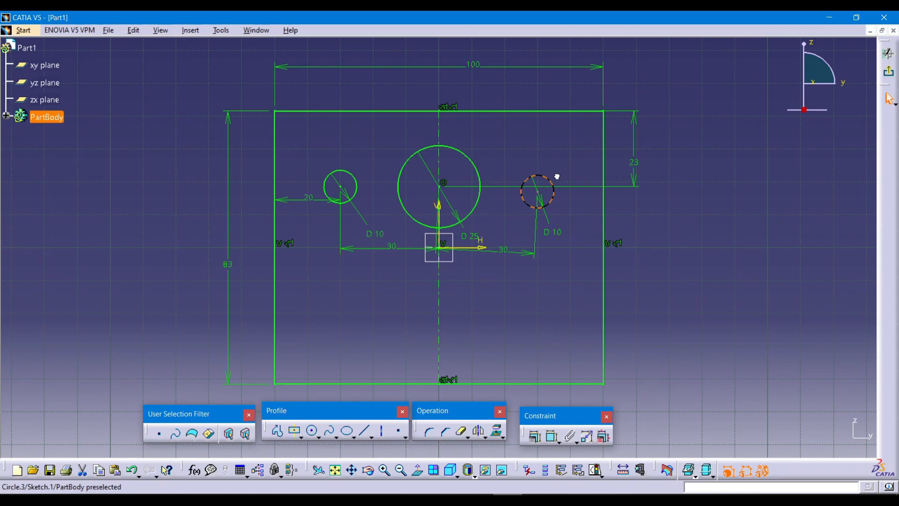
left_click(583, 202)
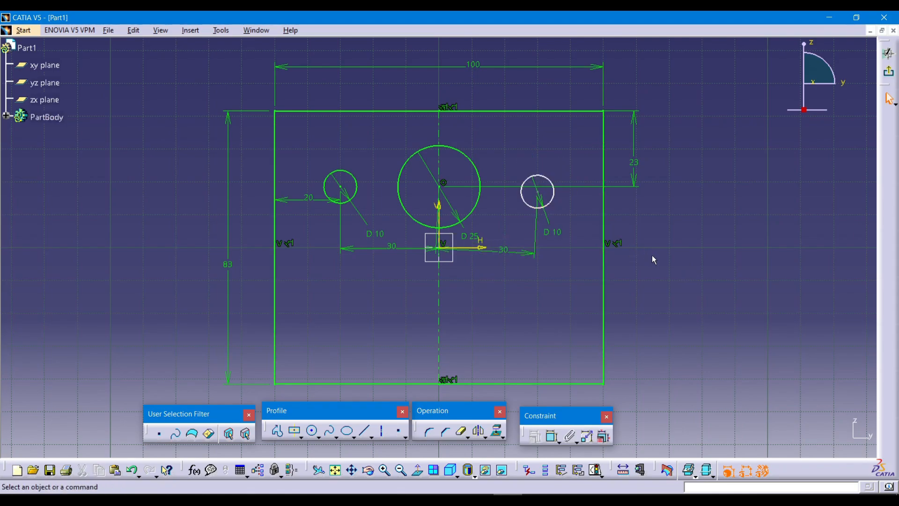
key("ctrl+z")
key("ctrl+z")
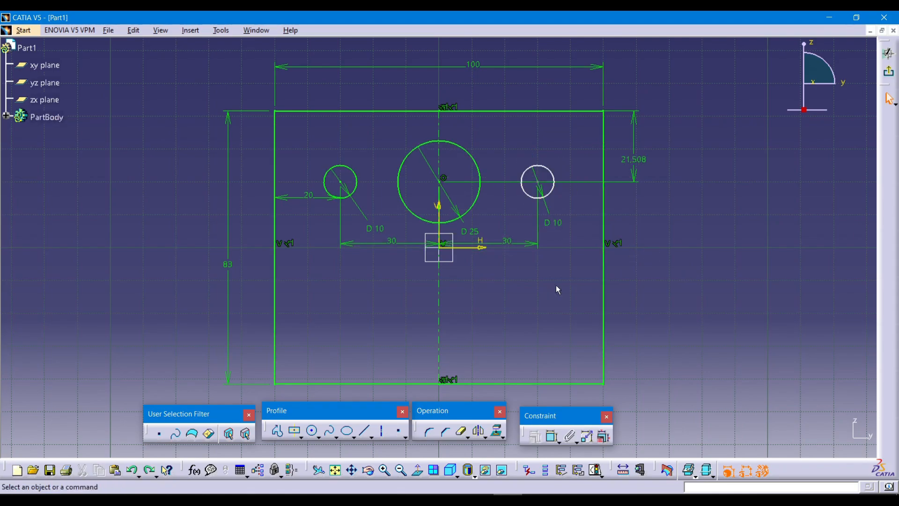
Set the central circle's distance from the rectangle's top edge to 23 mm
double_click(641, 162)
type("23")
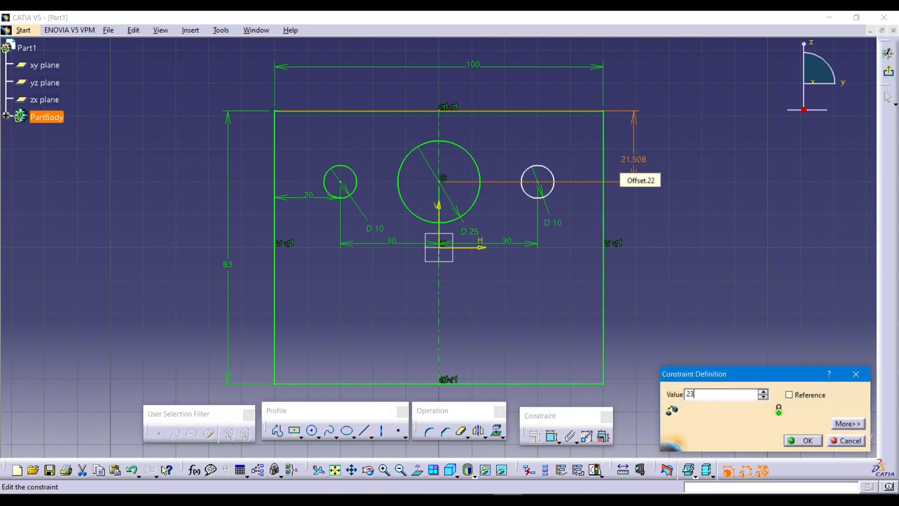
key("Return")
left_click(681, 259)
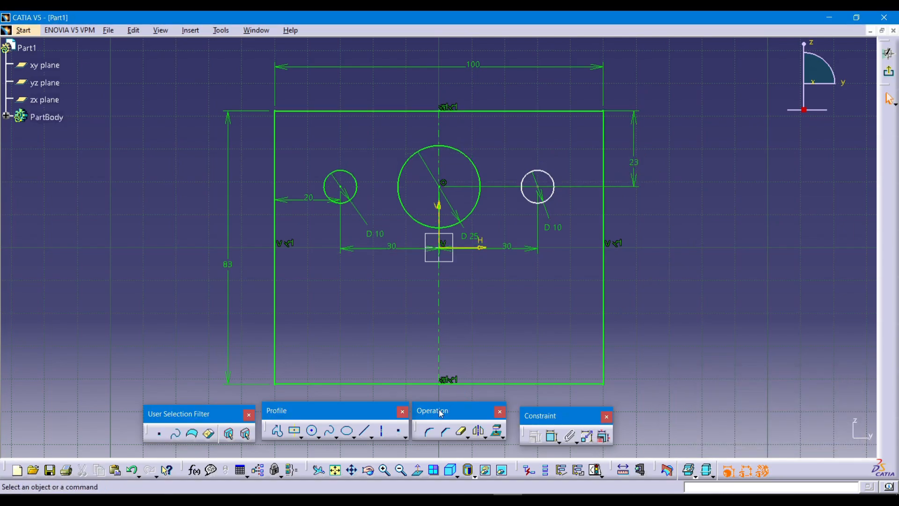
Draw an axis from the central circle's center to the right circle's center and test it by shifting the right circle slightly upward
left_click(383, 430)
left_click(443, 187)
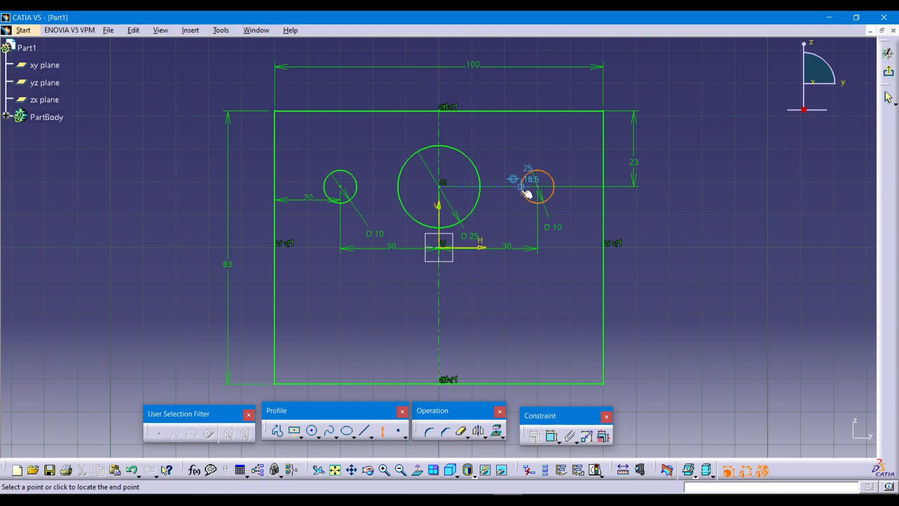
left_click(538, 187)
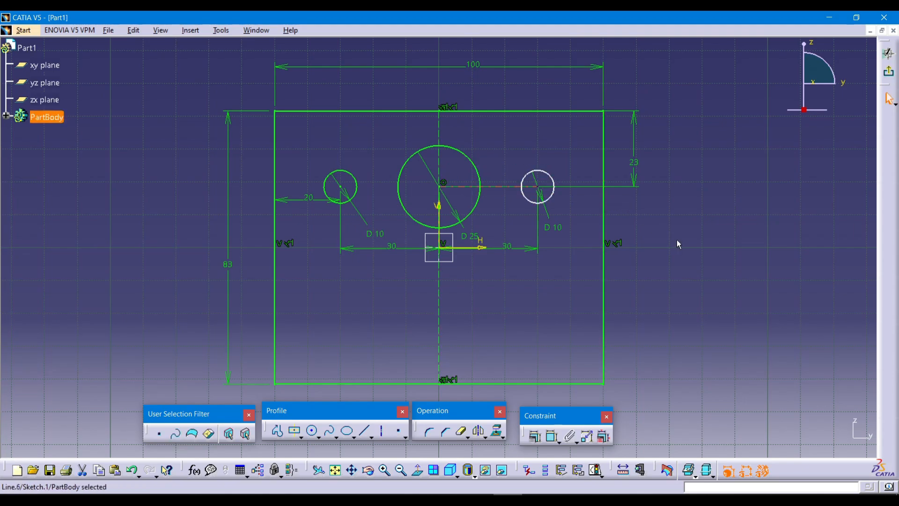
left_click_drag(552, 198, 581, 194)
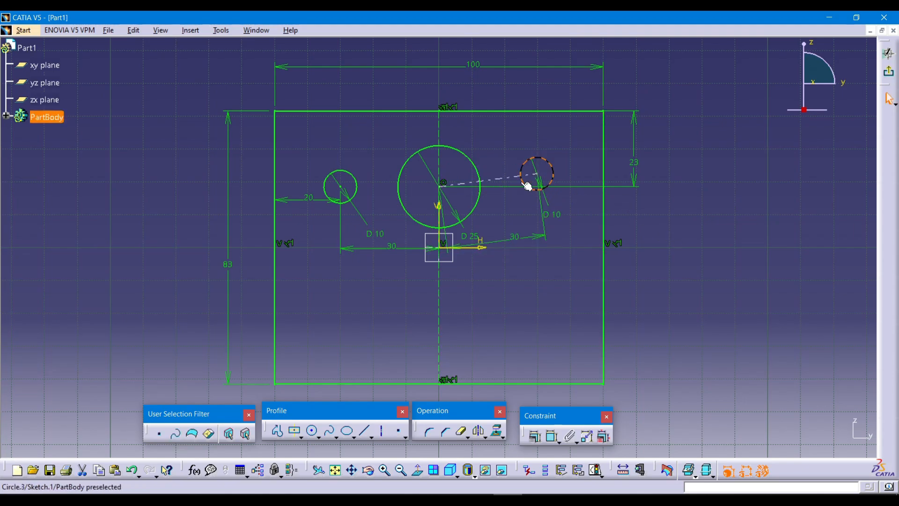
Constrain the axis between the central and right circles' centers to be horizontal
left_click(553, 436)
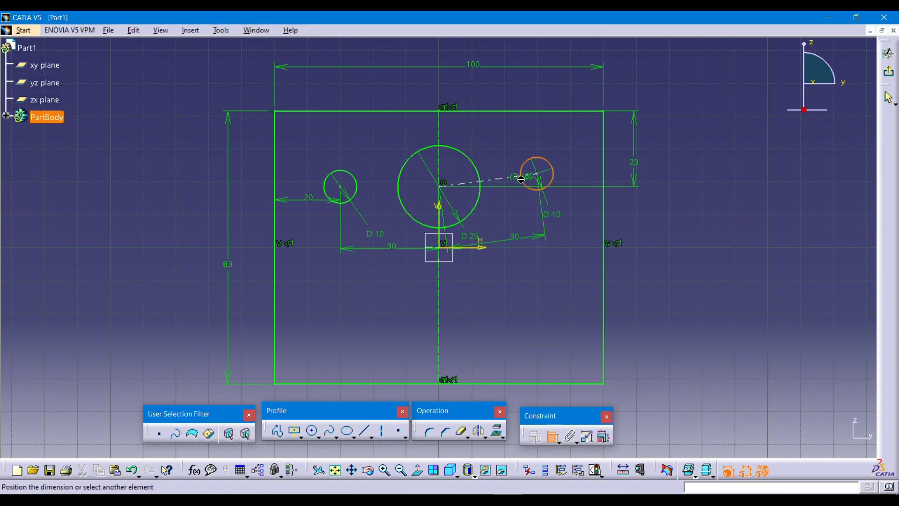
key("Escape")
left_click(553, 437)
left_click(511, 178)
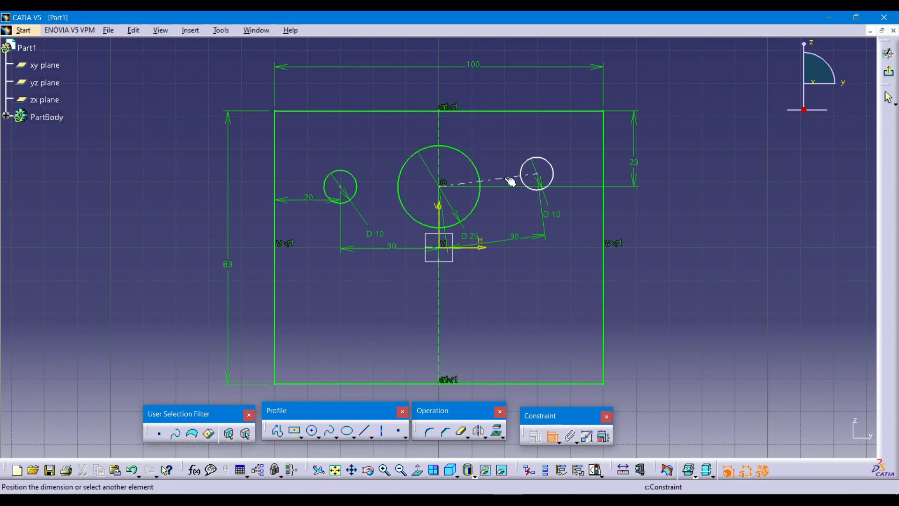
right_click(514, 213)
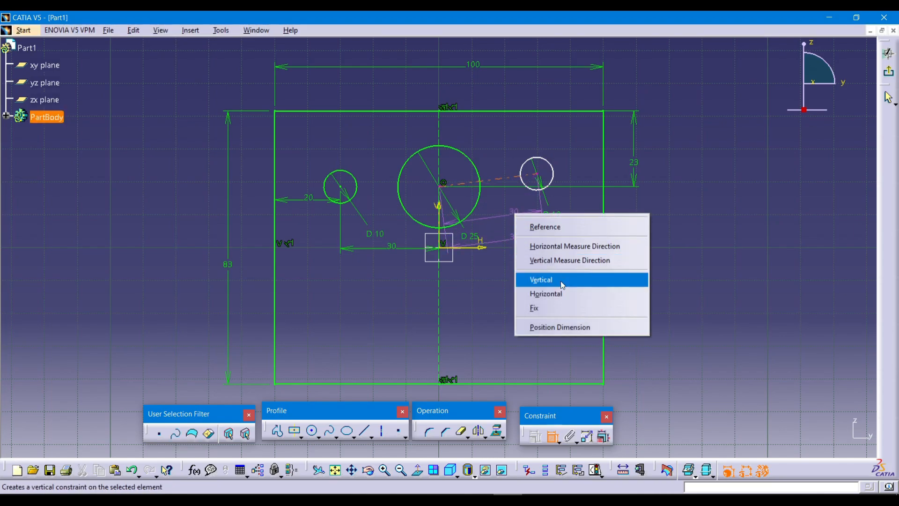
left_click(560, 293)
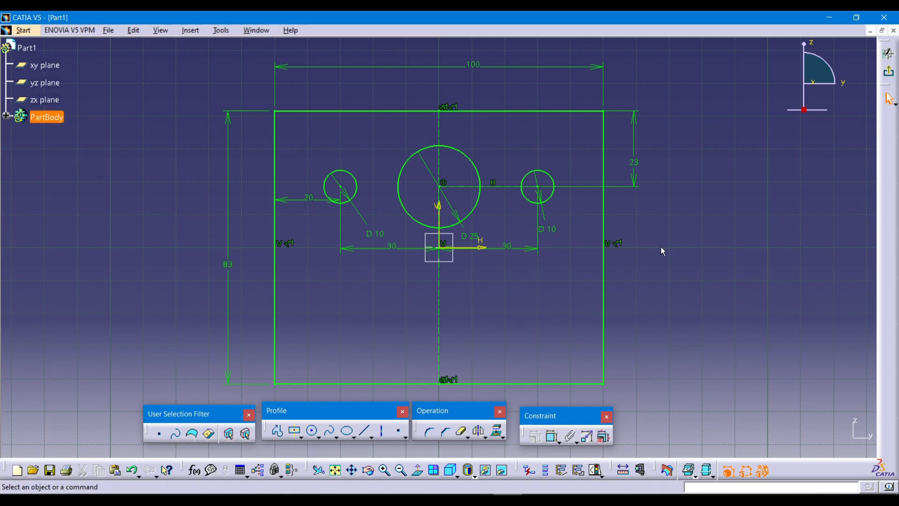
Consult the PDF drawing and try to chamfer the rectangle's upper-left corner with a value of 10
left_click(479, 498)
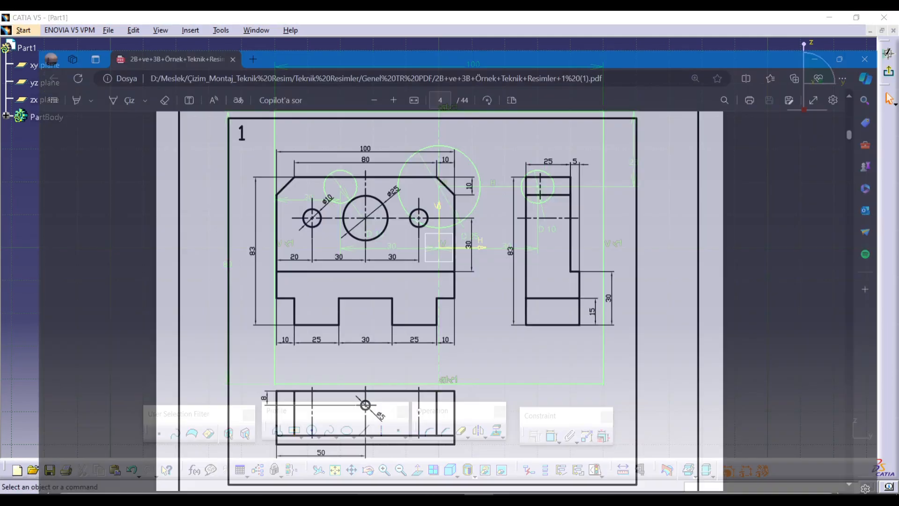
left_click(480, 498)
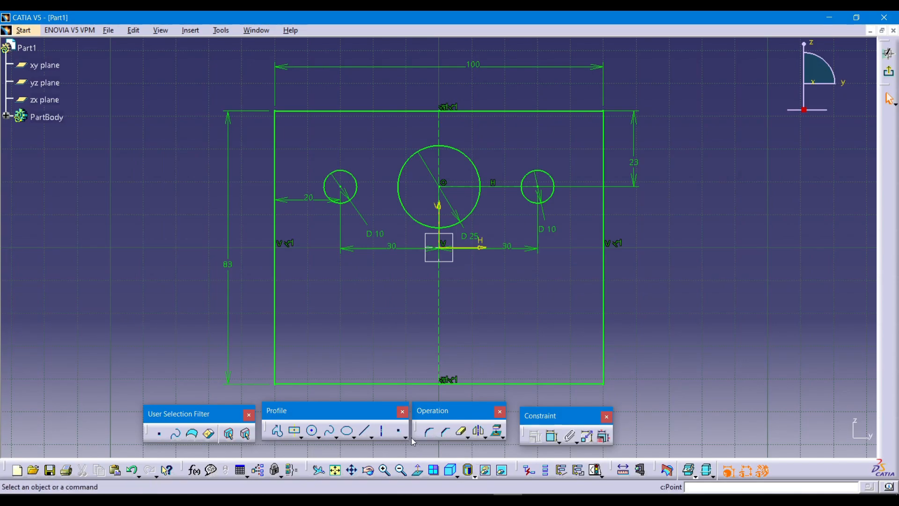
left_click(447, 432)
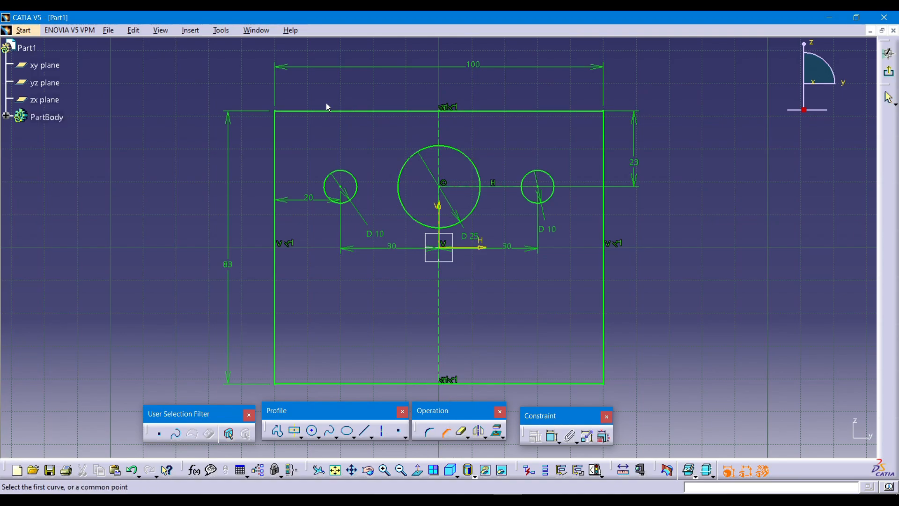
left_click(275, 111)
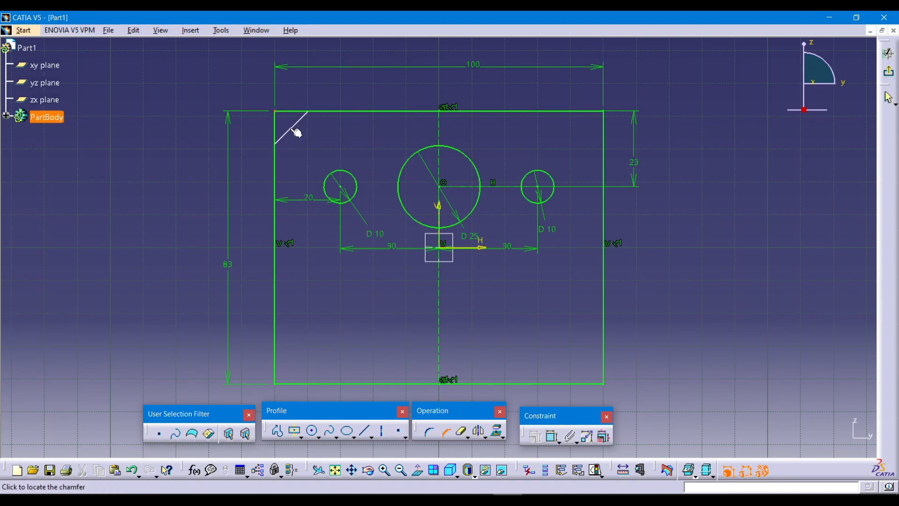
type("10")
key("Return")
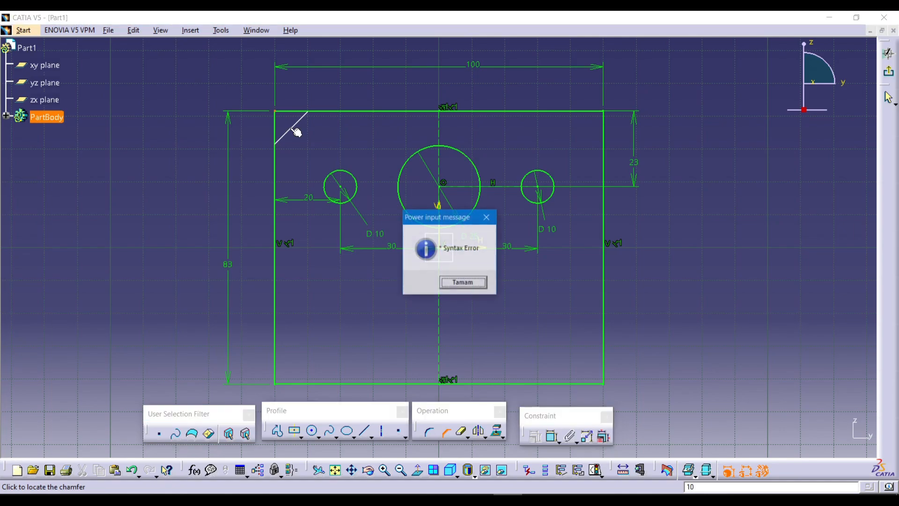
left_click(463, 283)
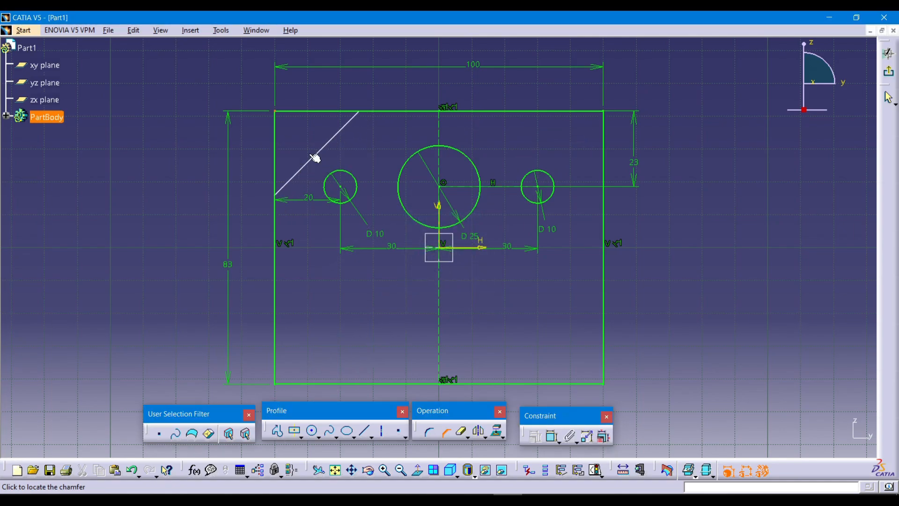
Place a chamfer about 20 mm long on the upper-left corner, converting the edge lengths to distances, and undo it
left_click(298, 137)
left_click(470, 283)
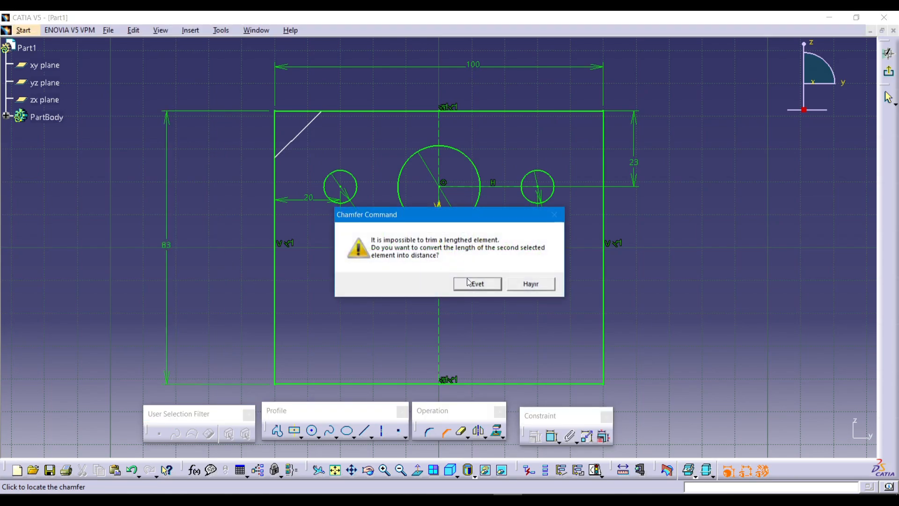
left_click(469, 283)
left_click(476, 285)
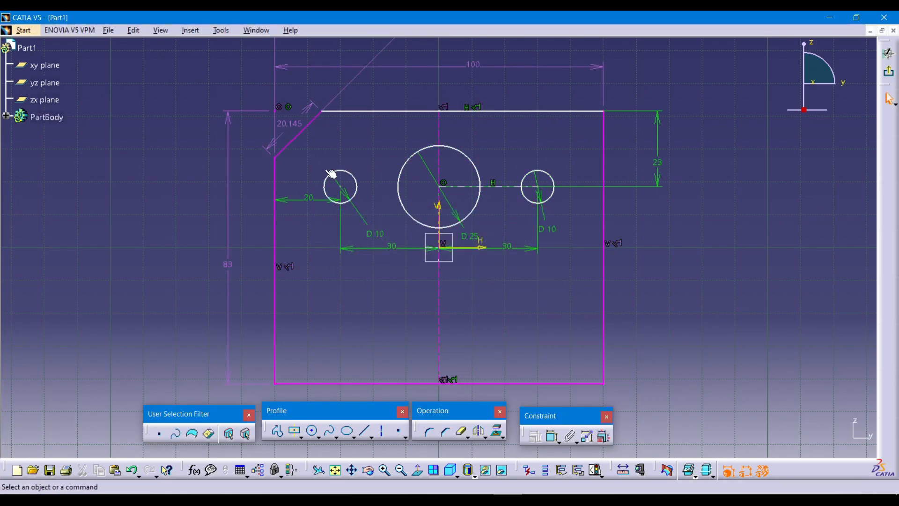
left_click_drag(303, 123, 247, 98)
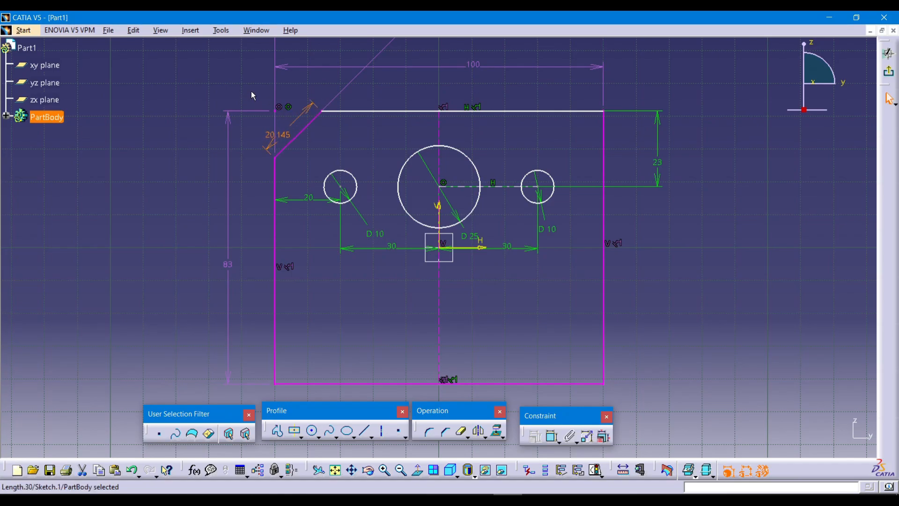
key("ctrl+z")
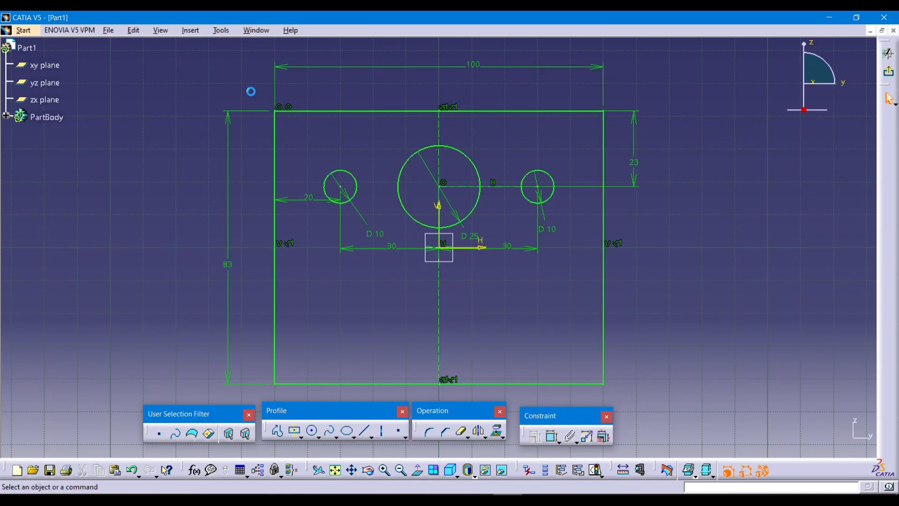
Chamfer the corner between the rectangle's top and left edges with a line about 16 mm long, converting the edge lengths to distances
left_click(445, 431)
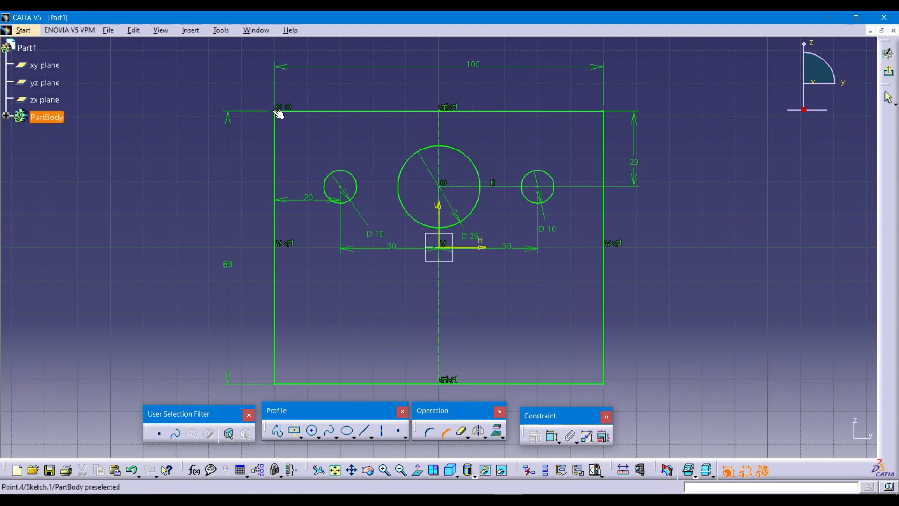
left_click(446, 431)
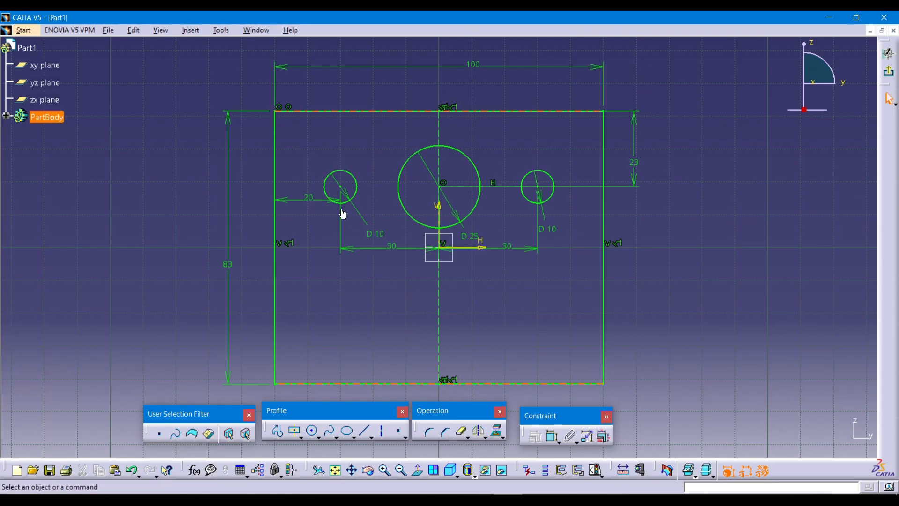
left_click(446, 432)
left_click(308, 116)
left_click(277, 135)
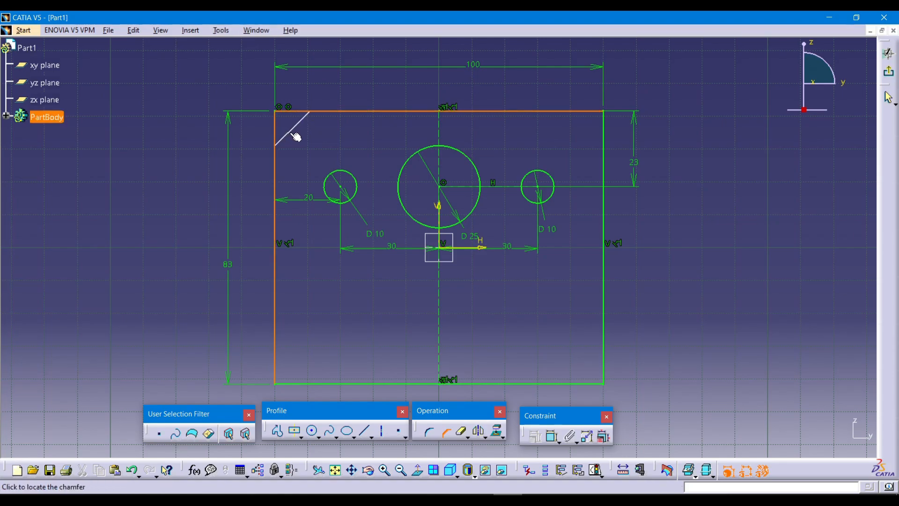
left_click(297, 136)
left_click(473, 284)
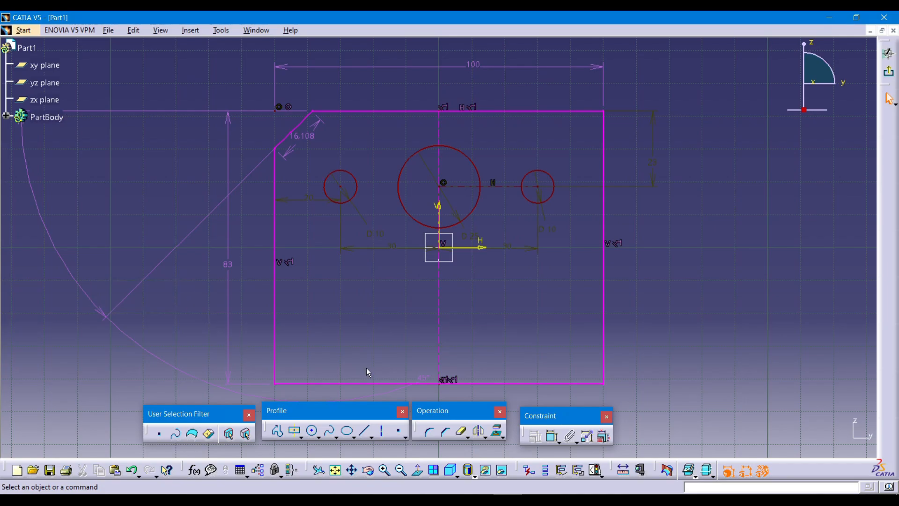
Delete the chamfer's 45° angle and length dimensions, and reposition the chamfer line inside the rectangle's upper-left corner
left_click(111, 316)
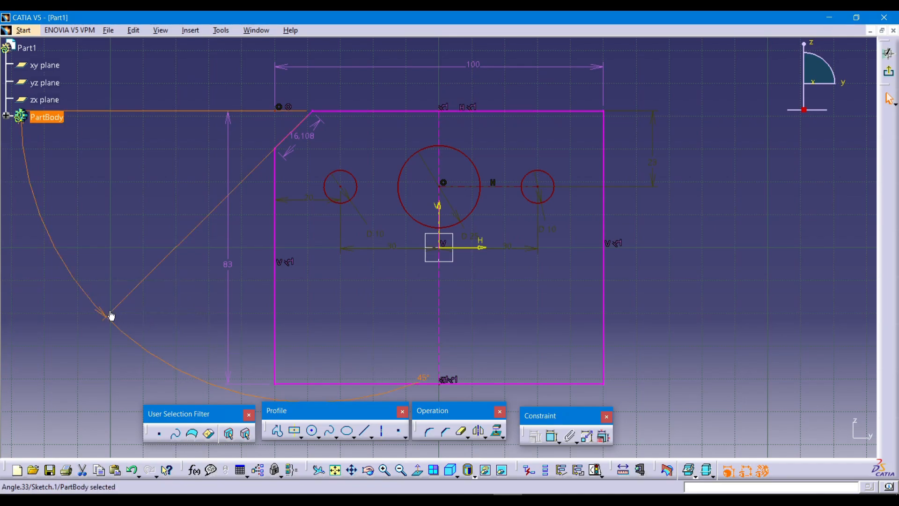
key("Delete")
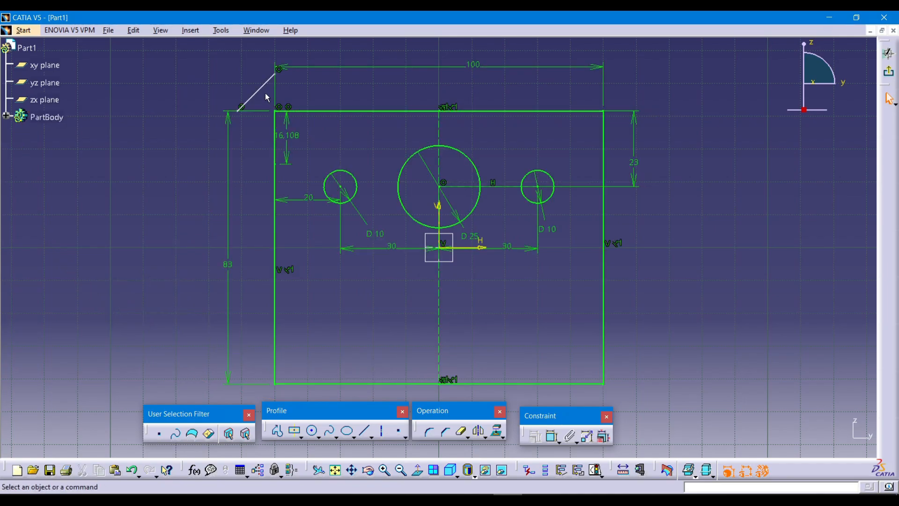
left_click_drag(262, 91, 310, 135)
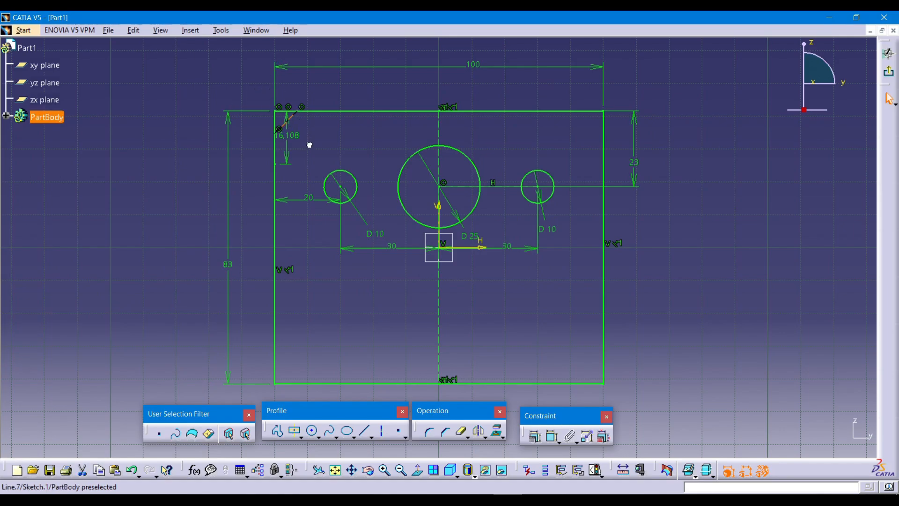
left_click(291, 142)
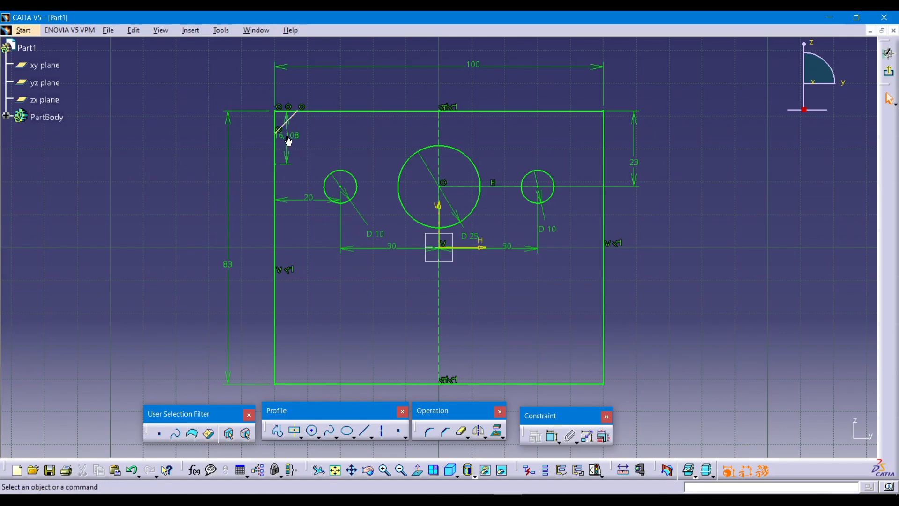
left_click(285, 138)
key("Delete")
left_click_drag(295, 126, 303, 139)
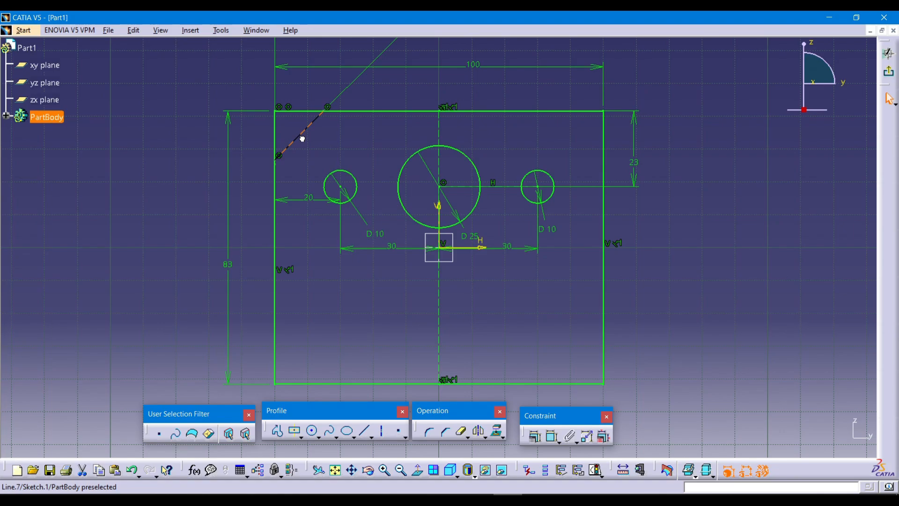
left_click(164, 132)
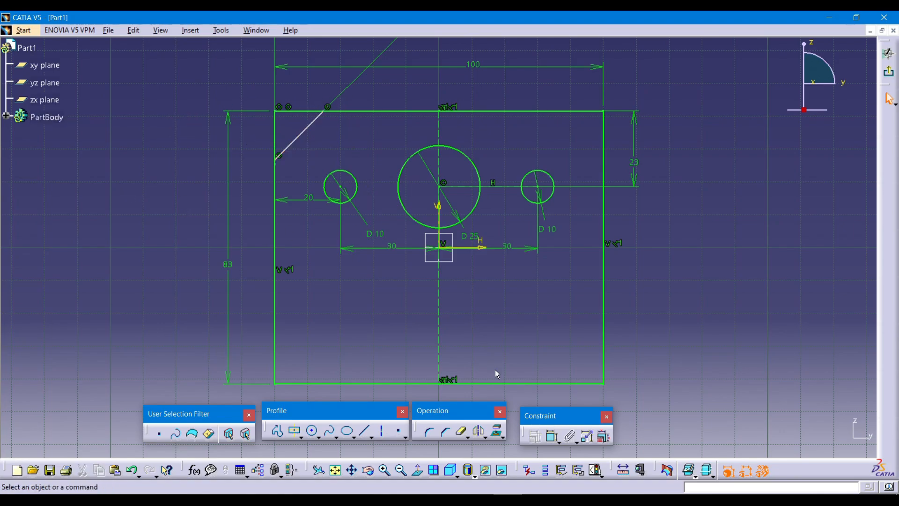
Dimension the vertical distance from the top edge to the chamfer line's lower endpoint and set it to 10 mm
left_click(553, 435)
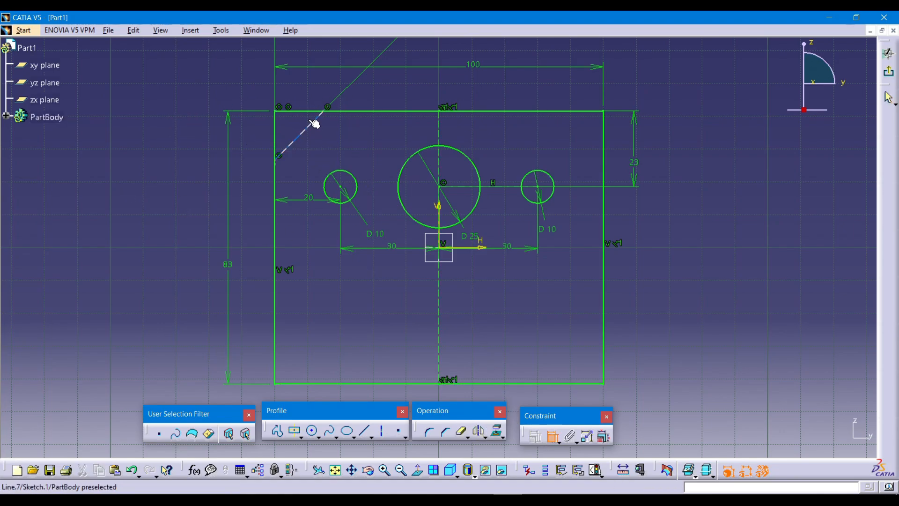
left_click(311, 112)
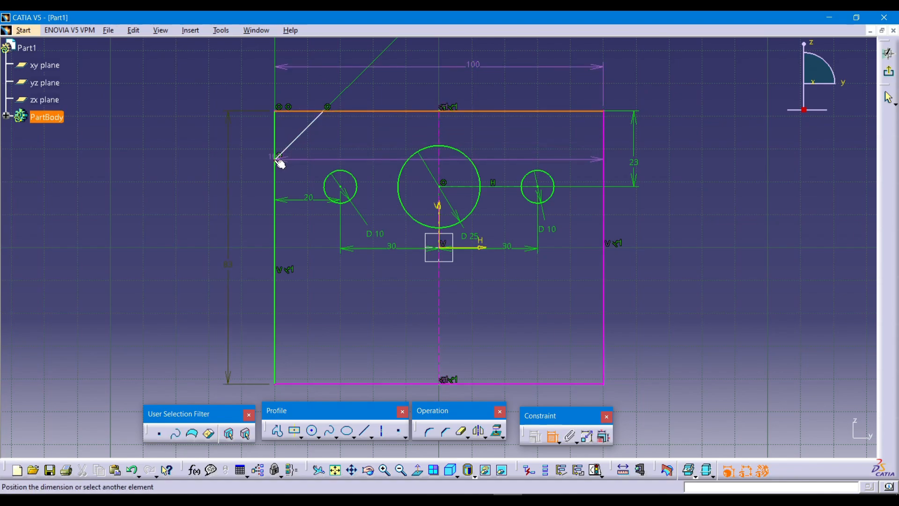
left_click(279, 156)
left_click(261, 142)
type("1")
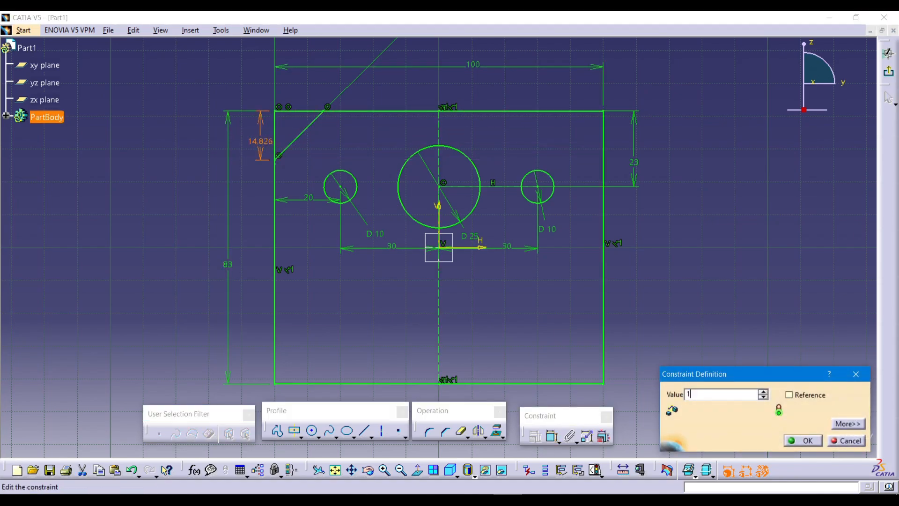
type("0")
key("Return")
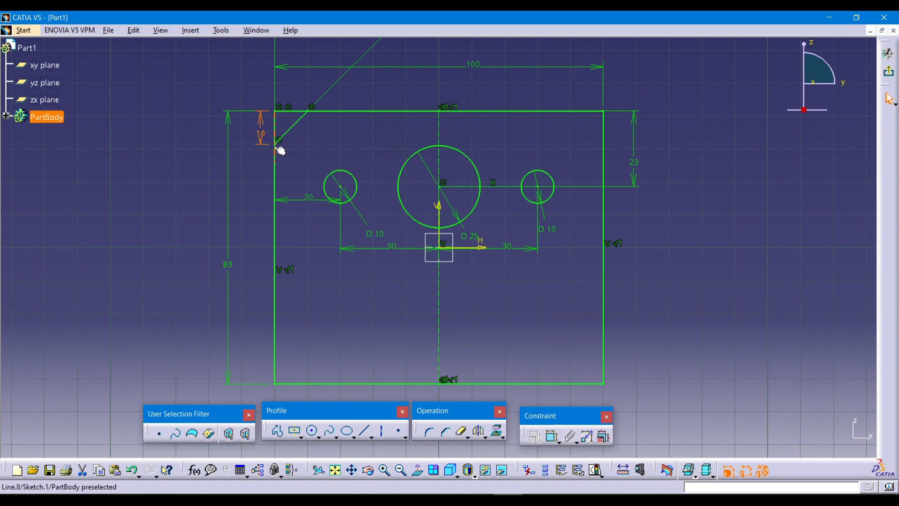
Delete the vertical line segment beside the chamfer's lower end and the diagonal chamfer line
left_click(277, 149)
key("Delete")
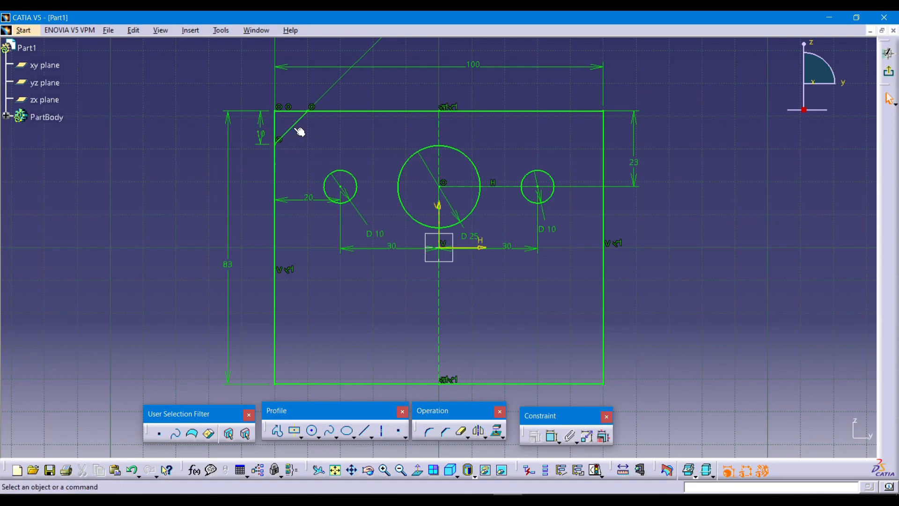
left_click(294, 125)
key("Delete")
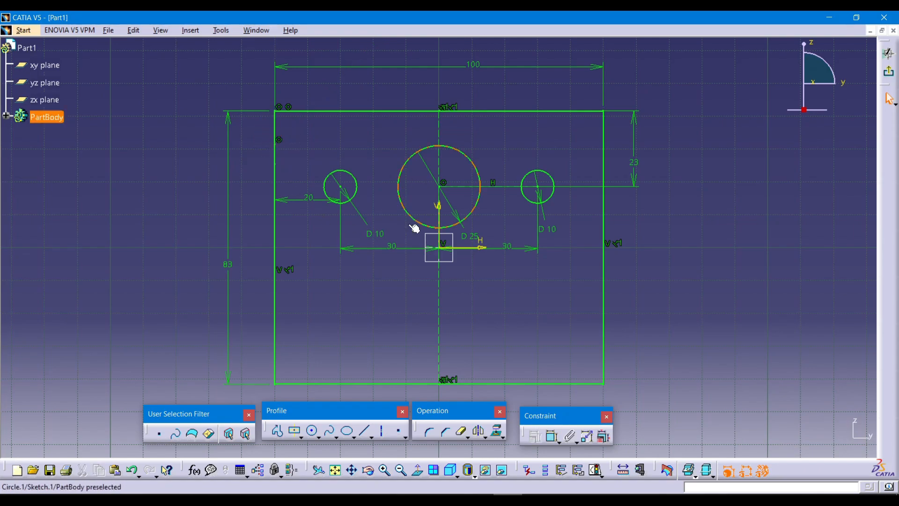
Draw a diagonal line about 26 mm long across the rectangle's upper-left corner, from the left edge to the top edge
left_click(368, 430)
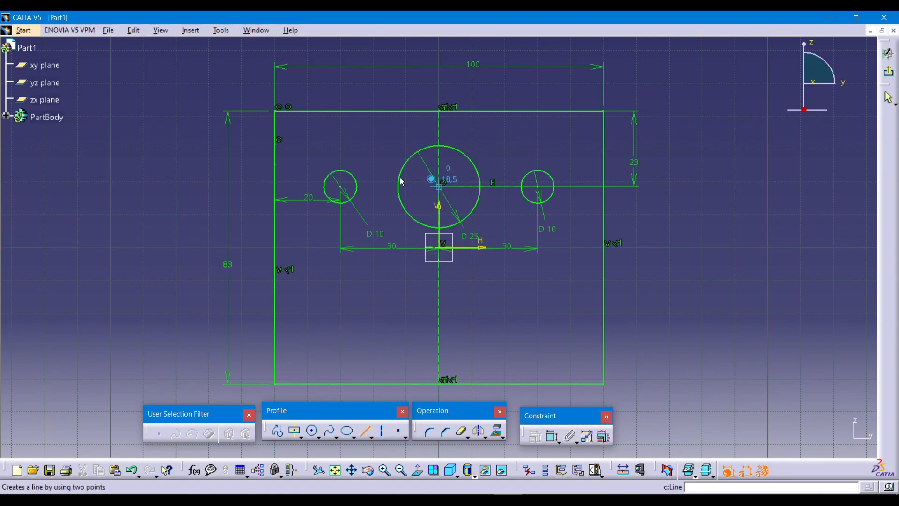
left_click(275, 164)
left_click(342, 111)
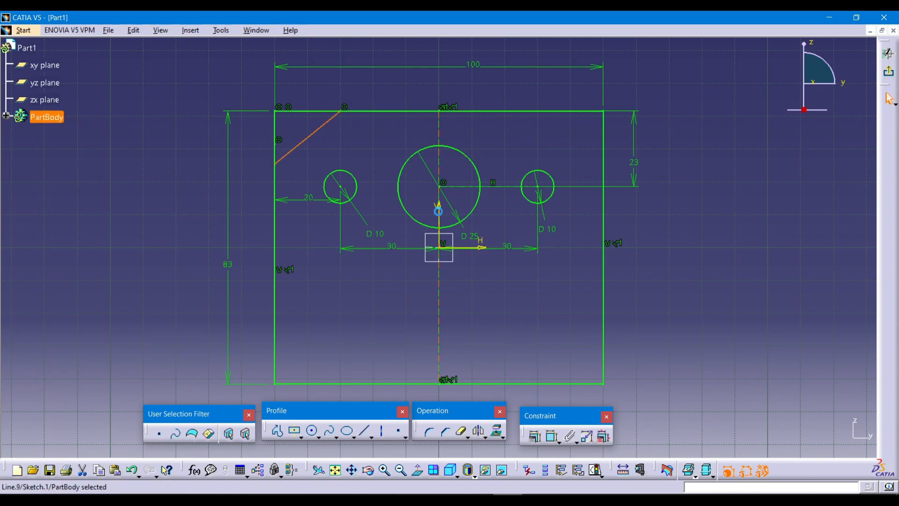
Try a vertical constraint on the diagonal corner line, undo it, and abandon the line's length dimension
left_click(554, 436)
right_click(349, 149)
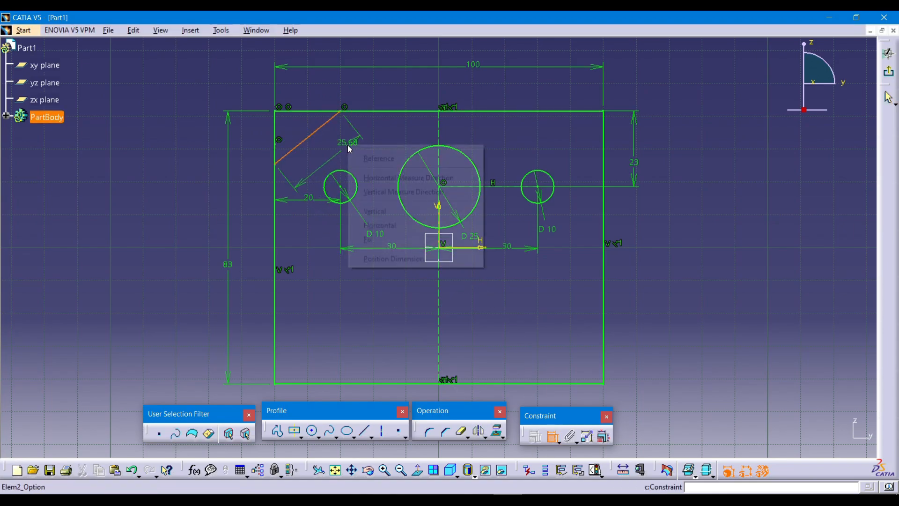
left_click(383, 225)
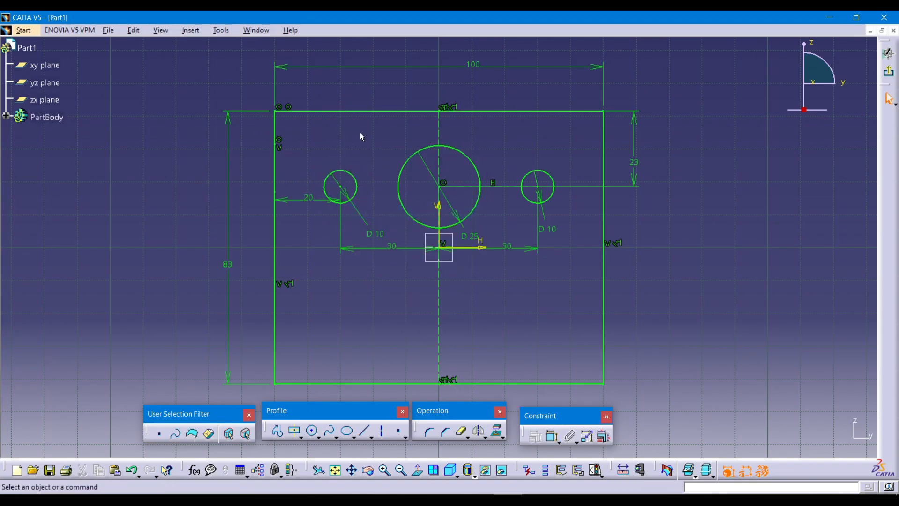
key("ctrl+z")
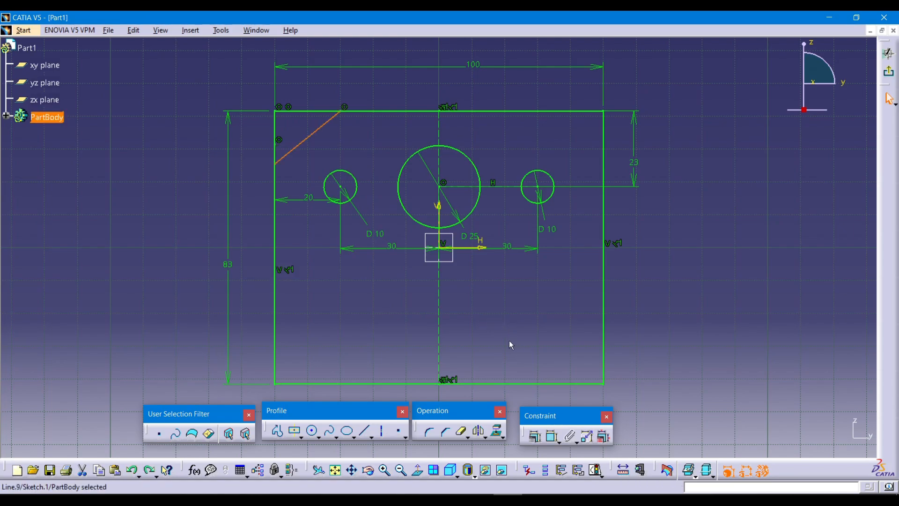
left_click(540, 433)
left_click(551, 436)
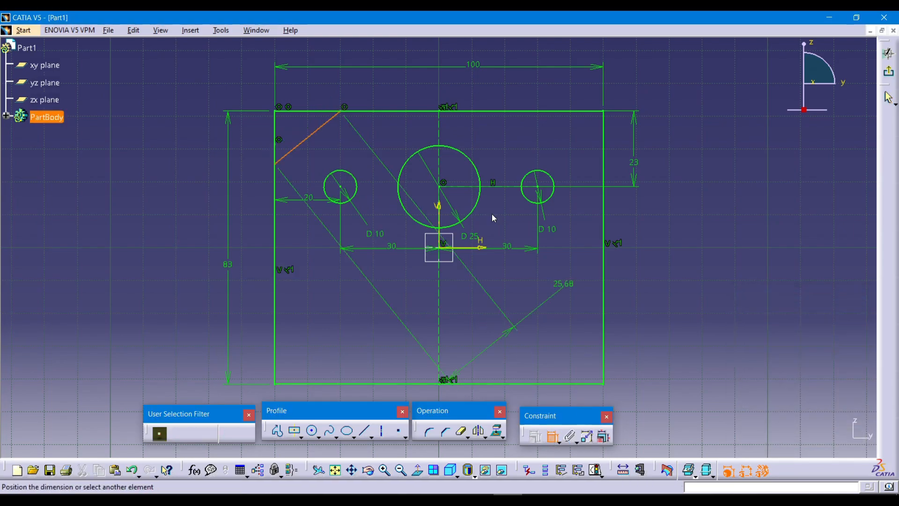
key("Escape")
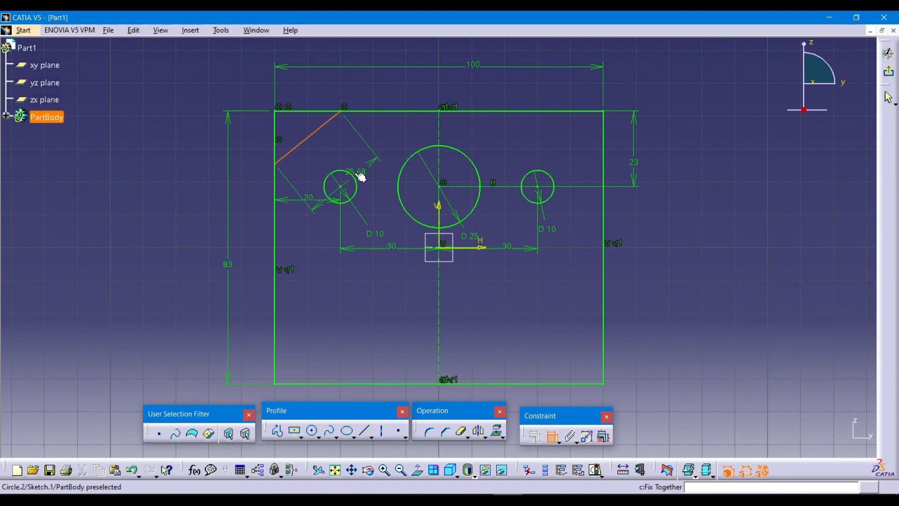
Dimension the vertical distance from the top edge to the diagonal line's lower endpoint and set it to 10 mm
left_click(552, 436)
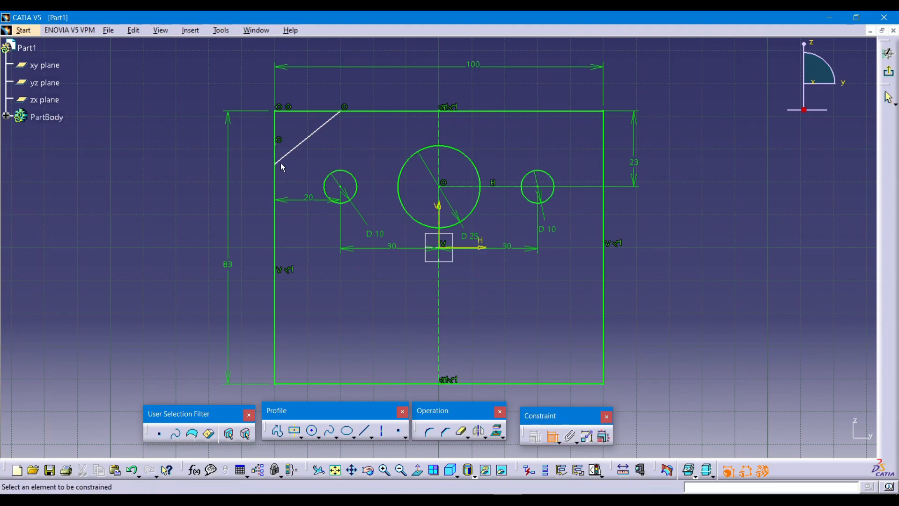
left_click(295, 111)
left_click(255, 134)
double_click(256, 135)
type("10")
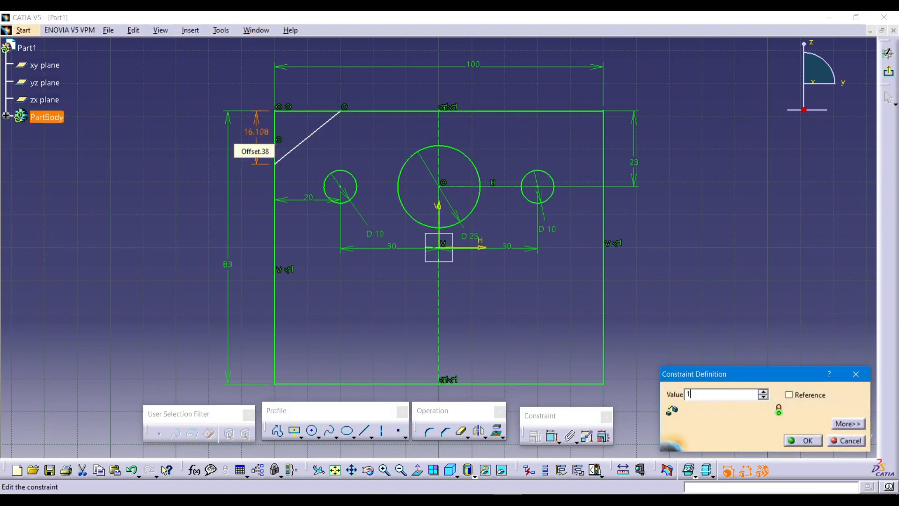
key("Return")
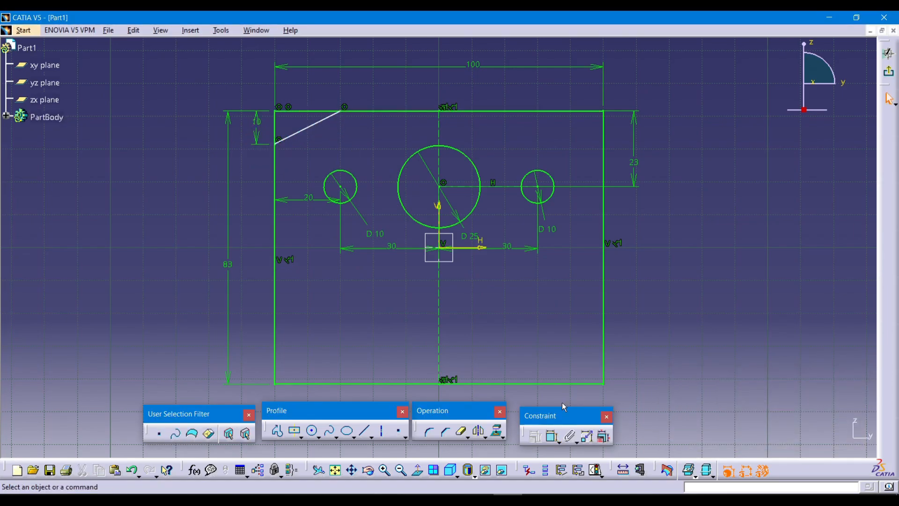
Dimension the horizontal distance from the left edge to the diagonal line's upper endpoint and set it to 10 mm
left_click(553, 436)
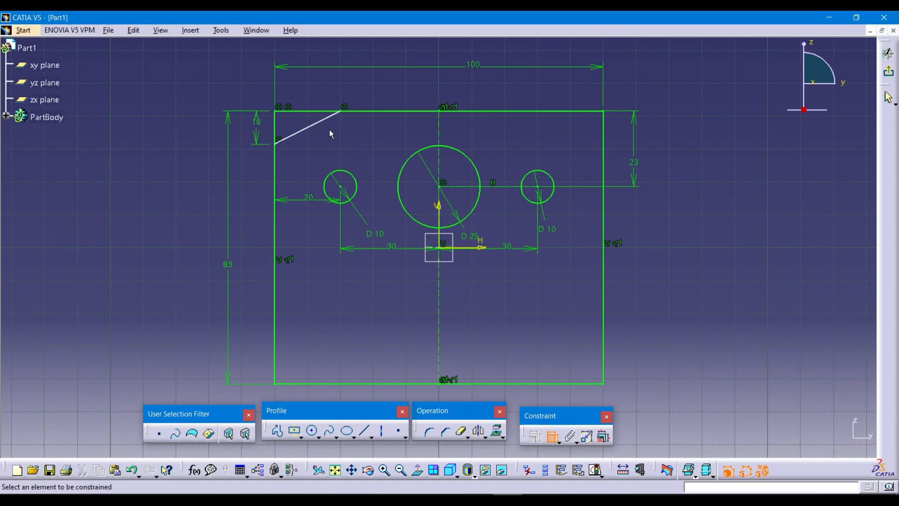
left_click(344, 111)
left_click(306, 99)
double_click(305, 99)
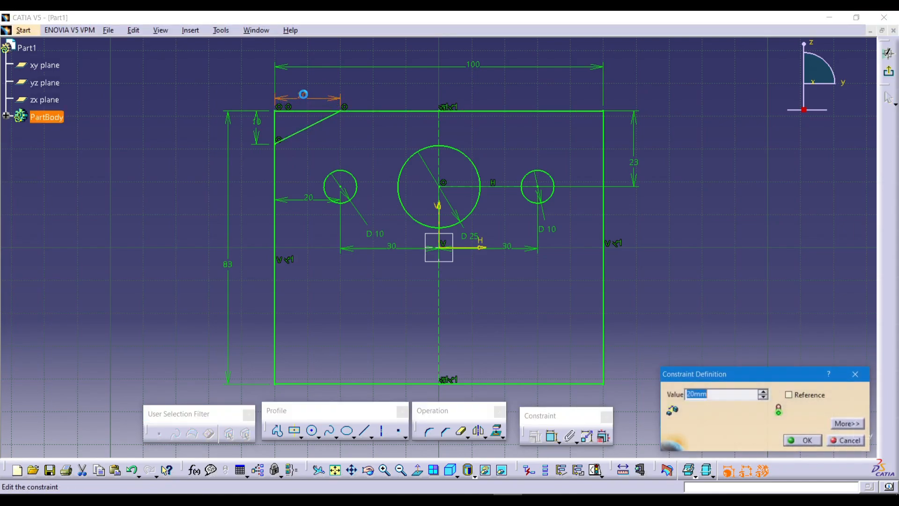
type("10")
key("Return")
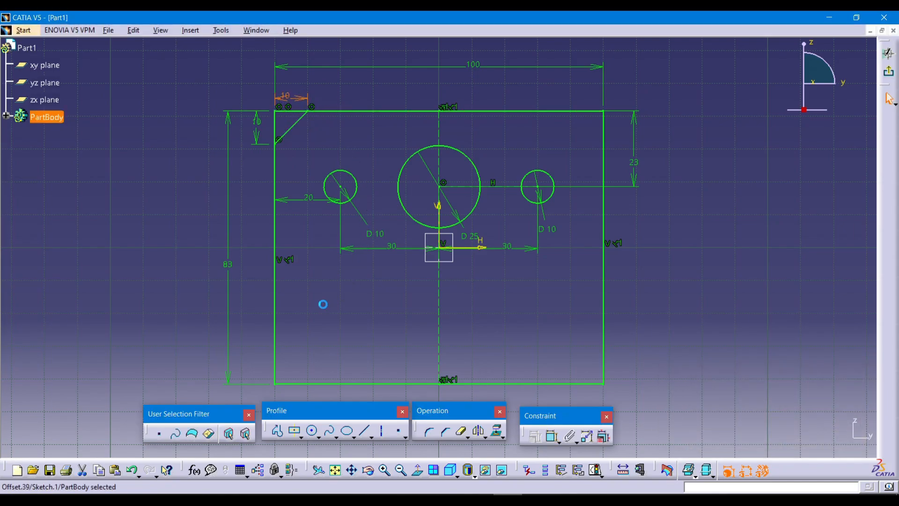
Quick-trim the top and left edge segments outside the upper-left chamfer and place its vertical 10 mm dimension outside the outline
left_click(461, 431)
left_click(291, 112)
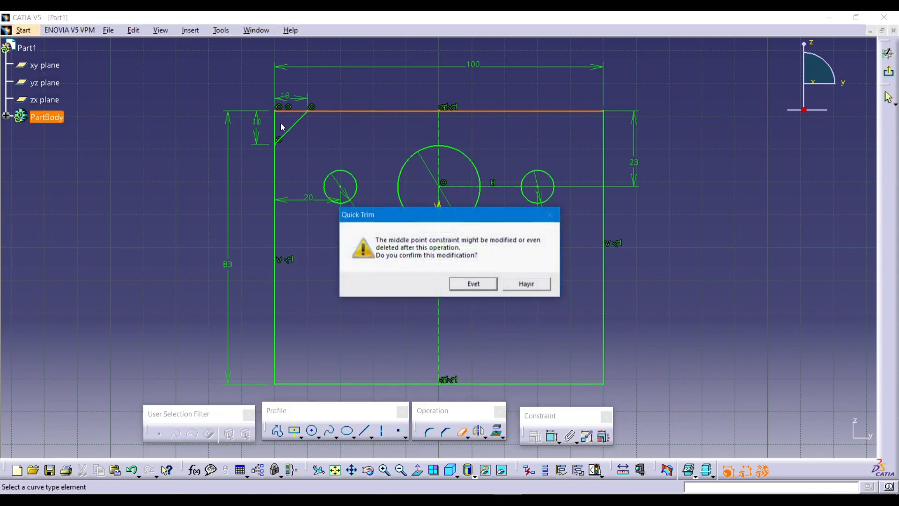
left_click(473, 284)
left_click(462, 431)
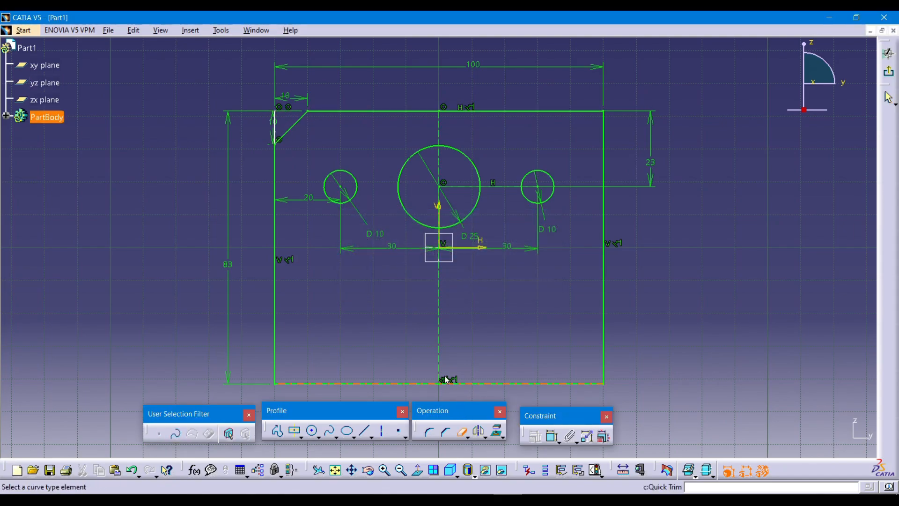
left_click(276, 126)
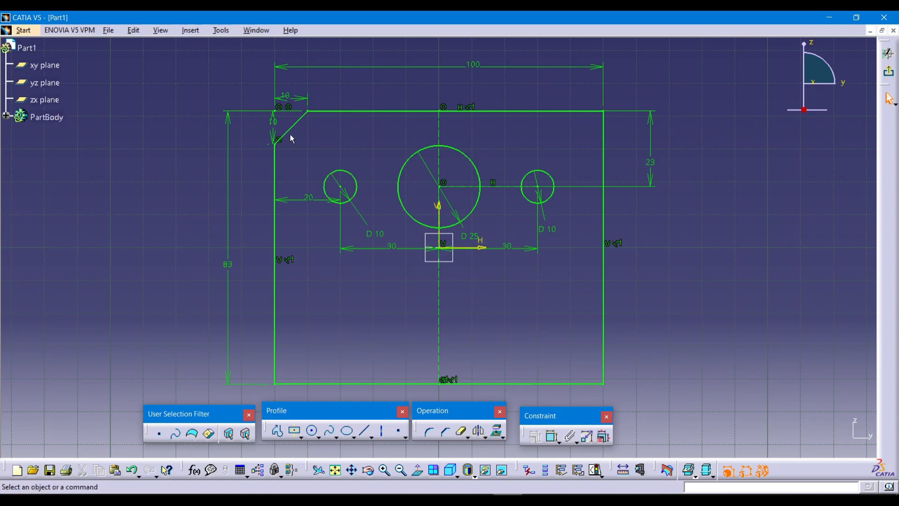
left_click_drag(280, 124, 255, 130)
Draw a diagonal line about 15 mm long across the rectangle's upper-right corner, from the top edge to the right edge
left_click(365, 431)
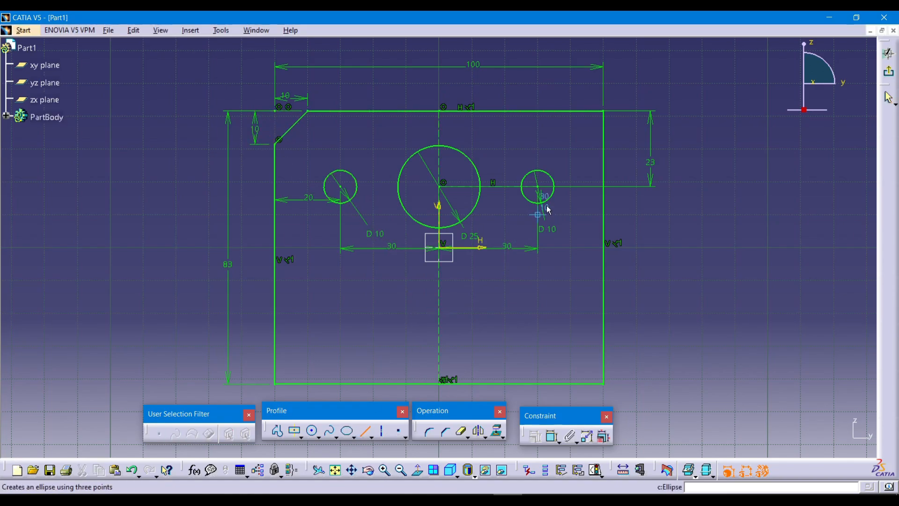
left_click(571, 112)
left_click(604, 147)
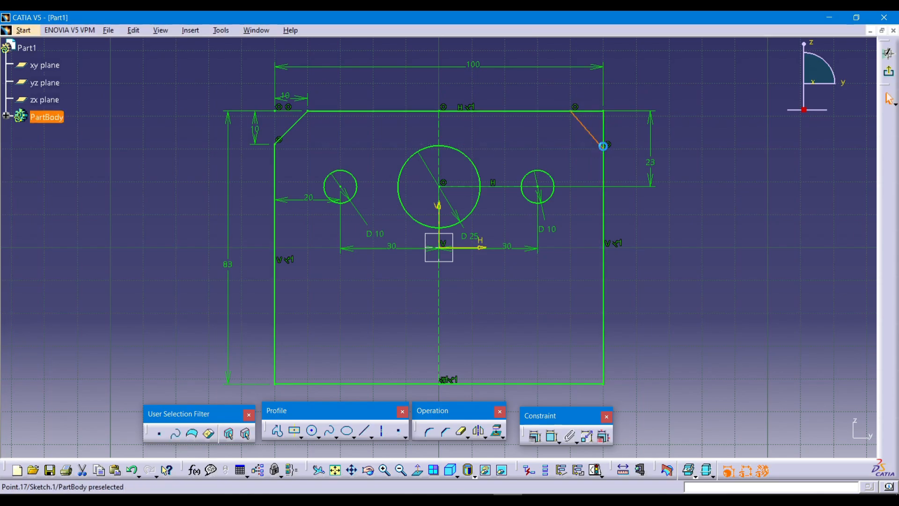
left_click(552, 436)
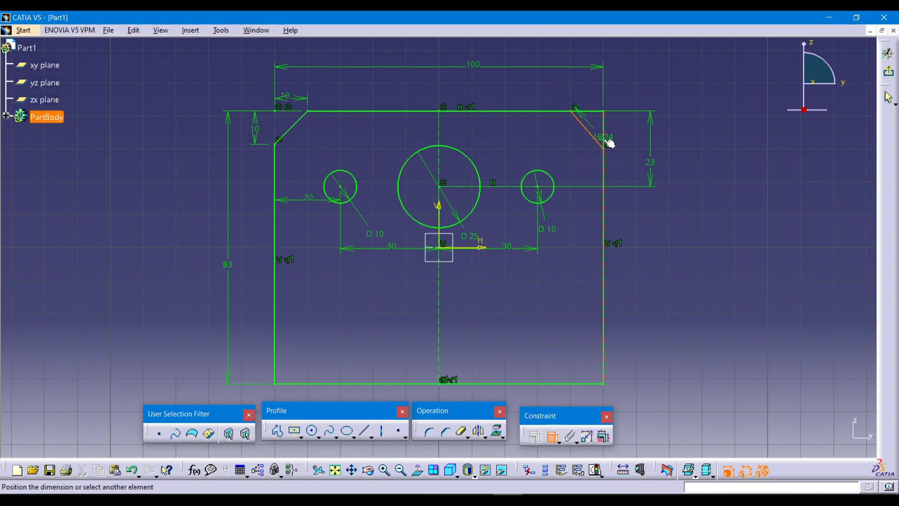
key("Escape")
key("Escape")
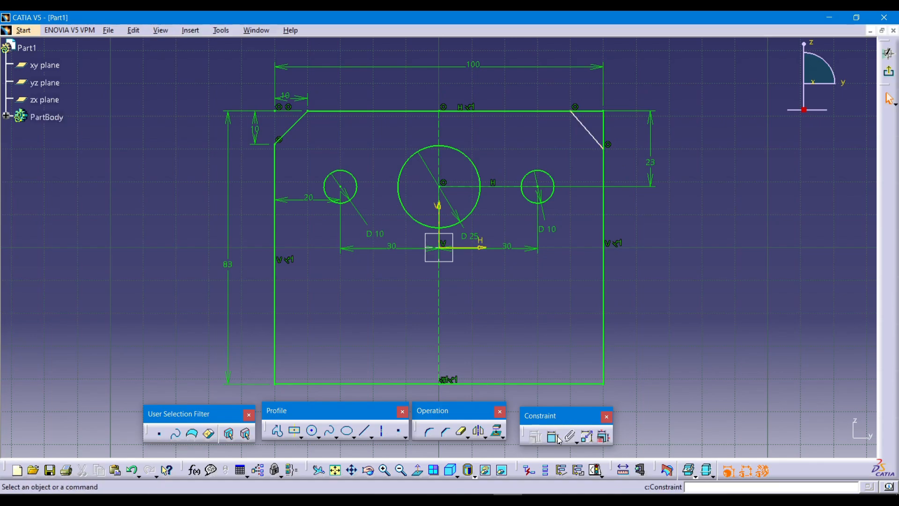
Dimension the vertical distance from the top edge to the upper-right diagonal line's lower endpoint and set it to 10 mm
left_click(559, 440)
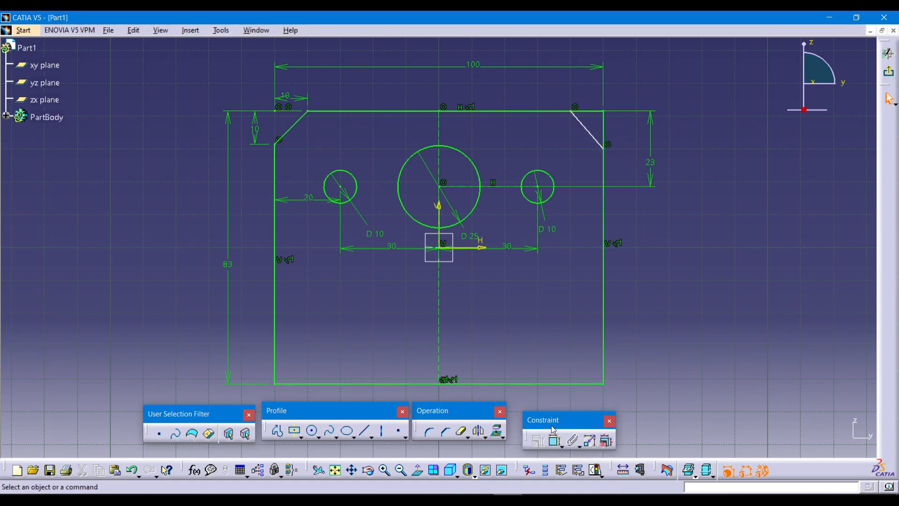
left_click(556, 440)
left_click(604, 148)
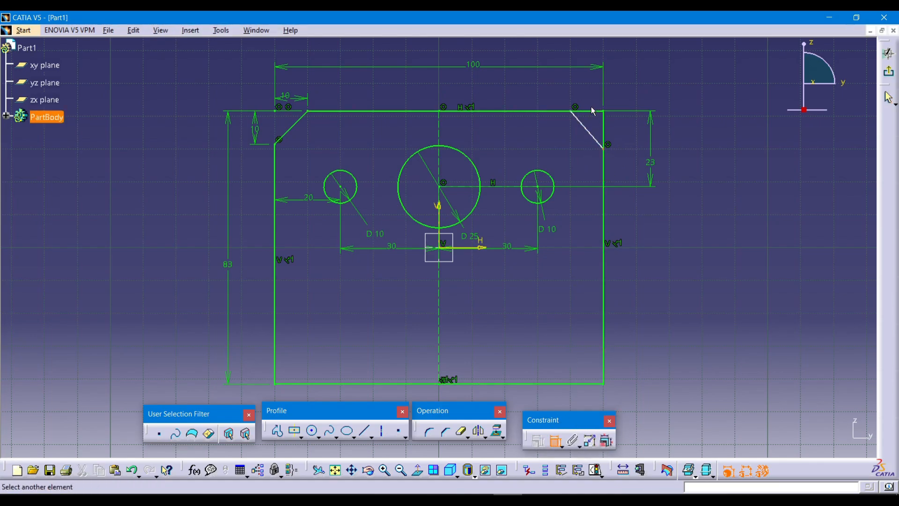
left_click(624, 126)
double_click(625, 127)
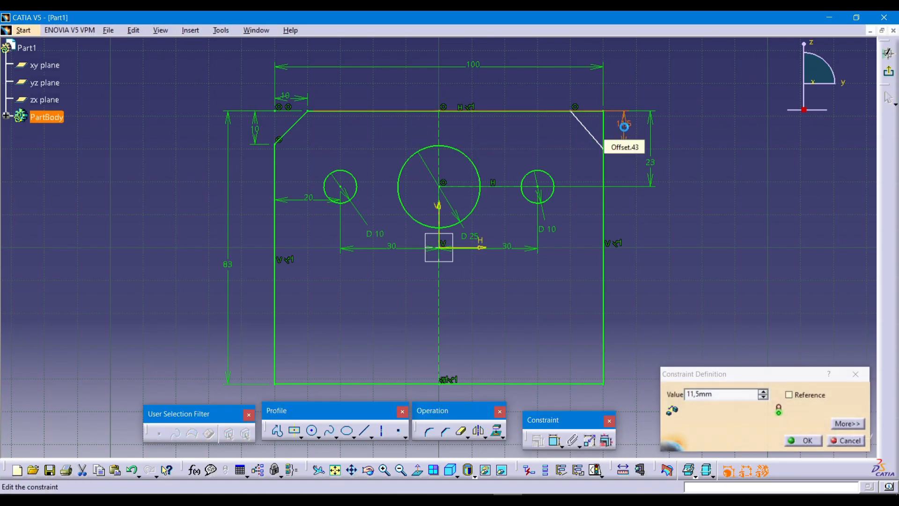
double_click(705, 395)
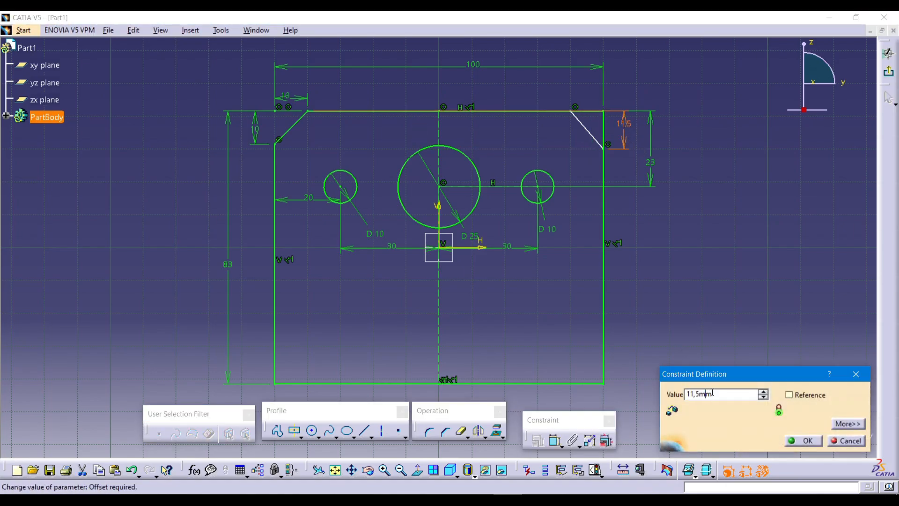
double_click(705, 393)
type("10")
key("Return")
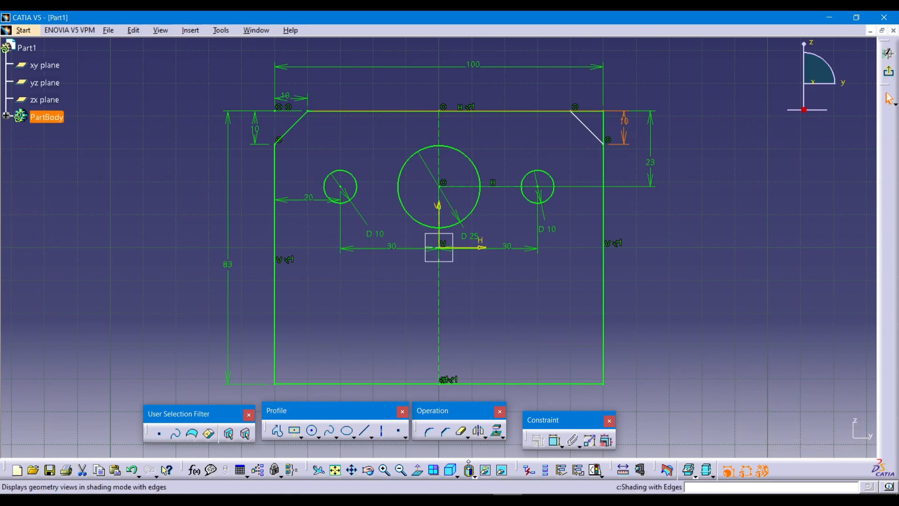
left_click(696, 336)
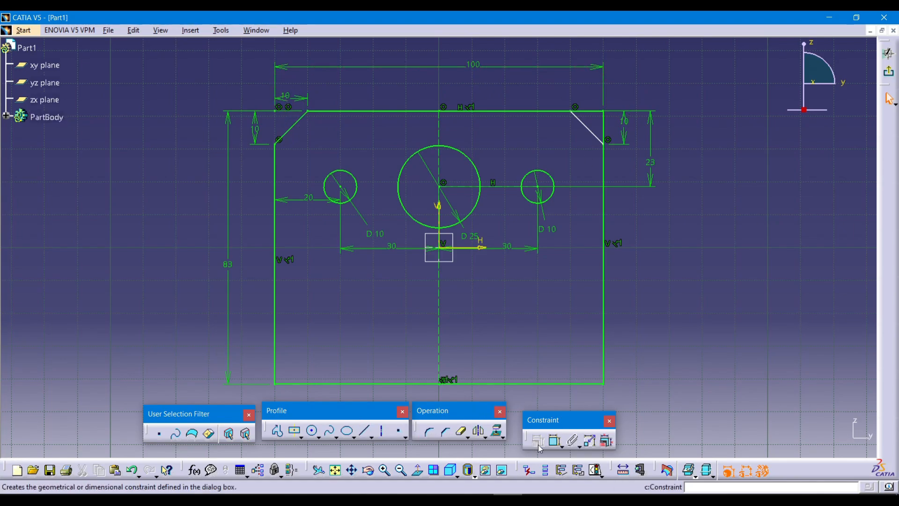
Dimension the horizontal distance between the upper-right diagonal line's upper endpoint and the right edge, placing it above the outline
left_click(555, 442)
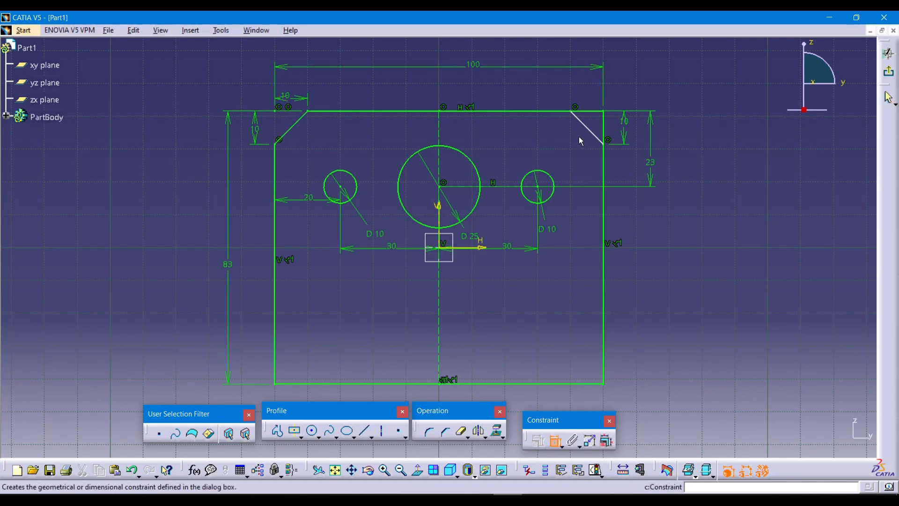
left_click(603, 111)
left_click(584, 97)
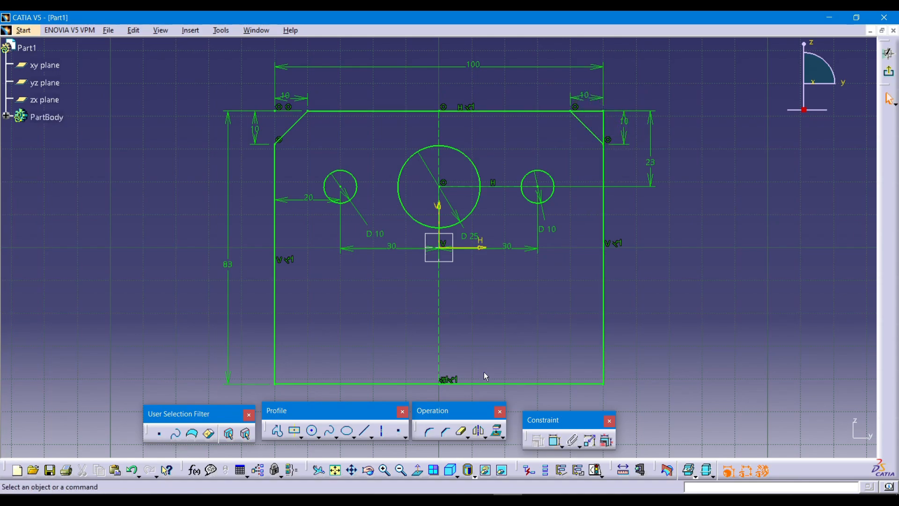
Quick-trim the top and right edge segments outside the upper-right chamfer line
left_click(463, 431)
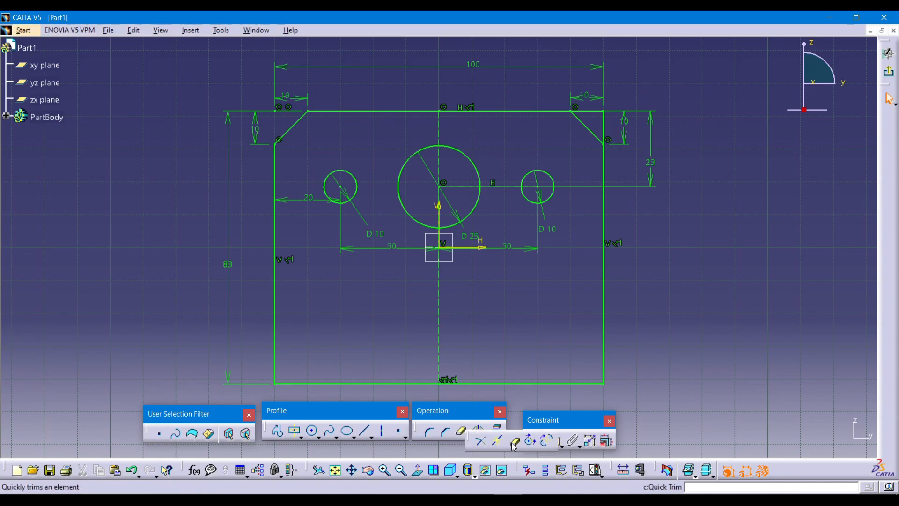
left_click(595, 111)
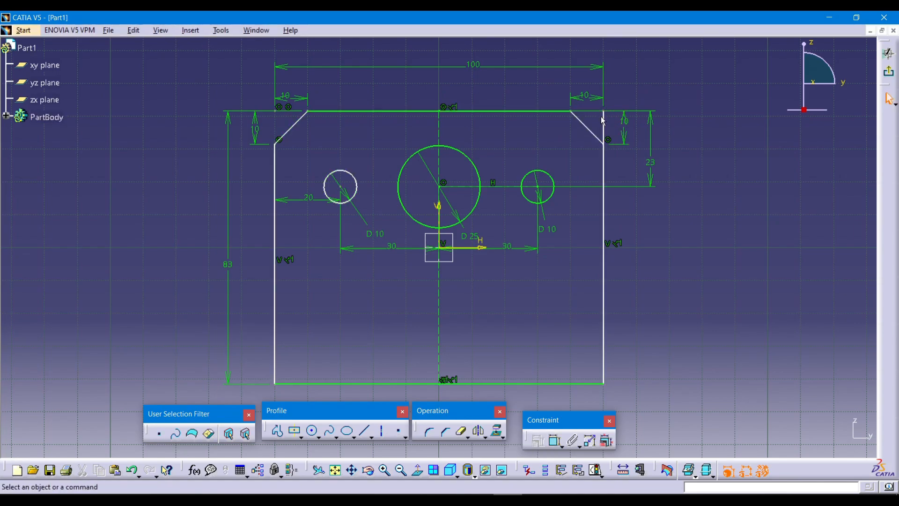
left_click(603, 118)
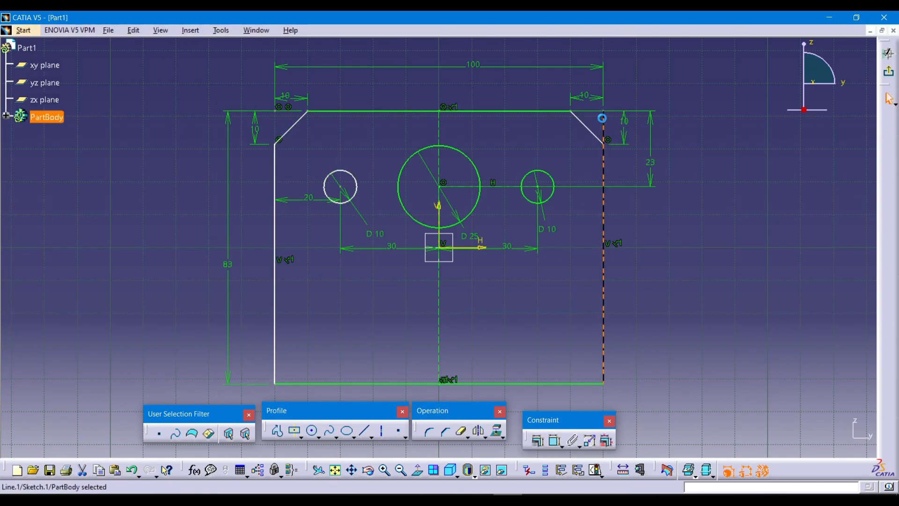
left_click(696, 263)
left_click(463, 431)
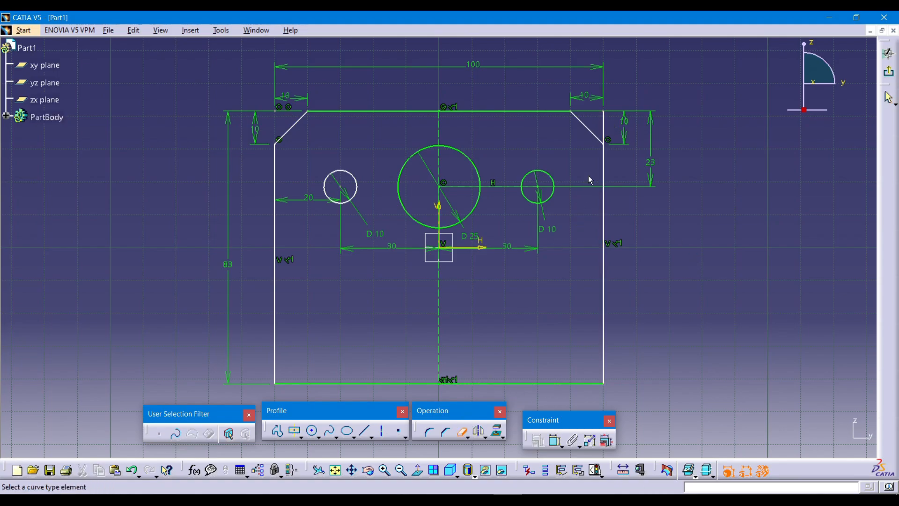
left_click(604, 127)
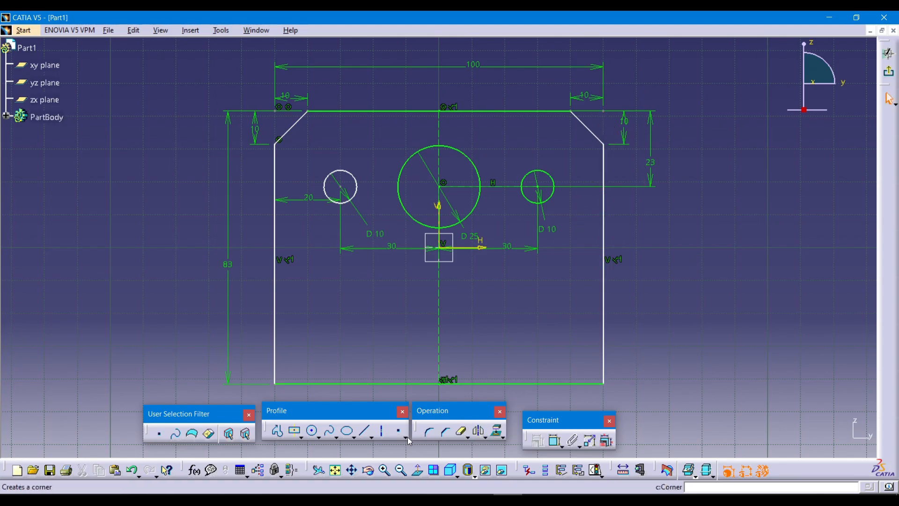
left_click(383, 431)
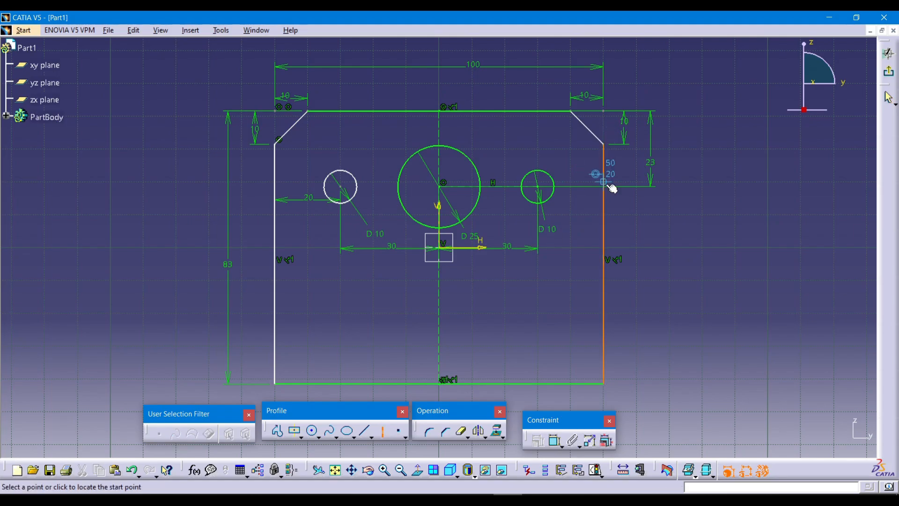
key("Escape")
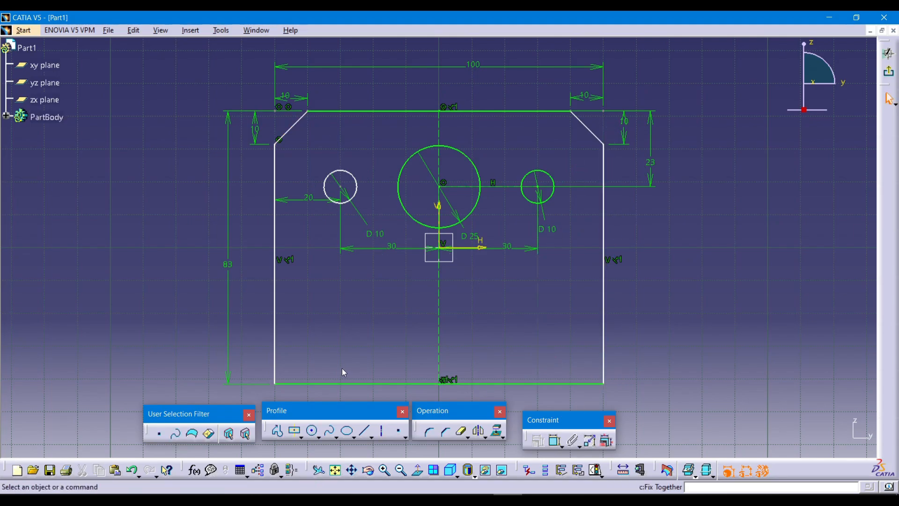
left_click(557, 438)
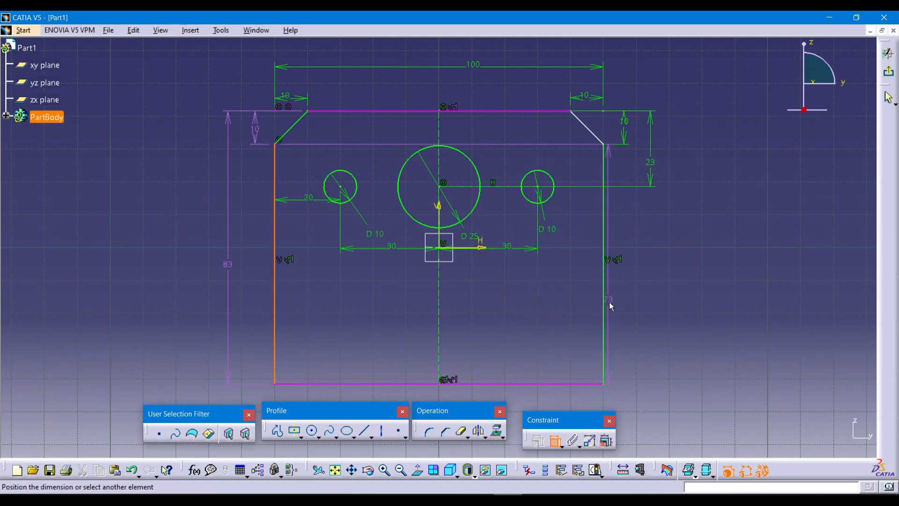
left_click(608, 305)
key("ctrl+z")
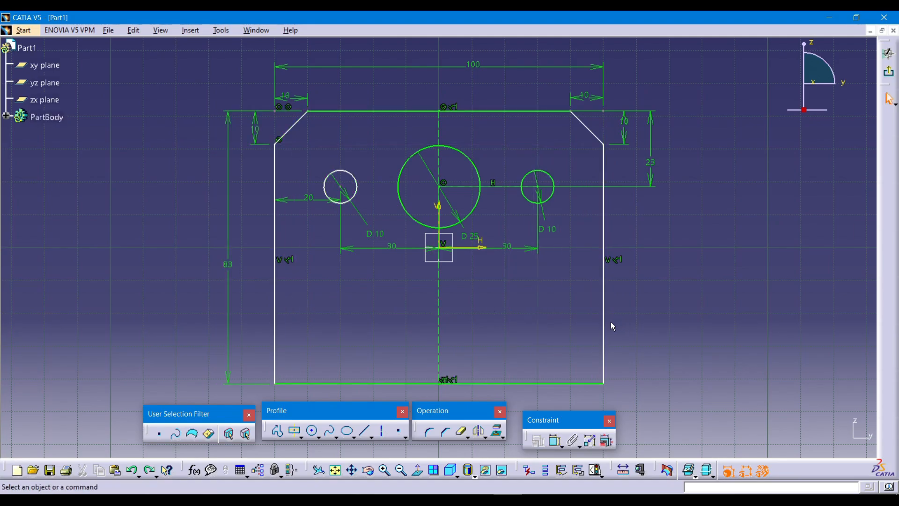
Dimension the horizontal distance between the outline's left and right edges, placing it below the bottom edge
left_click(604, 315)
left_click(555, 440)
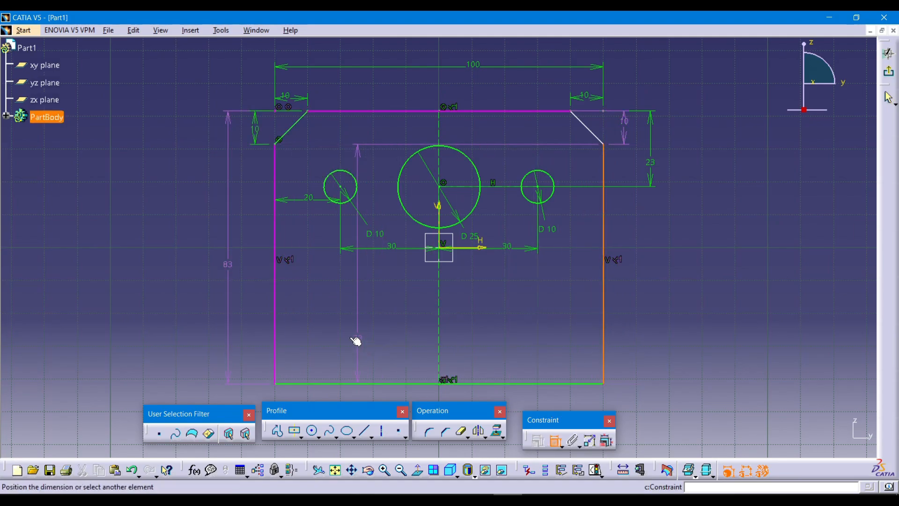
left_click(276, 351)
left_click(425, 399)
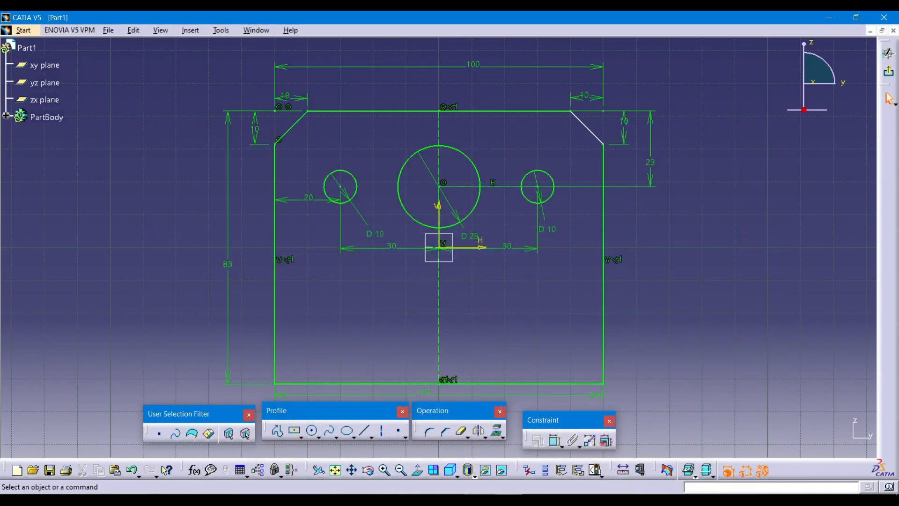
Dimension the length of the top edge between the two corner chamfers, placing it above the outline
left_click(557, 440)
left_click(568, 112)
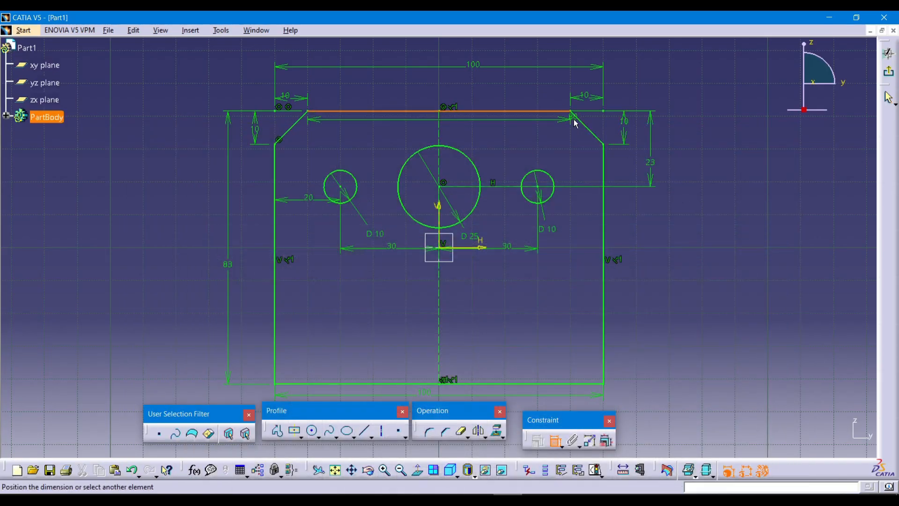
left_click(451, 98)
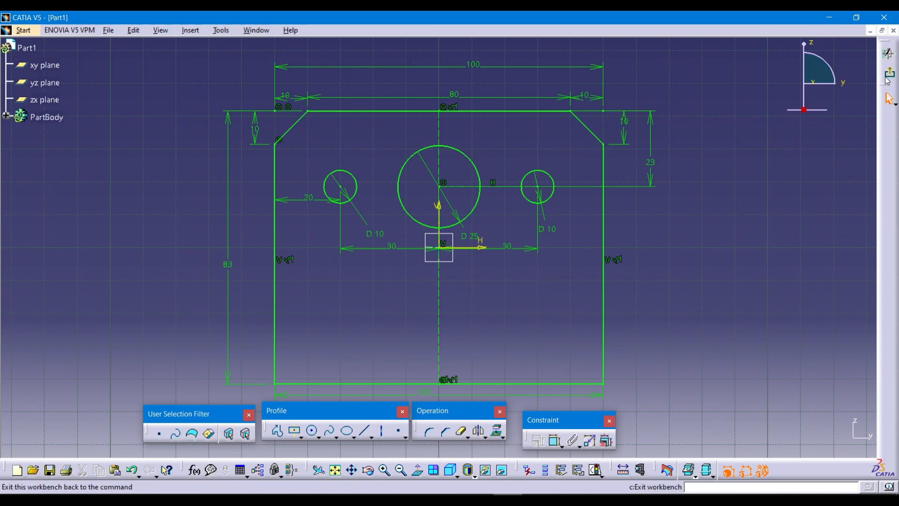
Following the PDF drawing, draw the lower-left notch profile from the left edge, about 10 mm inward, and about 21.5 mm down to the bottom edge
left_click(479, 498)
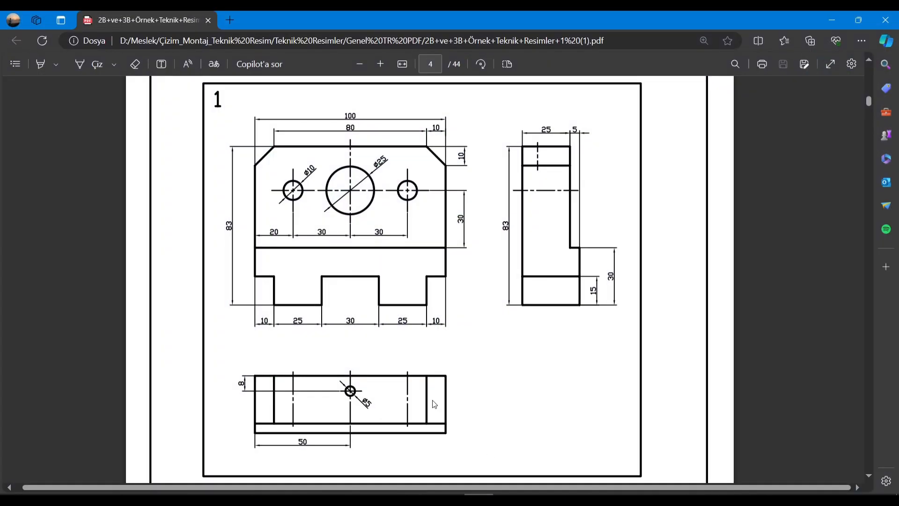
left_click(479, 497)
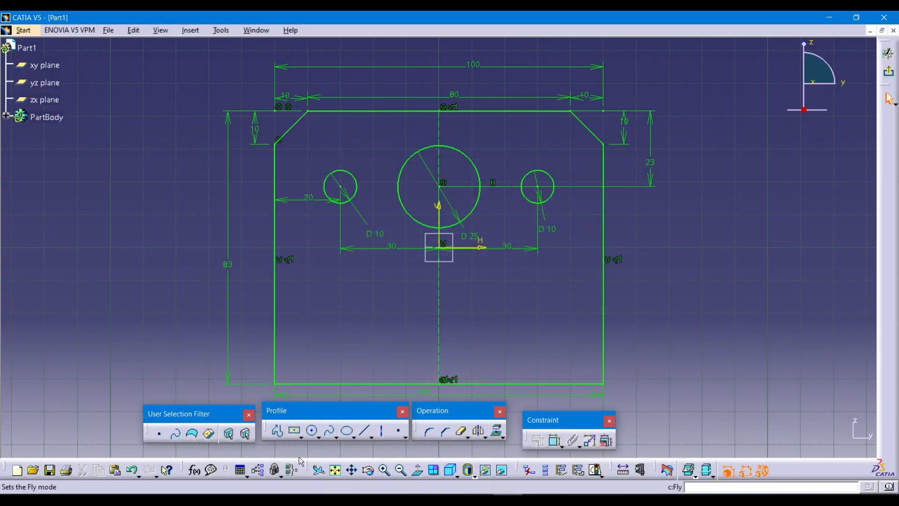
left_click(282, 431)
left_click(479, 498)
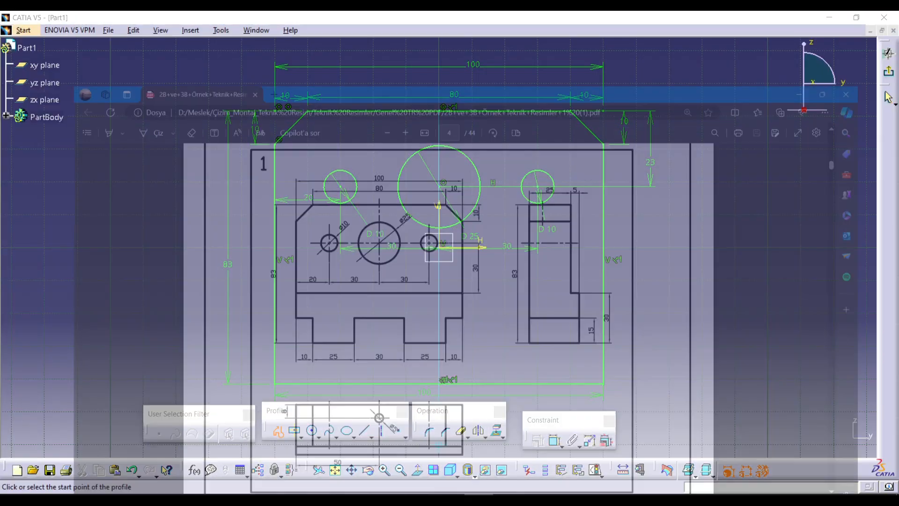
left_click(479, 497)
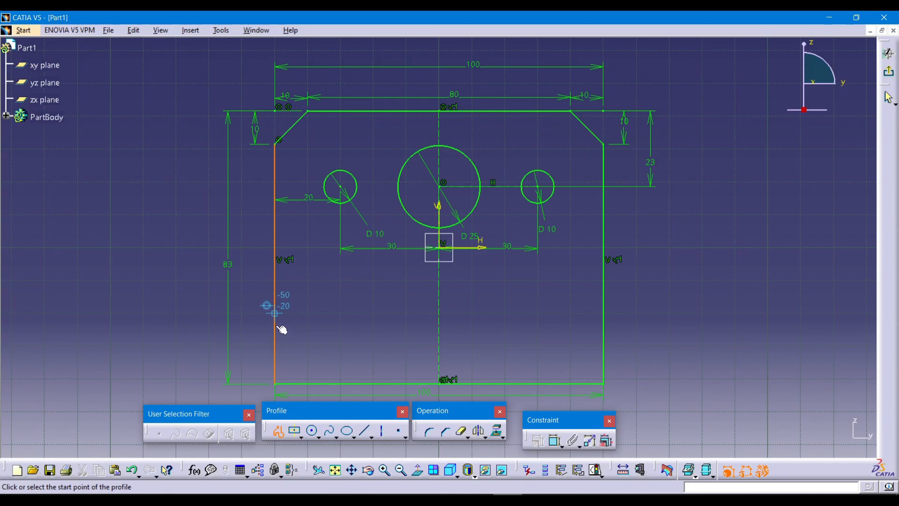
left_click(276, 310)
left_click(308, 313)
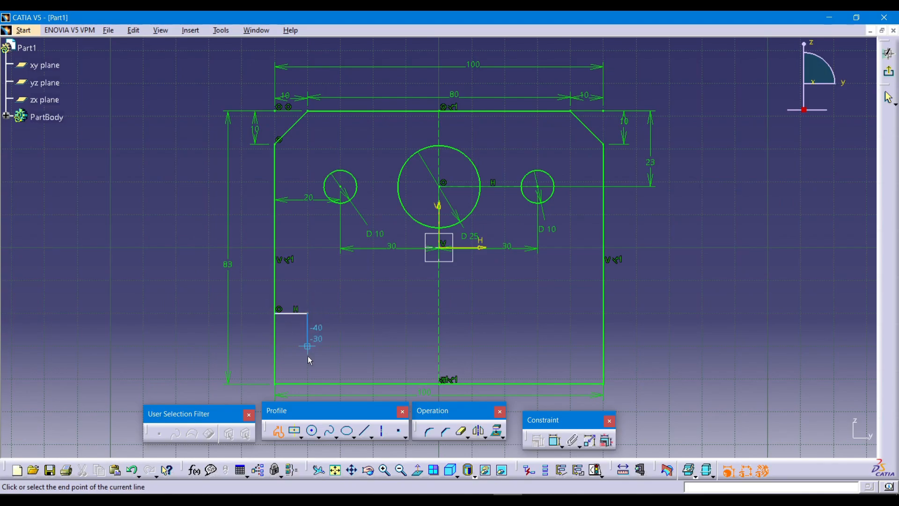
left_click(308, 383)
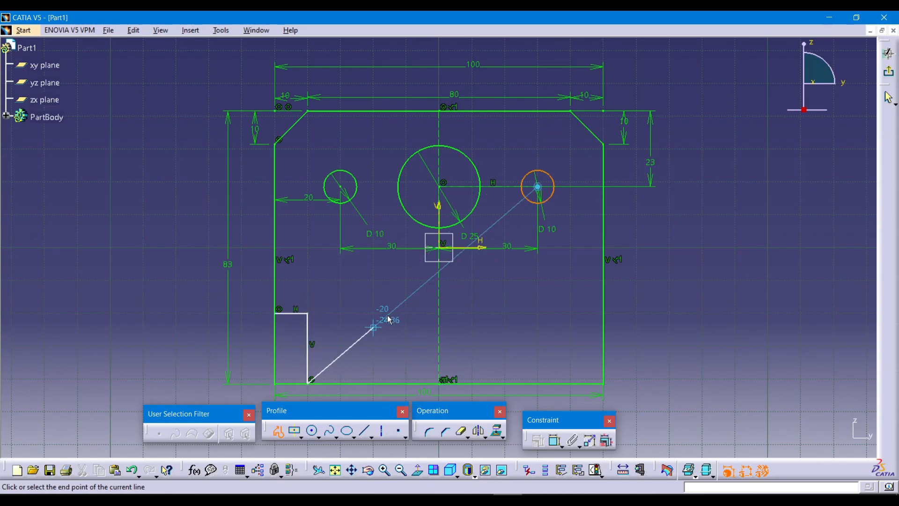
left_click(370, 431)
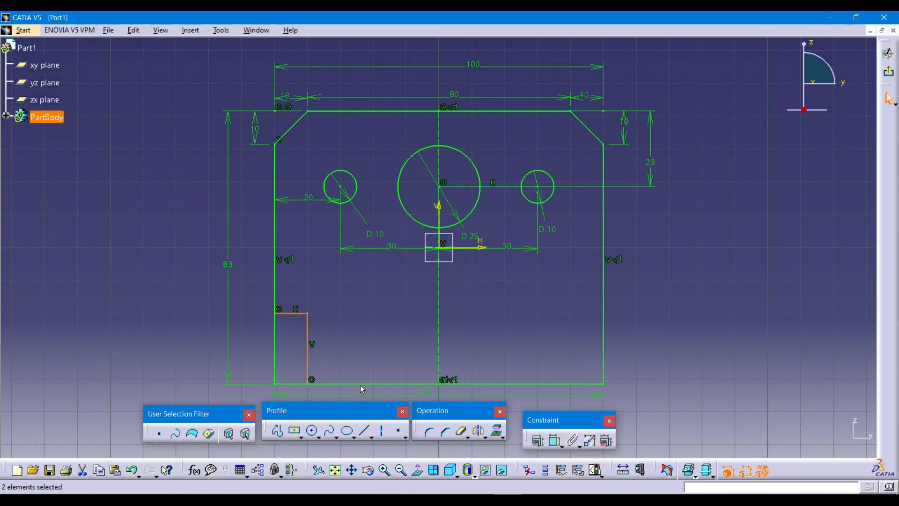
Draw the central notch profile from the bottom edge, about 40 mm wide and 21.5 mm high, ending its right side just above the bottom edge
left_click(280, 429)
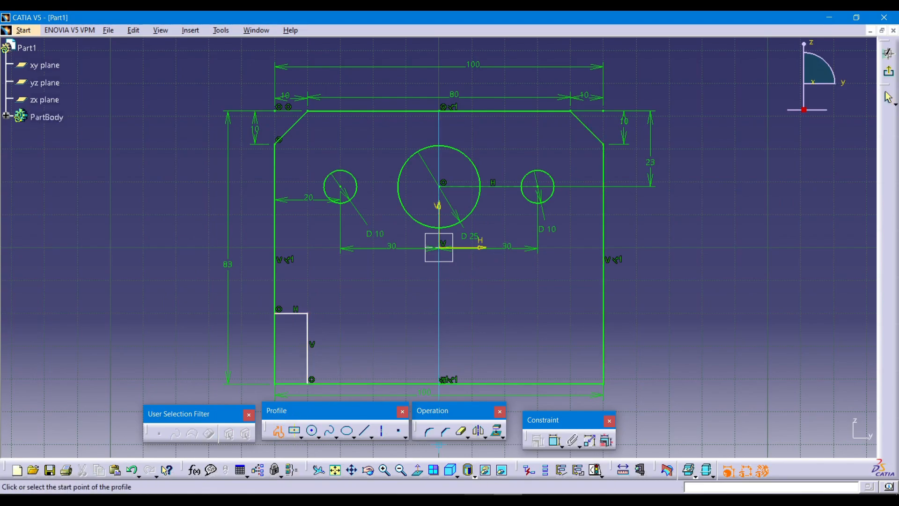
key("alt+Tab")
key("alt+Tab")
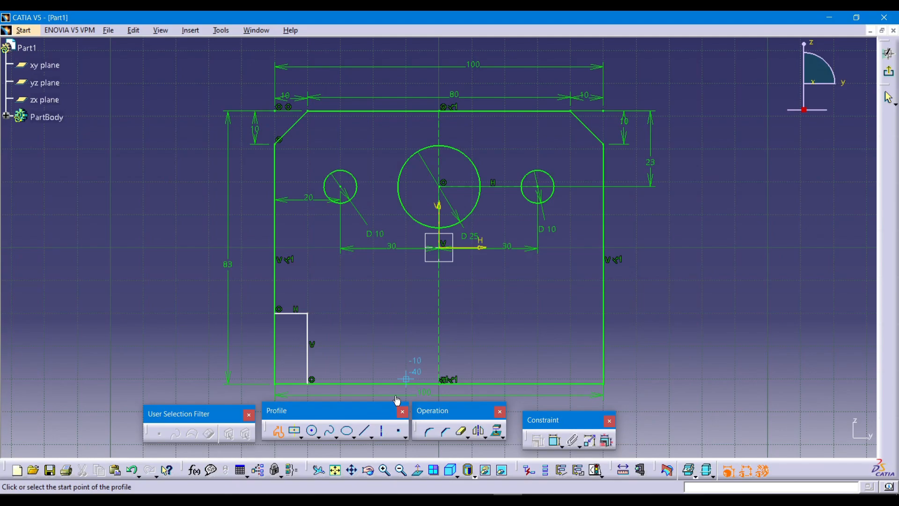
left_click(373, 383)
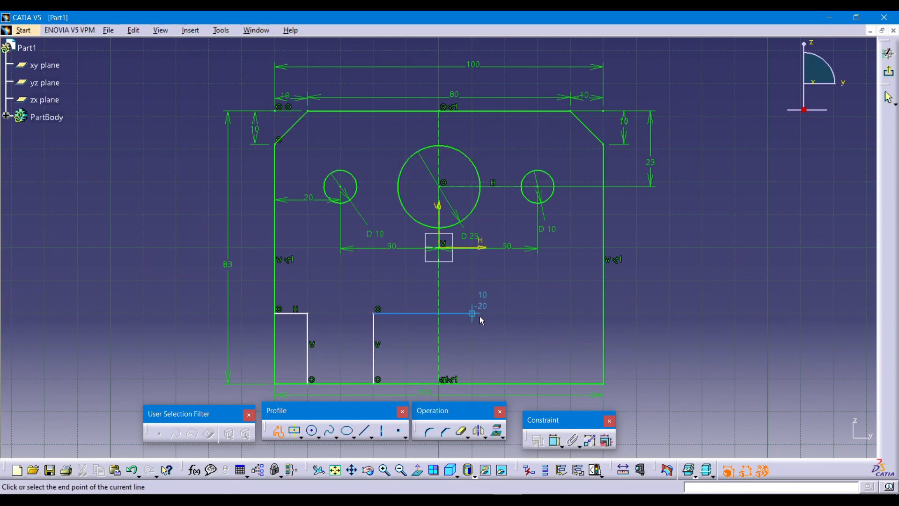
key("alt+Tab")
key("alt+Tab")
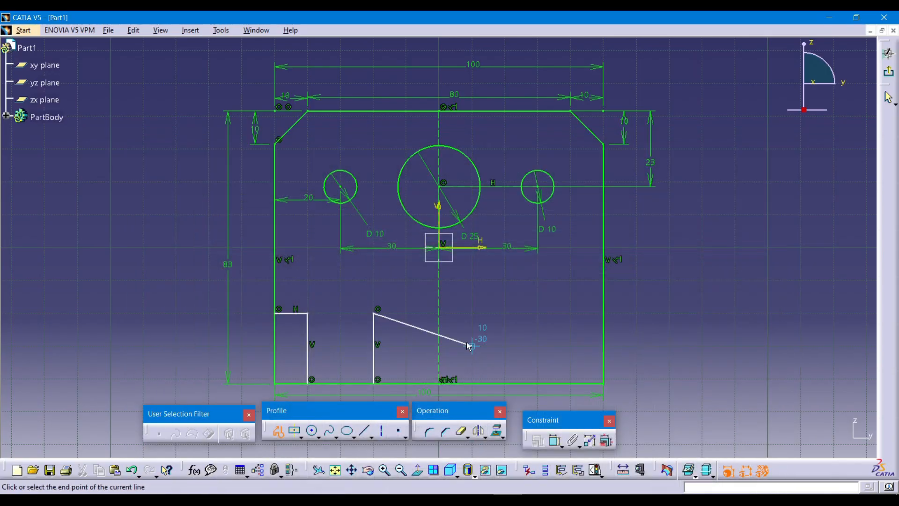
double_click(505, 379)
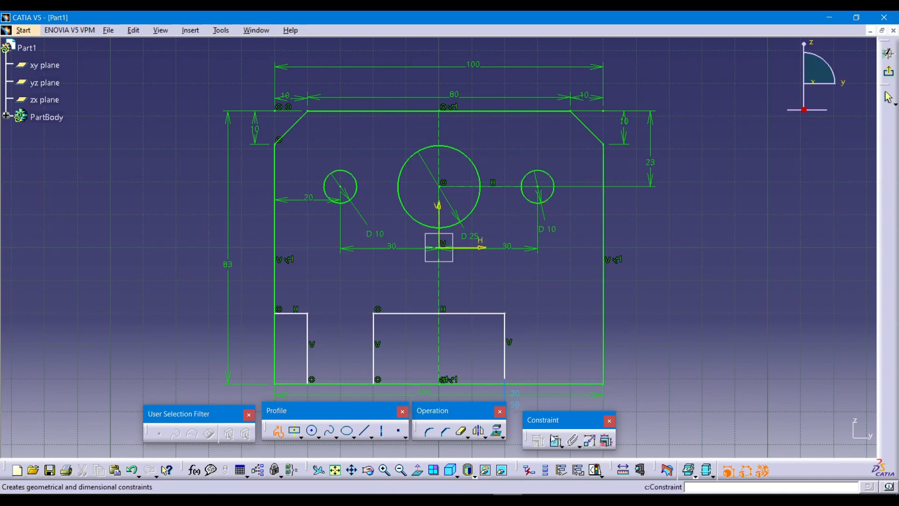
Draw the lower-right notch profile from the right edge, about 10 mm inward and about 21.5 mm down to the bottom edge
left_click(278, 431)
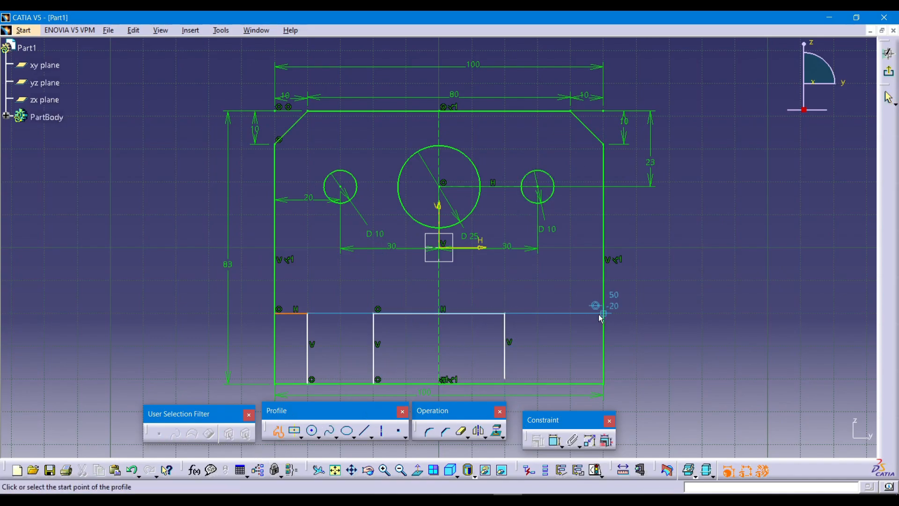
left_click(604, 313)
left_click(570, 313)
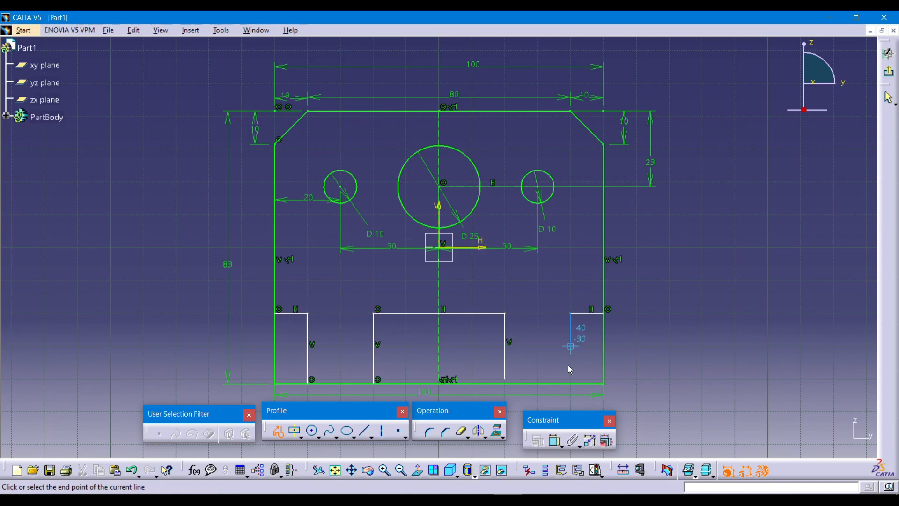
left_click(571, 383)
key("Escape")
key("Escape")
Compare the notches with the PDF drawing and quick-trim the left and bottom edge segments outside the lower-left notch
left_click(478, 498)
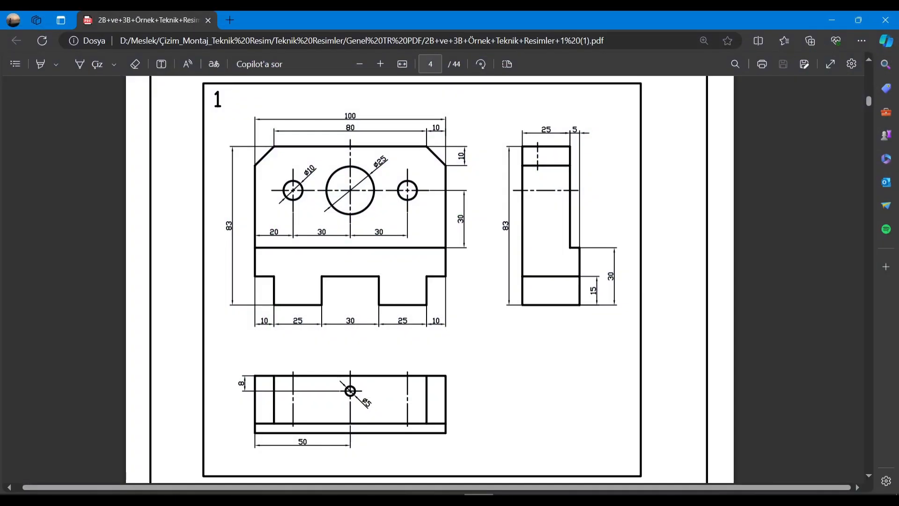
left_click(479, 497)
left_click(463, 431)
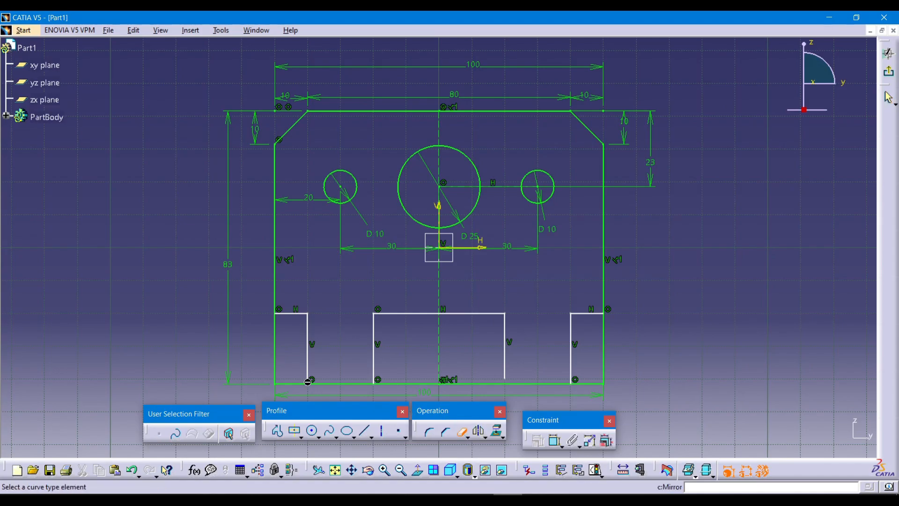
left_click(281, 350)
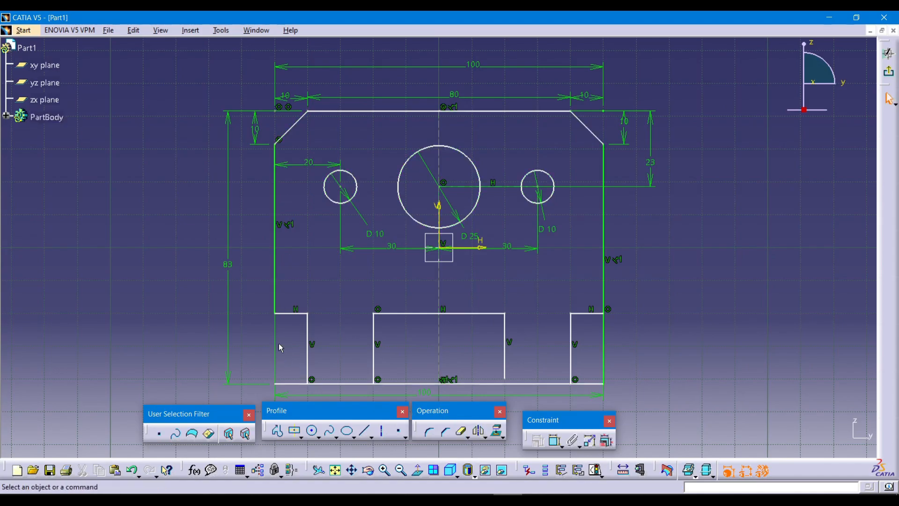
left_click(298, 386)
left_click(474, 283)
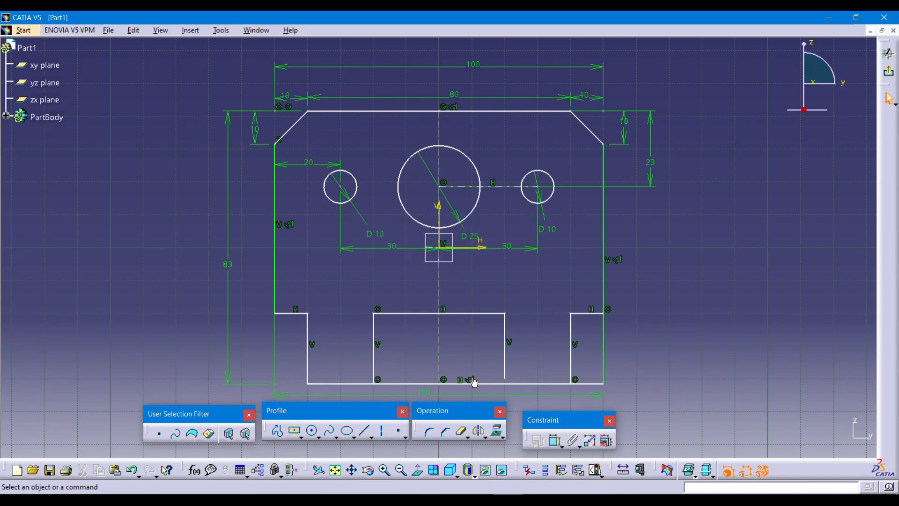
Quick-trim the bottom edge across the central notch and outside the lower-right notch
left_click(462, 433)
left_click(453, 384)
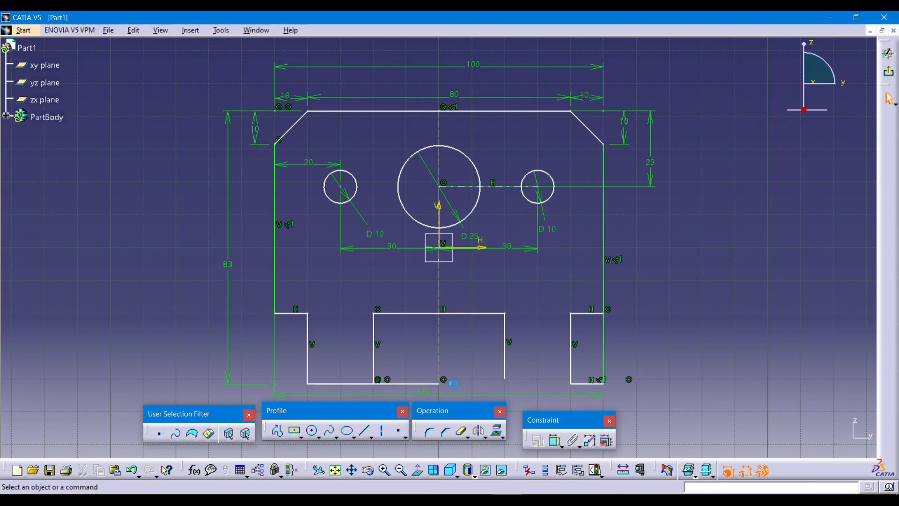
left_click(462, 432)
left_click(412, 383)
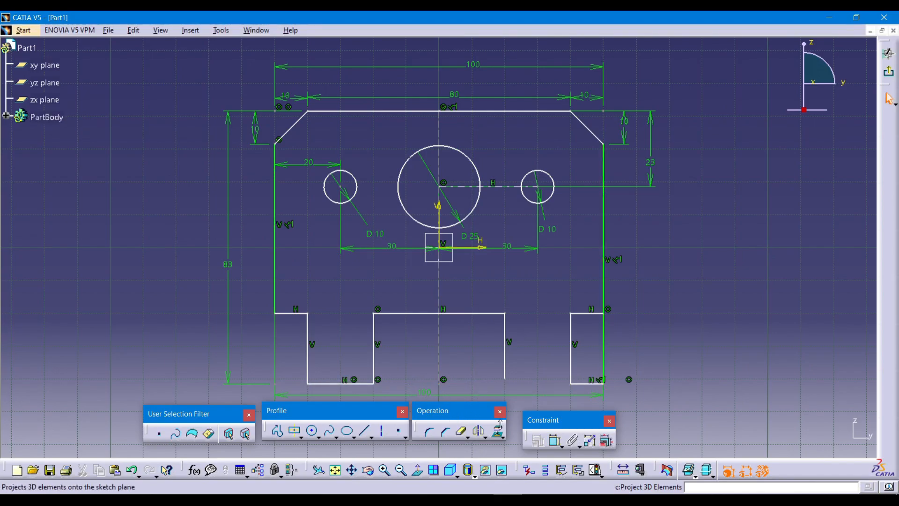
left_click(467, 433)
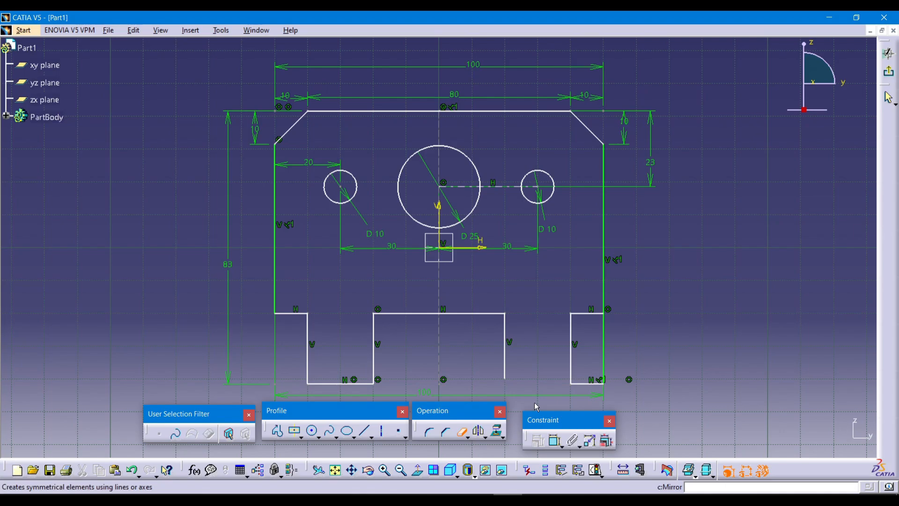
left_click(589, 385)
Draw a line about 20 mm long joining the open lower ends of the right foot's two vertical sides
left_click(278, 431)
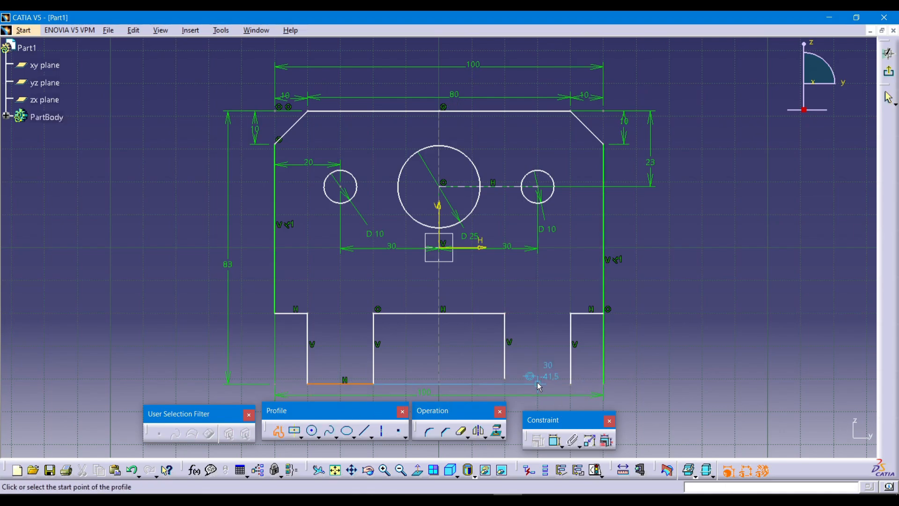
left_click(365, 431)
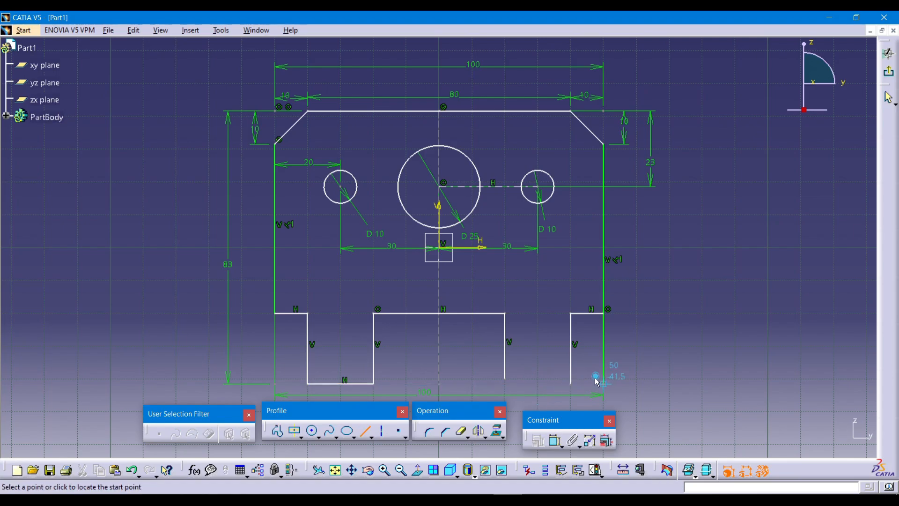
left_click(571, 384)
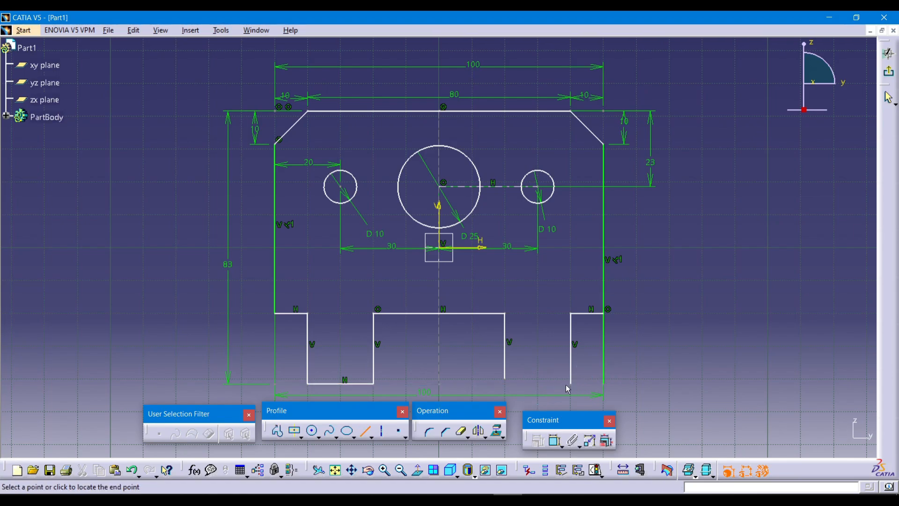
left_click(506, 378)
Apply a Horizontal constraint to the right foot's bottom line
left_click(556, 440)
left_click(538, 381)
right_click(538, 363)
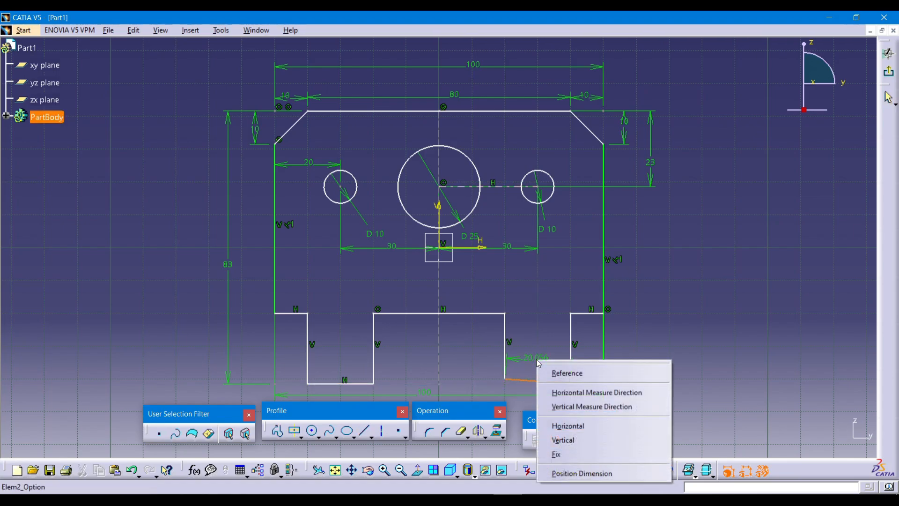
left_click(567, 425)
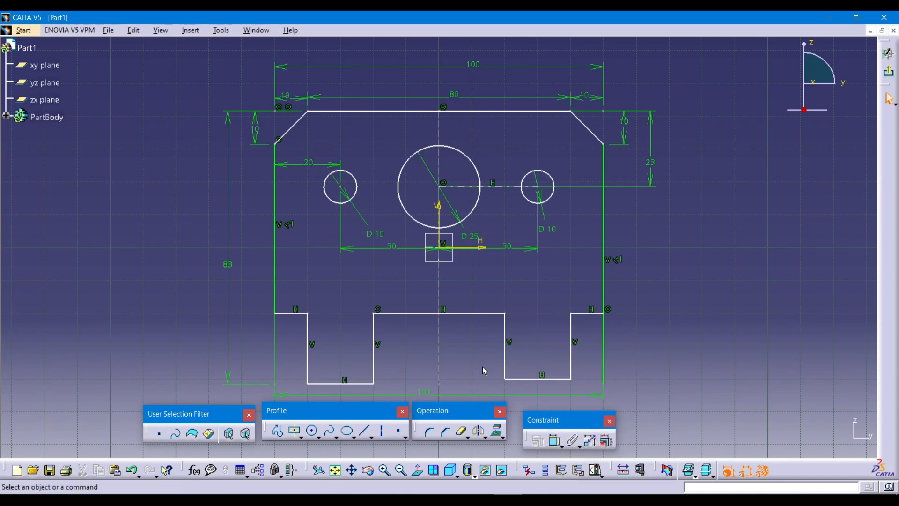
Check the notch sizes in the PDF drawing and constrain the lower-left notch's height to 15 mm
left_click(473, 497)
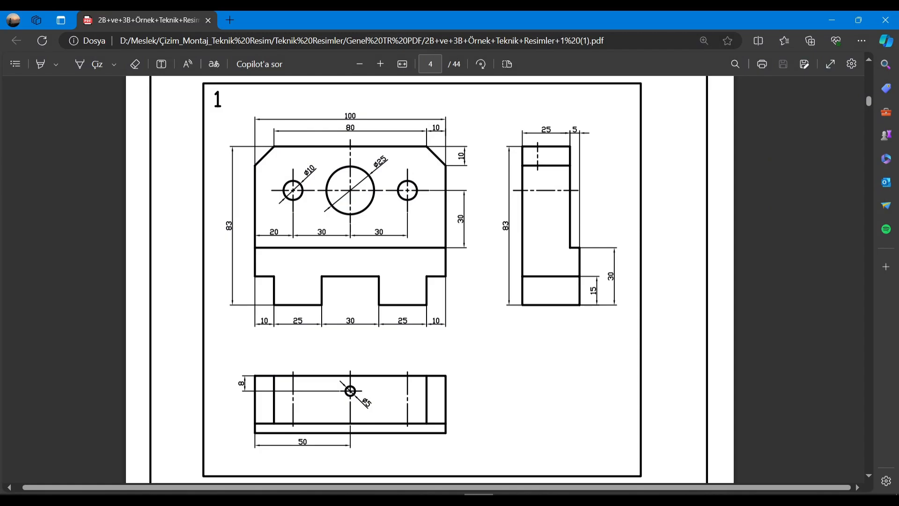
left_click(479, 497)
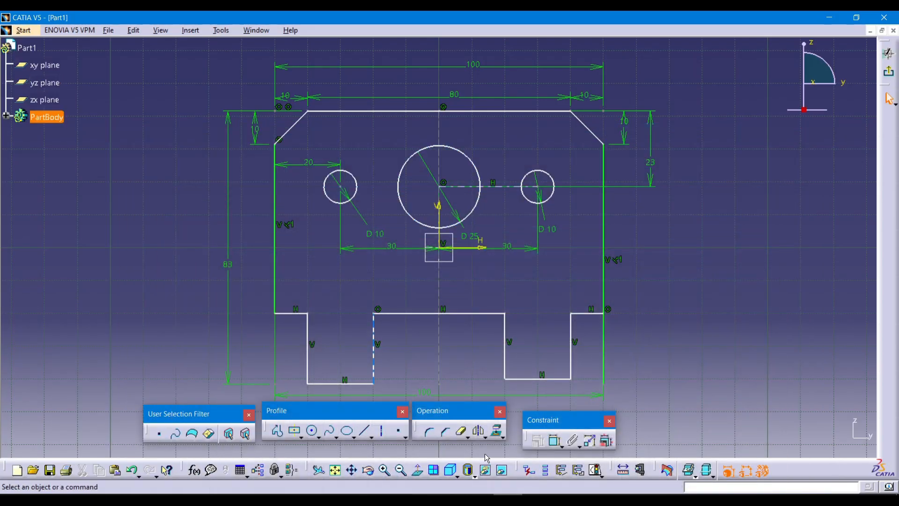
left_click(553, 443)
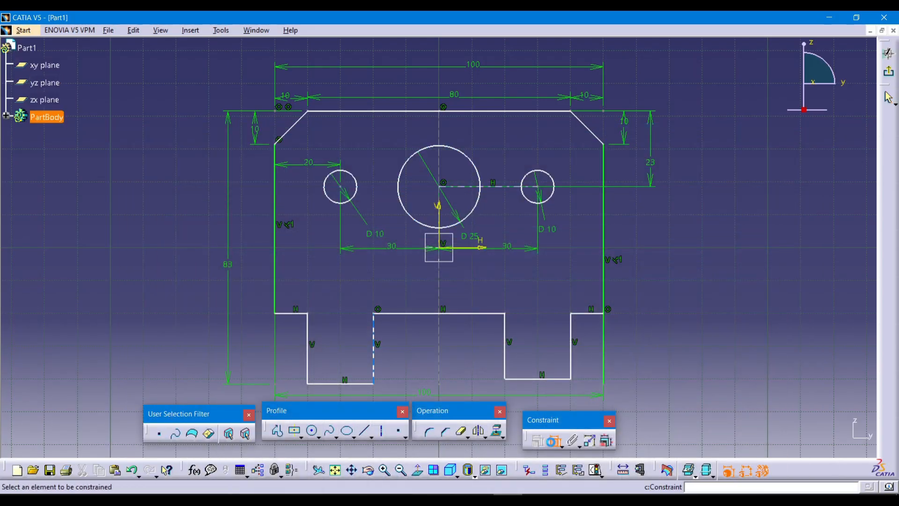
left_click(293, 313)
left_click(340, 387)
left_click(267, 364)
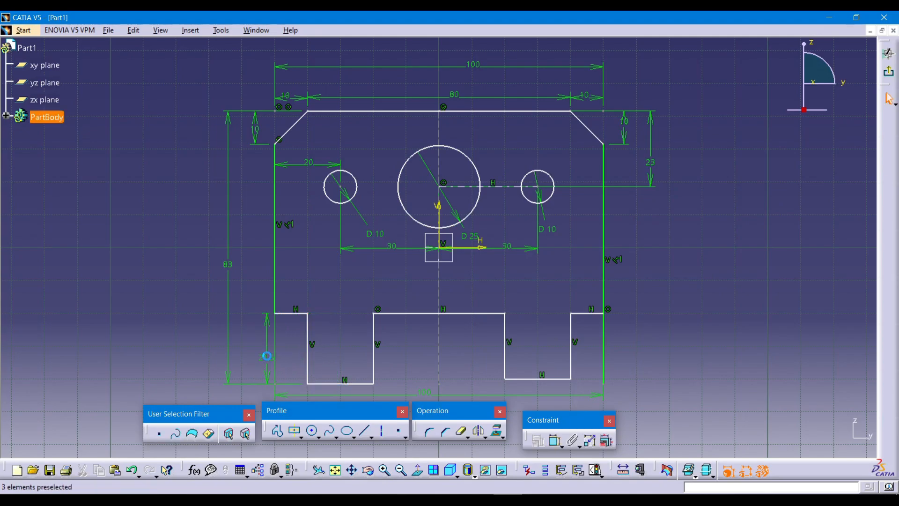
double_click(268, 359)
type("15")
key("Return")
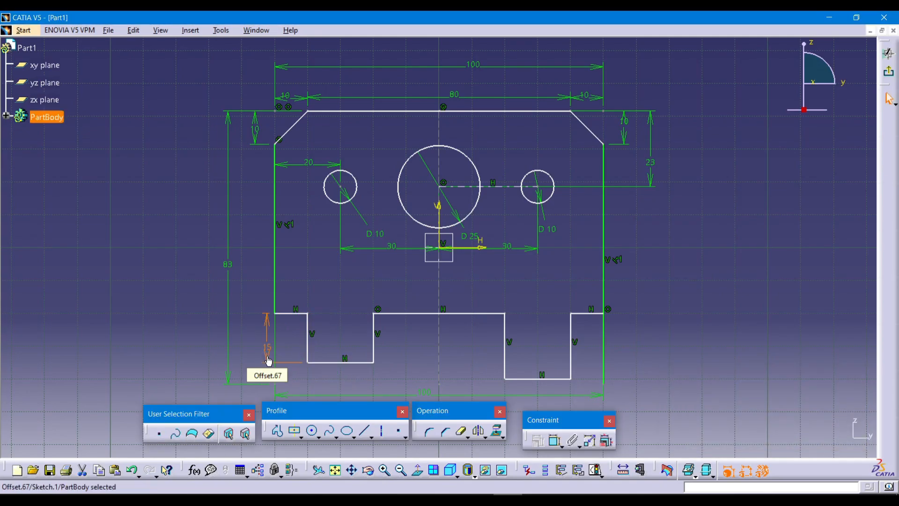
Dimension the right foot's inner vertical side and set its length to 15 mm
left_click(504, 341)
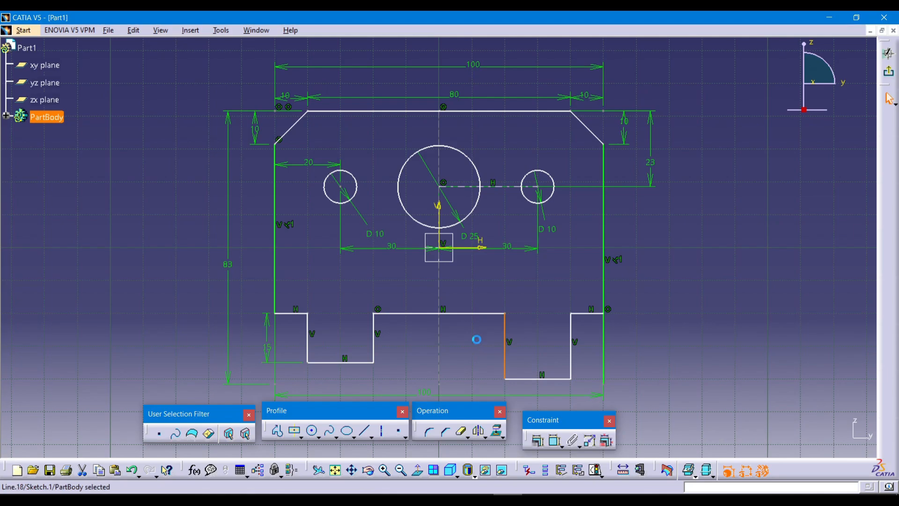
left_click(476, 339)
left_click_drag(550, 440, 553, 444)
left_click(558, 445)
left_click(505, 361)
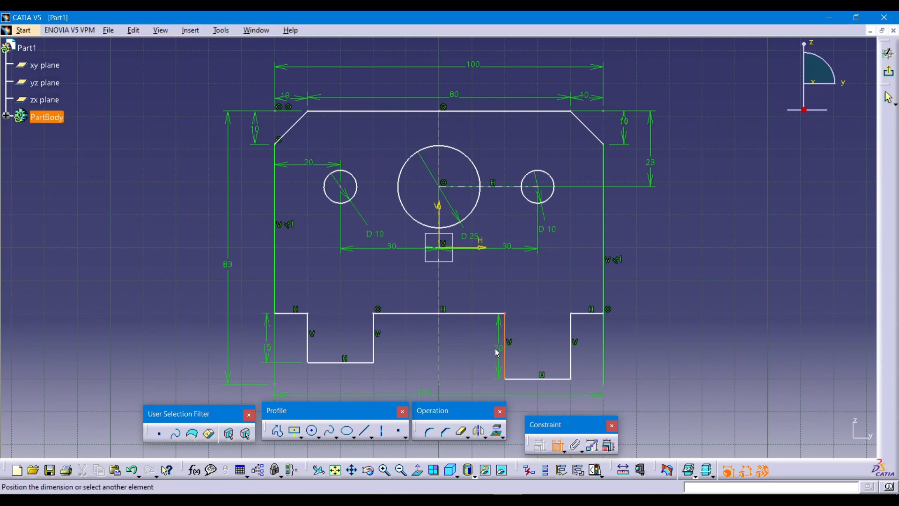
left_click(487, 346)
double_click(488, 344)
type("15mm")
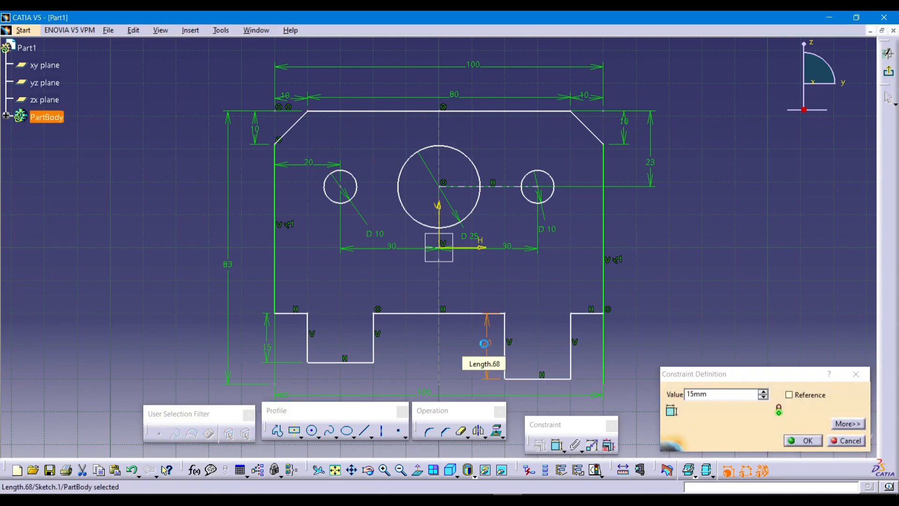
key("Return")
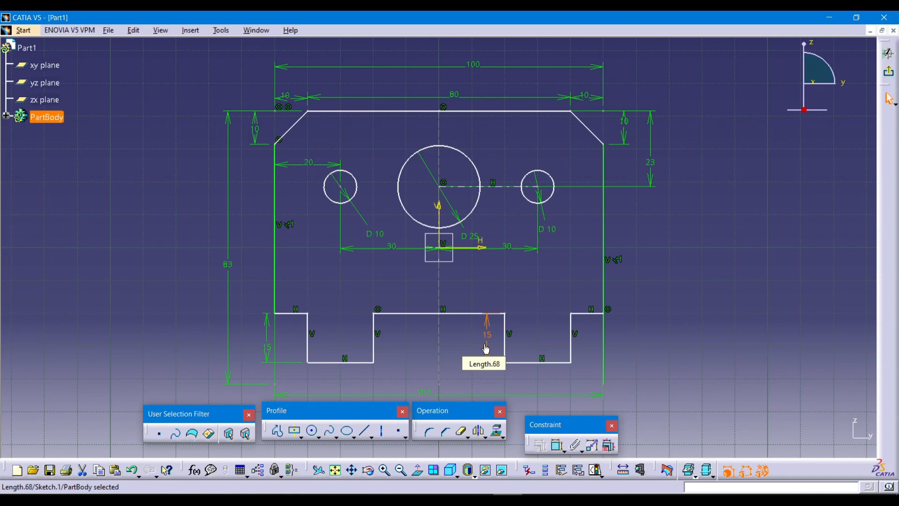
Dimension the distance from the top edge to the right foot's bottom line and set it to 83 mm
left_click(557, 445)
left_click(483, 114)
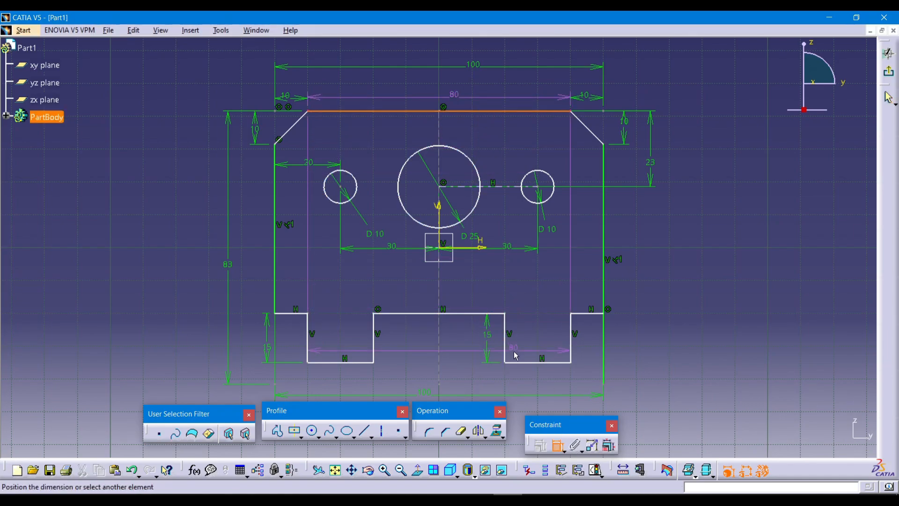
left_click(522, 363)
double_click(686, 257)
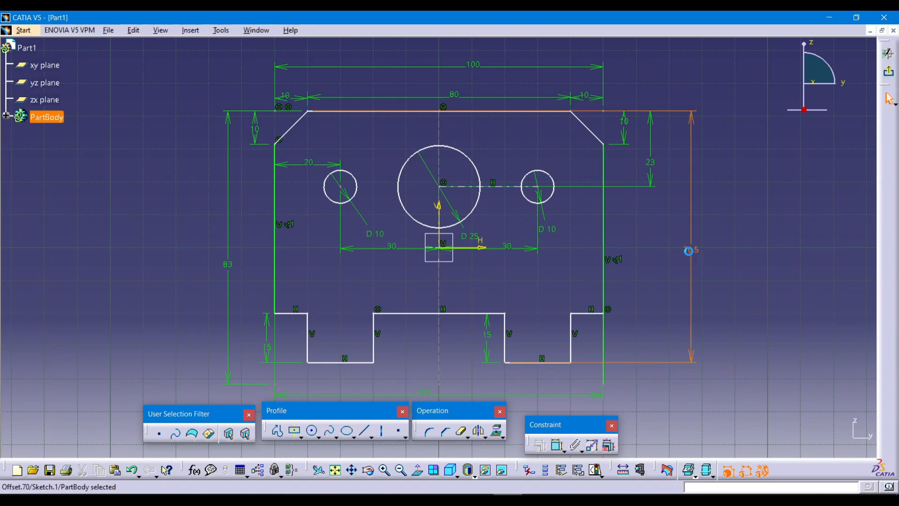
key("Return")
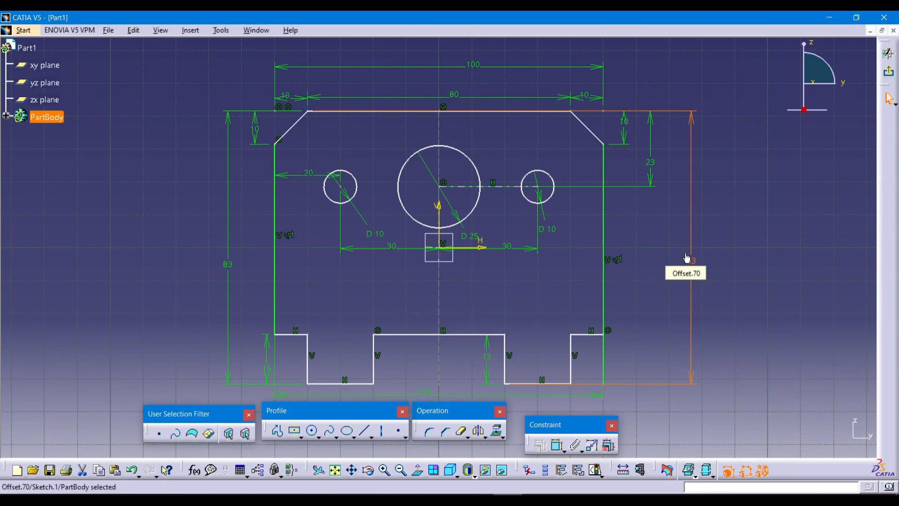
left_click(811, 399)
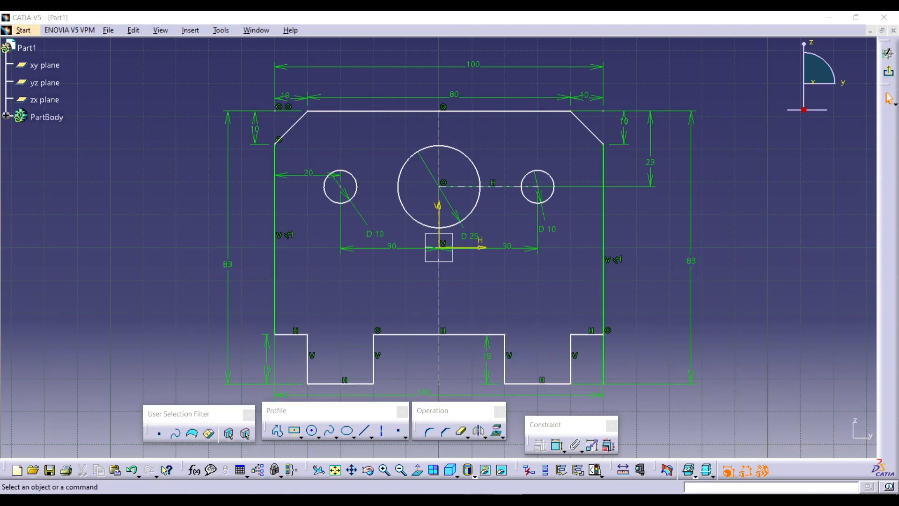
Dimension the central notch's width between the two feet's inner sides and set it to 30 mm
key("alt+Tab")
key("alt+Tab")
left_click(557, 446)
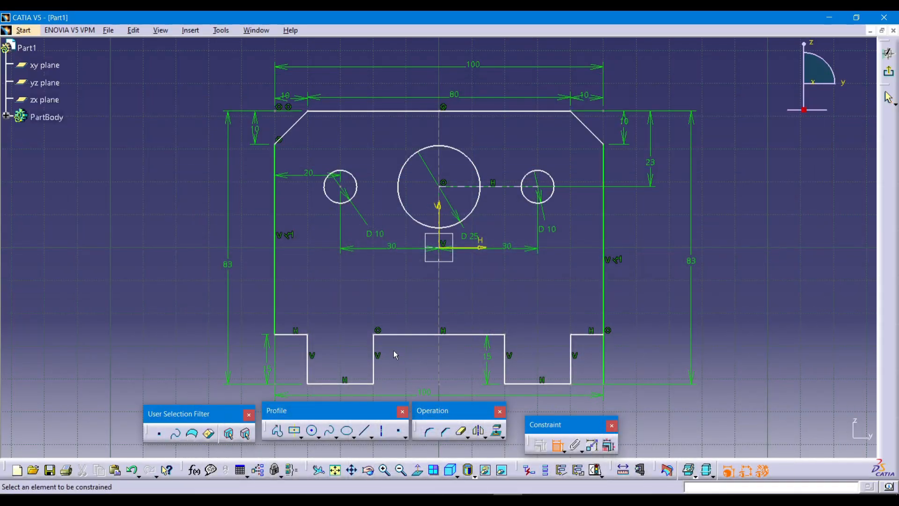
left_click(373, 351)
left_click(505, 353)
left_click(464, 312)
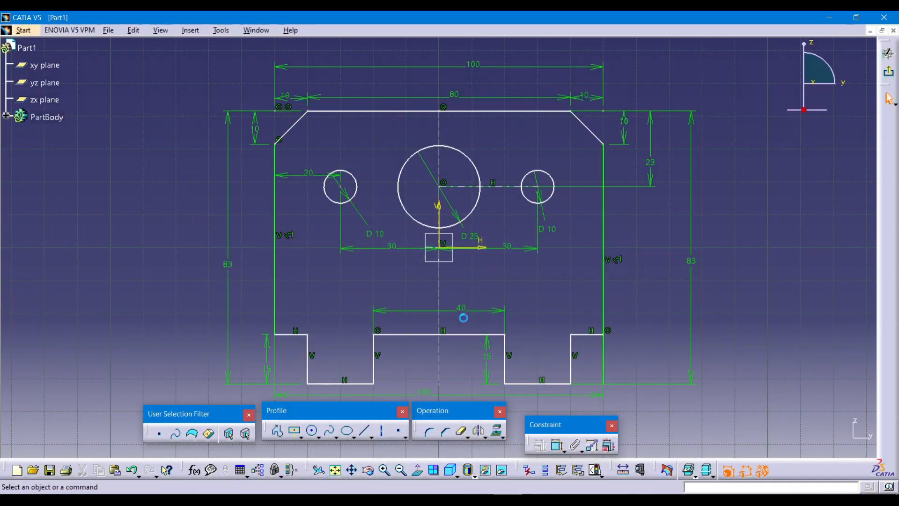
double_click(464, 312)
type("30")
key("Return")
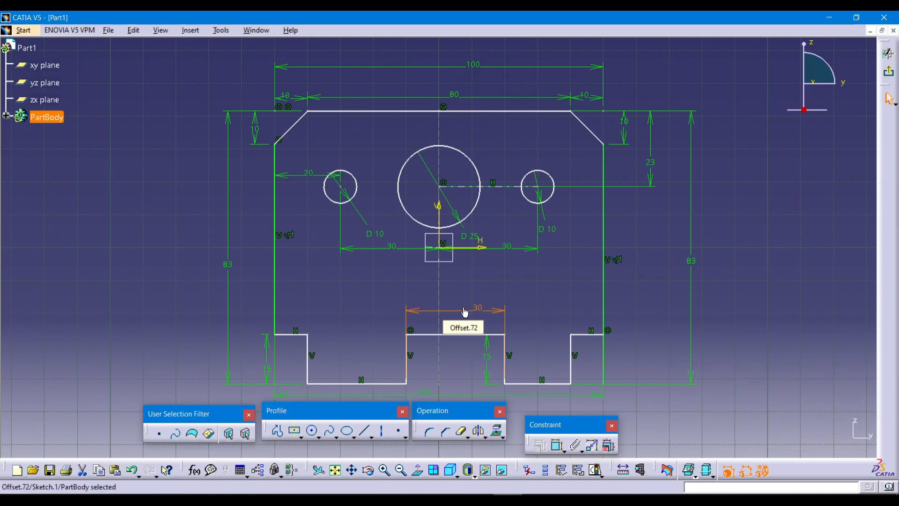
Check the PDF drawing and dimension the lower-left notch's width from the outer left edge to the left foot
key("alt+Tab")
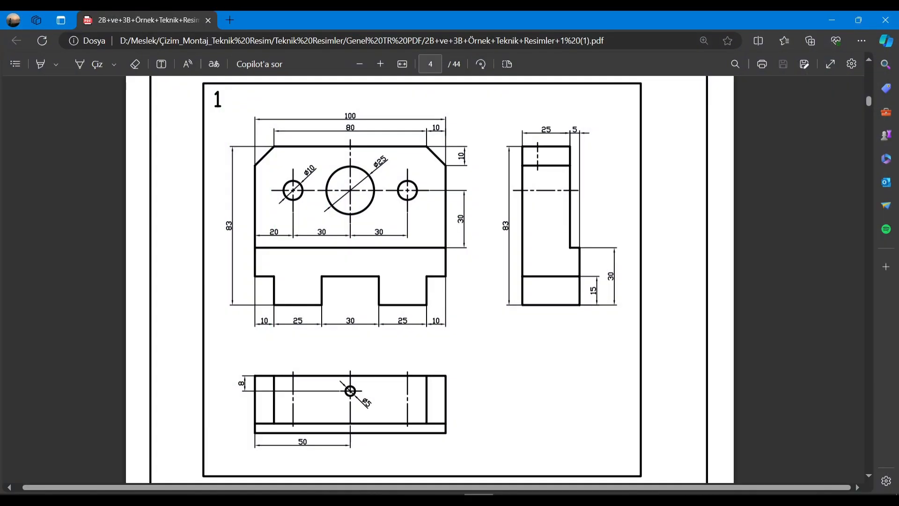
key("alt+Tab")
left_click(558, 445)
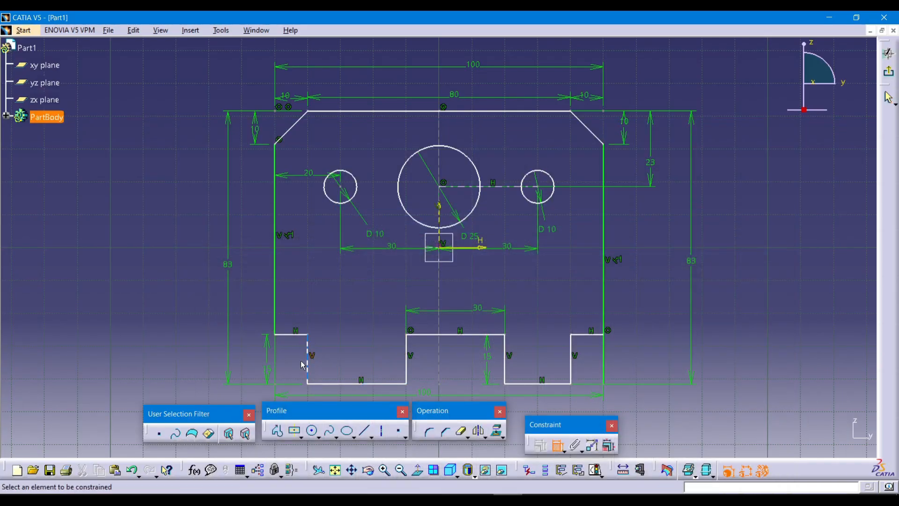
left_click(305, 360)
left_click(277, 316)
left_click(281, 317)
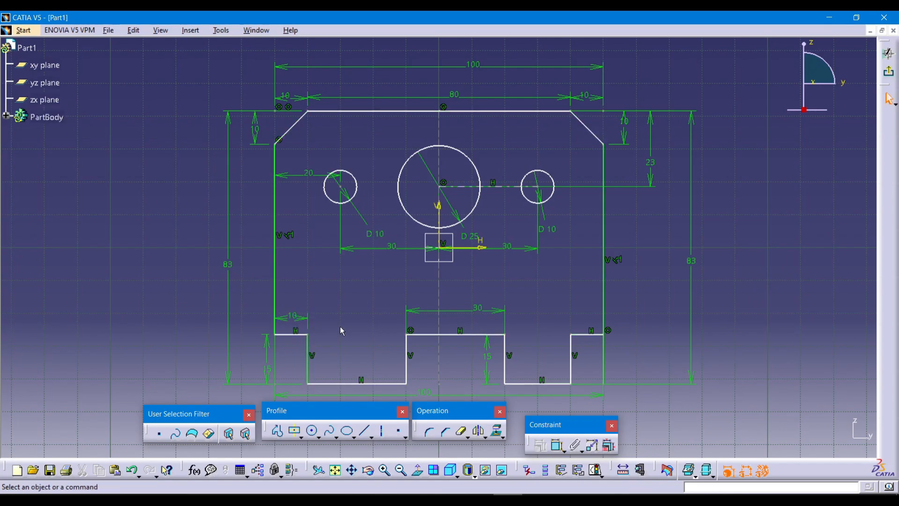
Dimension the lower-right notch's width from the right foot to the outer right edge and set it to 10 mm
left_click(557, 445)
left_click(572, 370)
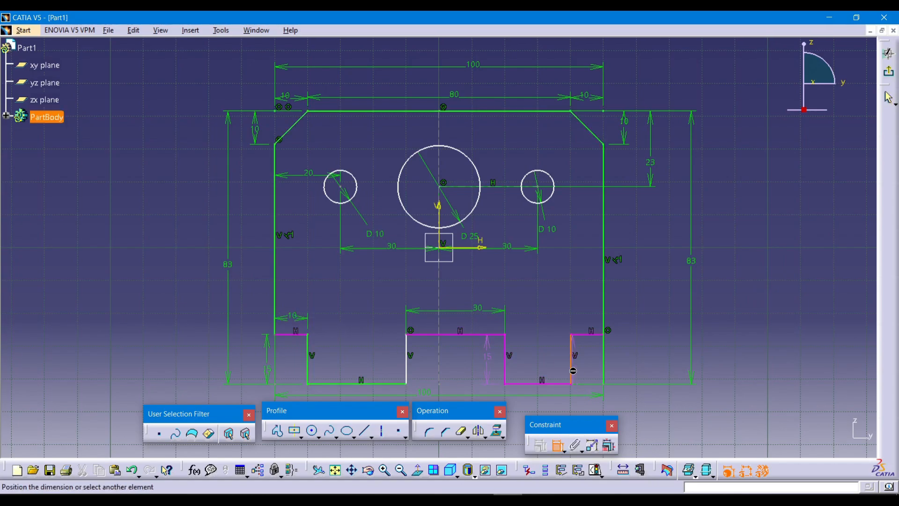
left_click(603, 363)
left_click(591, 322)
double_click(587, 322)
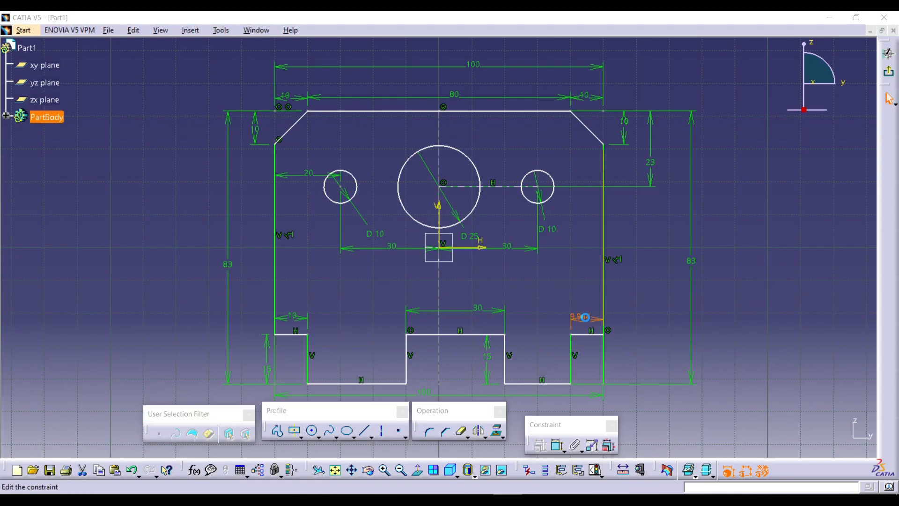
type("10")
key("Return")
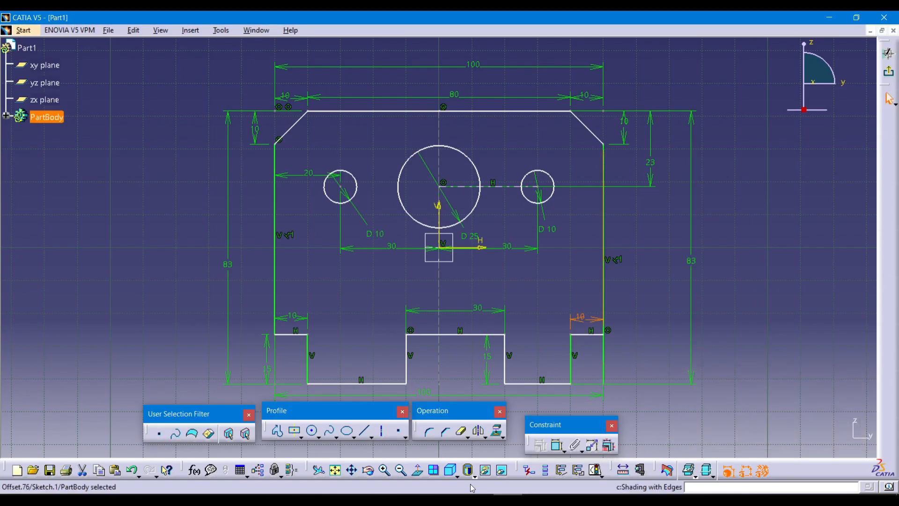
Dimension the left foot's bottom line and set its length to 25 mm
left_click(480, 494)
left_click(508, 494)
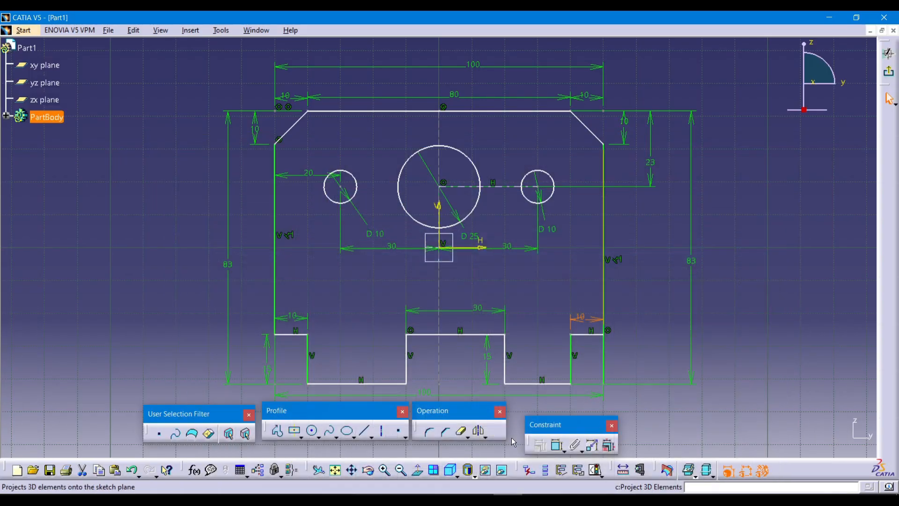
left_click(561, 449)
left_click(371, 383)
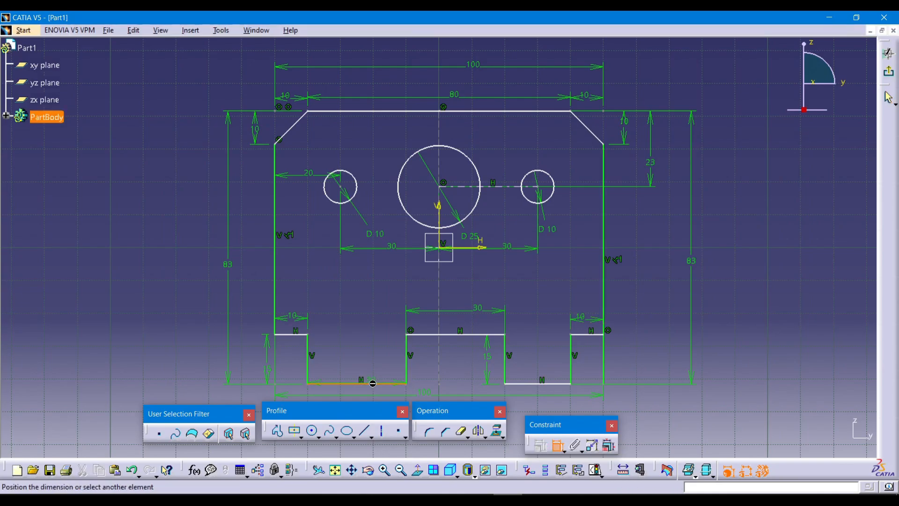
left_click(369, 355)
double_click(370, 355)
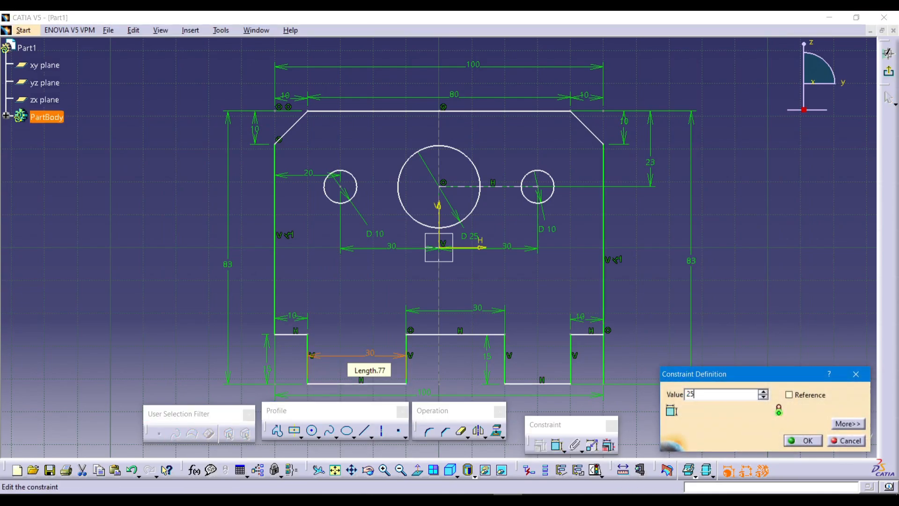
type("25")
key("Return")
Try to dimension the right foot's bottom line, including with a horizontal measure direction
left_click(505, 384)
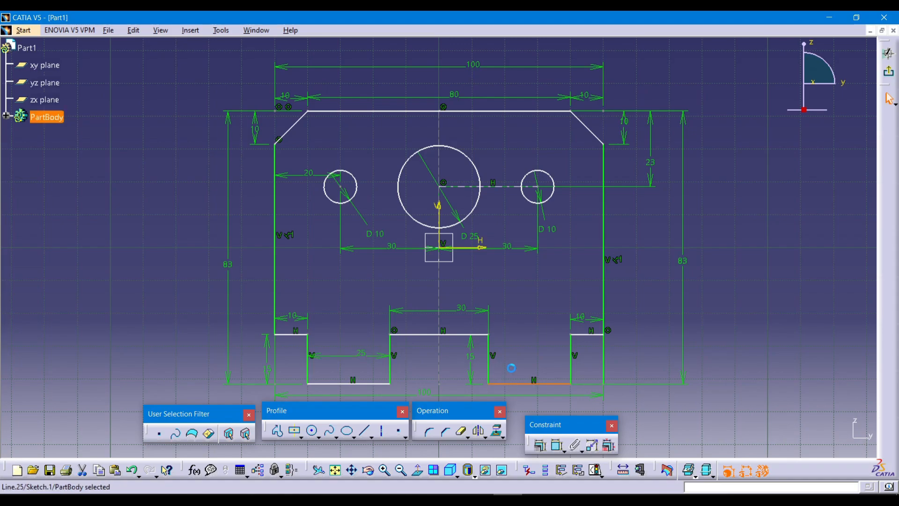
left_click(558, 444)
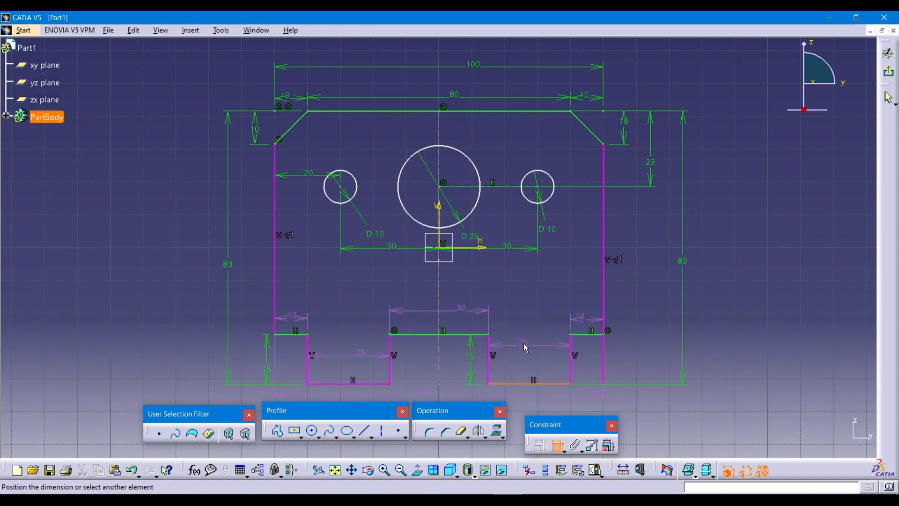
left_click(526, 348)
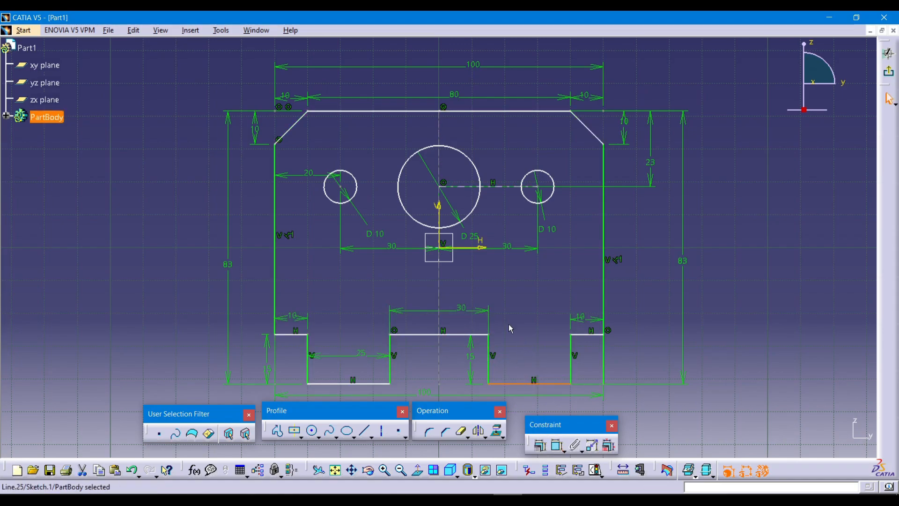
left_click(558, 445)
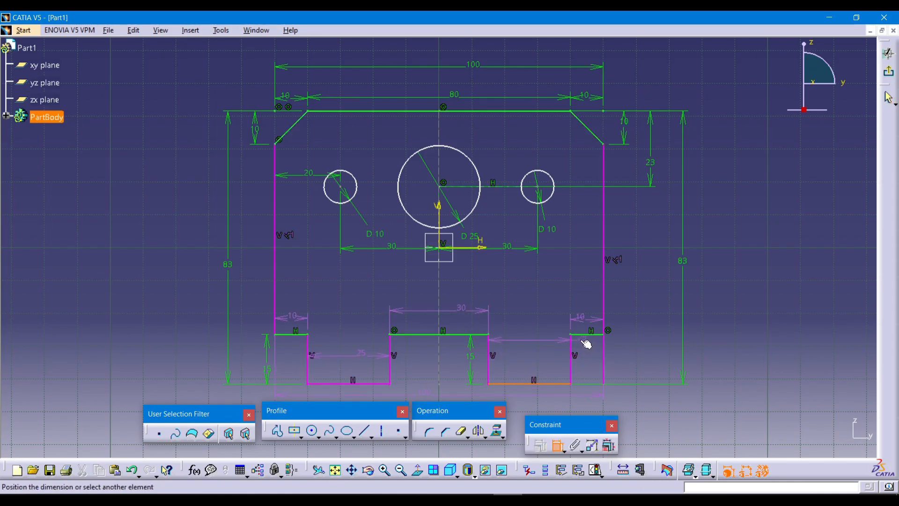
key("Escape")
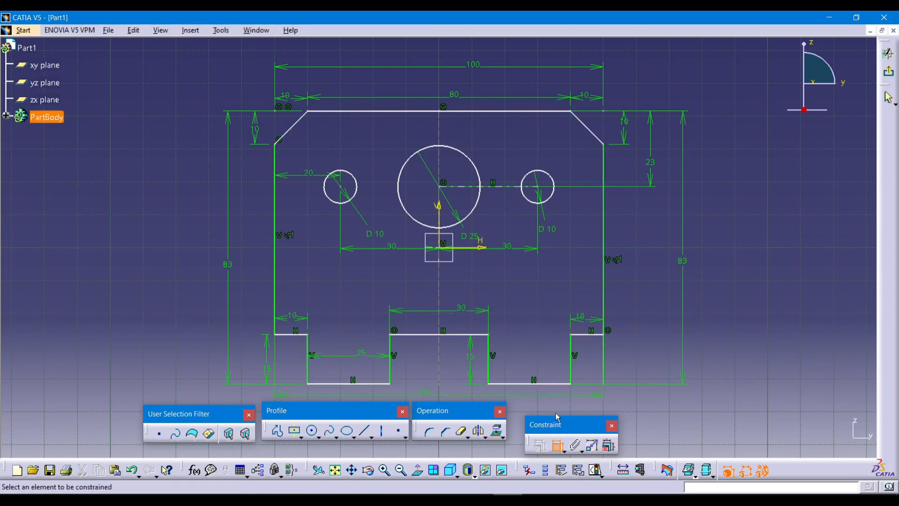
left_click(552, 383)
right_click(551, 350)
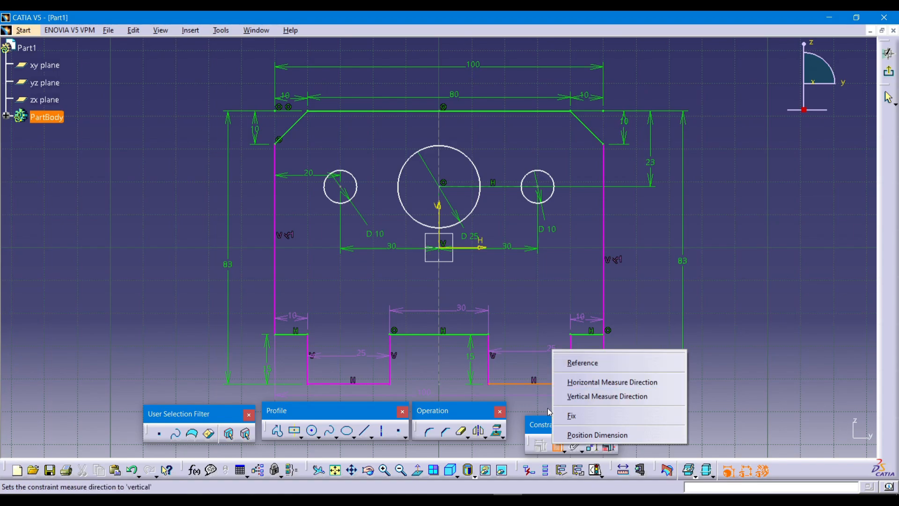
left_click(586, 382)
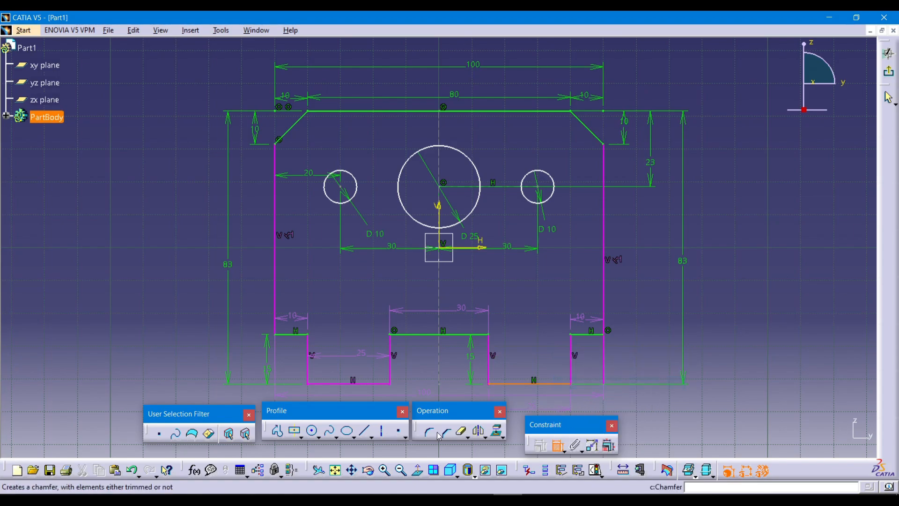
left_click(531, 344)
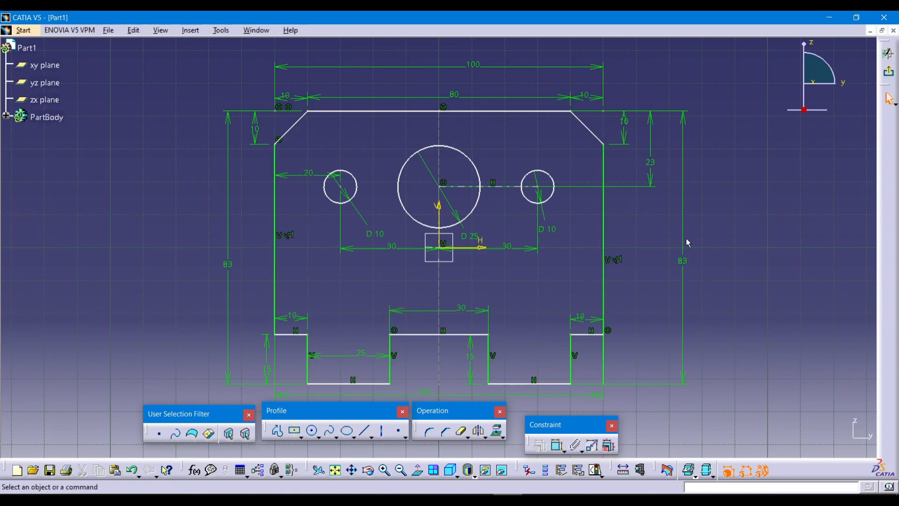
Compare the dimensioned sketch with the PDF drawing's views
left_click(479, 498)
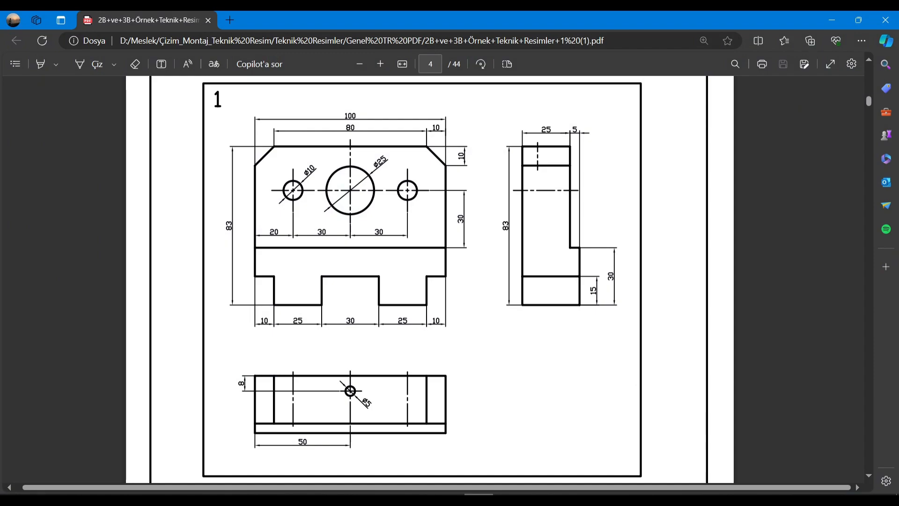
key("alt+Tab")
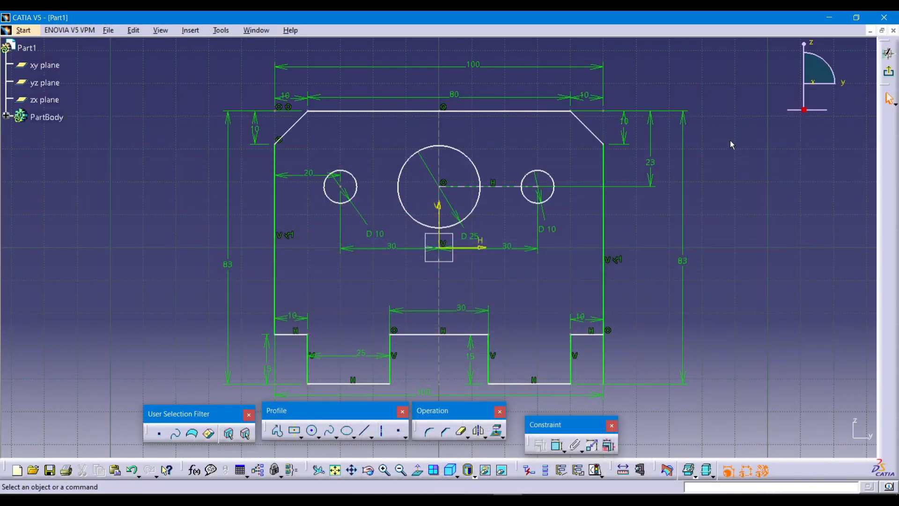
left_click(889, 71)
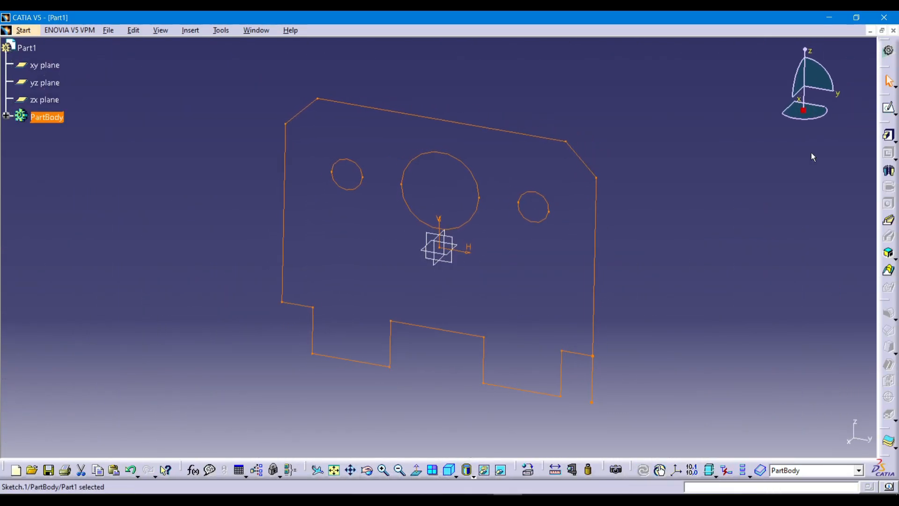
left_click(889, 135)
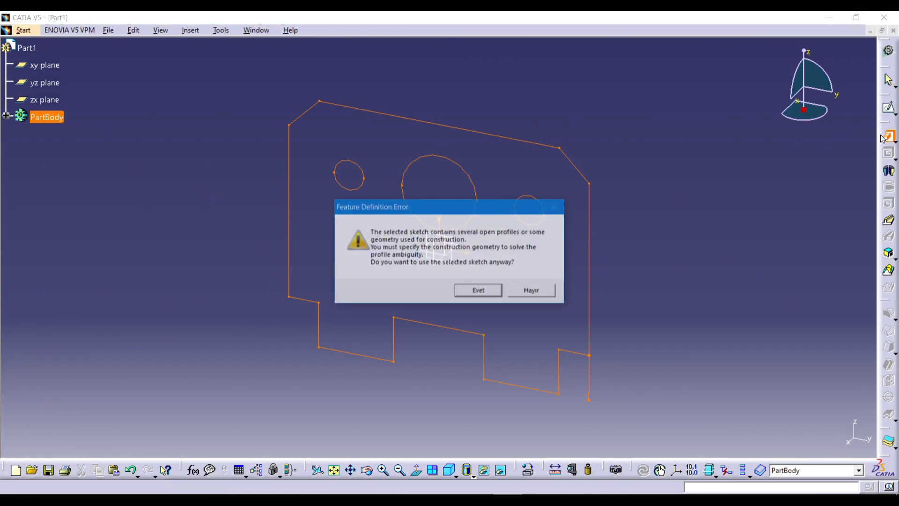
left_click(478, 289)
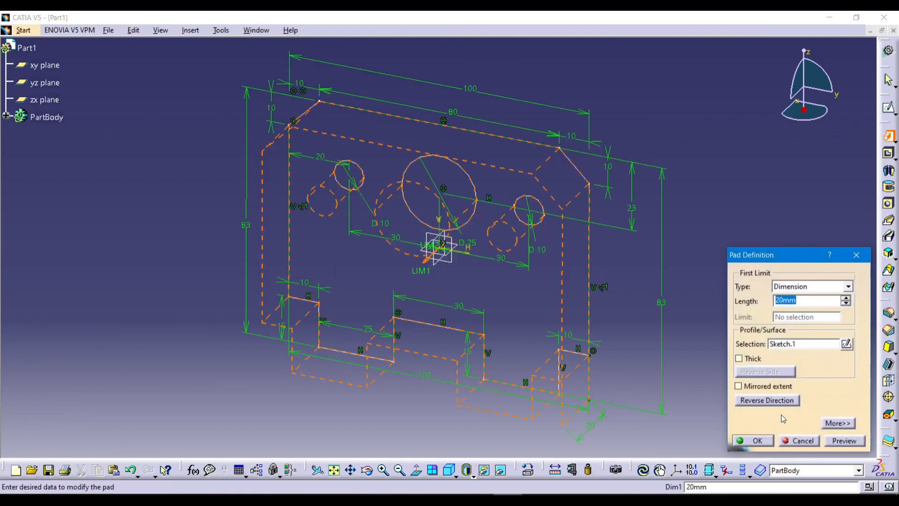
left_click(803, 442)
Reopen the profile sketch, trim the right edge's overhang below the notch, and pad the profile 30 mm
left_click(593, 378)
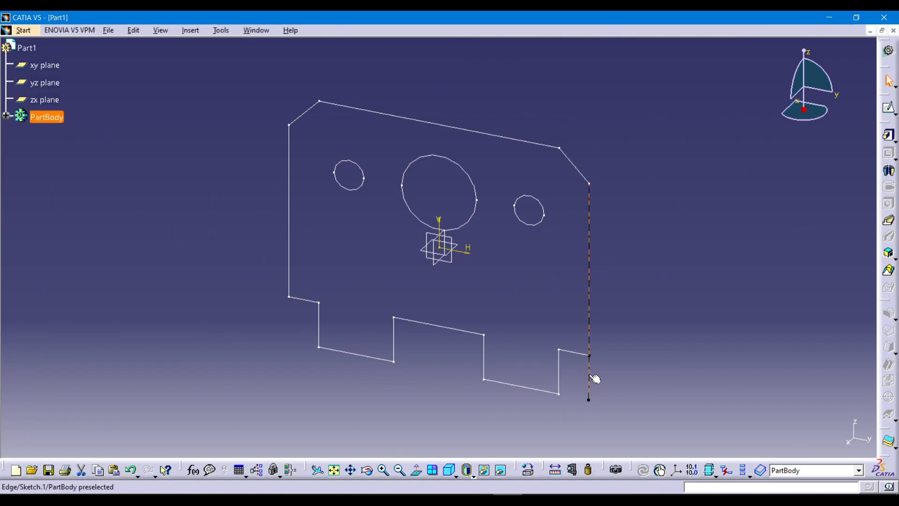
right_click(590, 374)
left_click(43, 153)
left_click(5, 116)
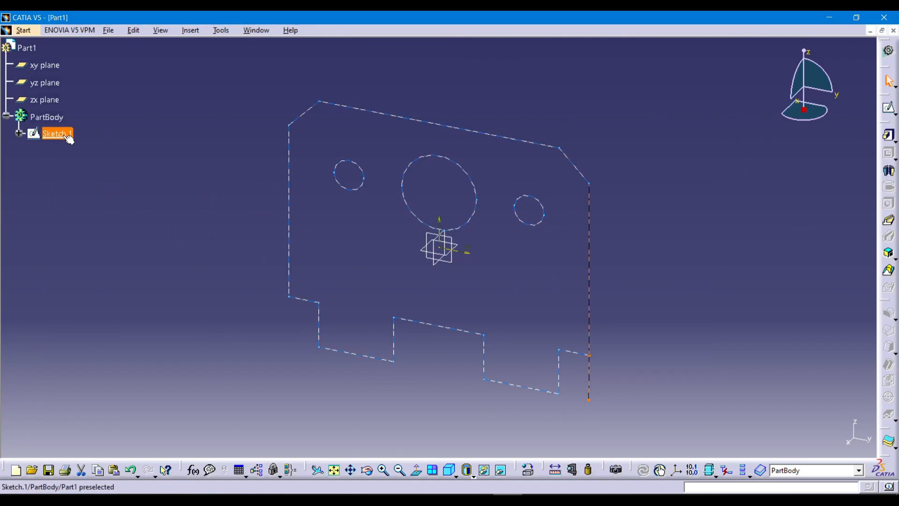
double_click(64, 135)
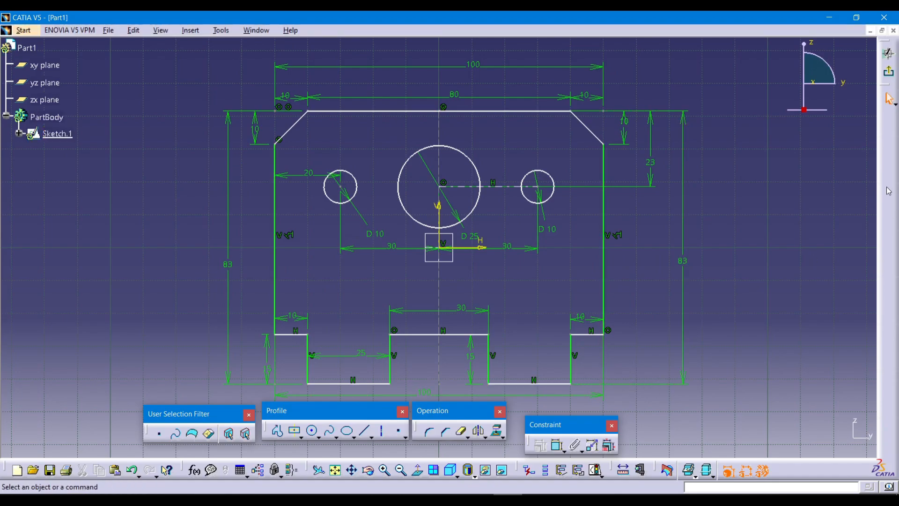
left_click(888, 73)
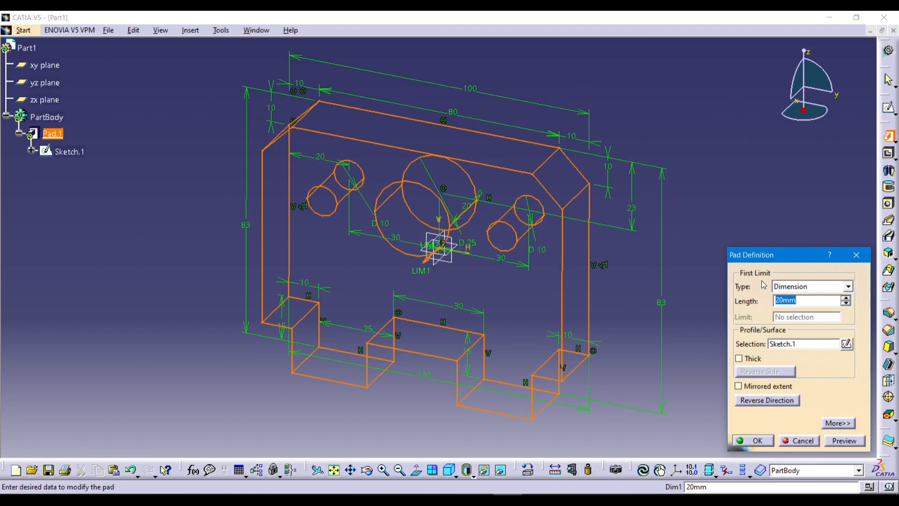
key("Return")
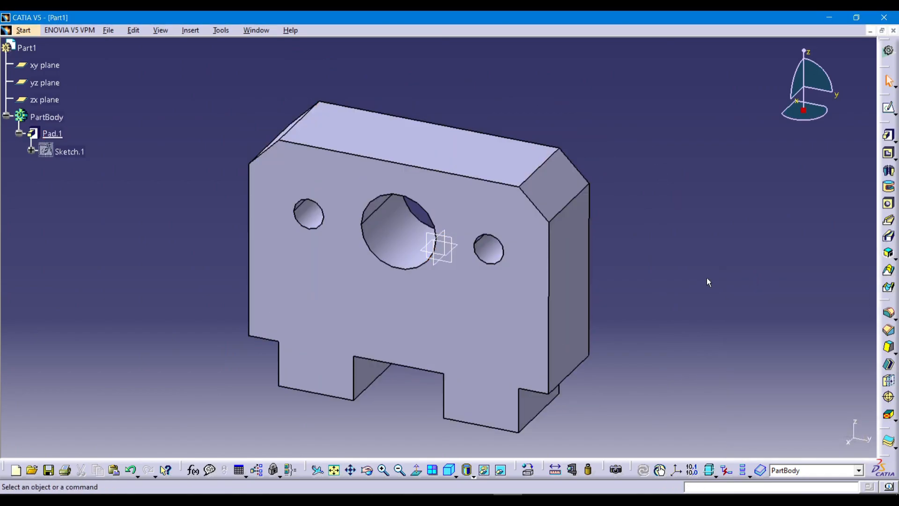
Check the PDF drawing's side view and start a new sketch on the block's right side face
left_click(479, 497)
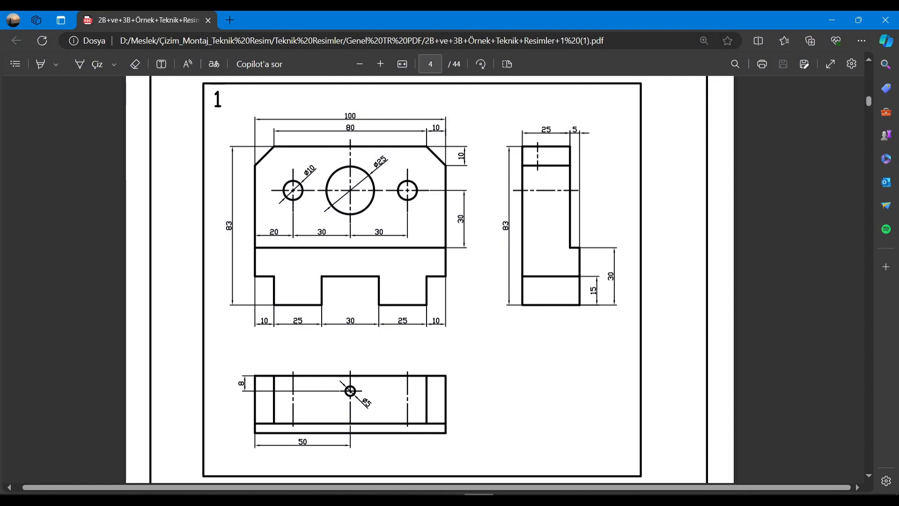
left_click(508, 497)
left_click(567, 303)
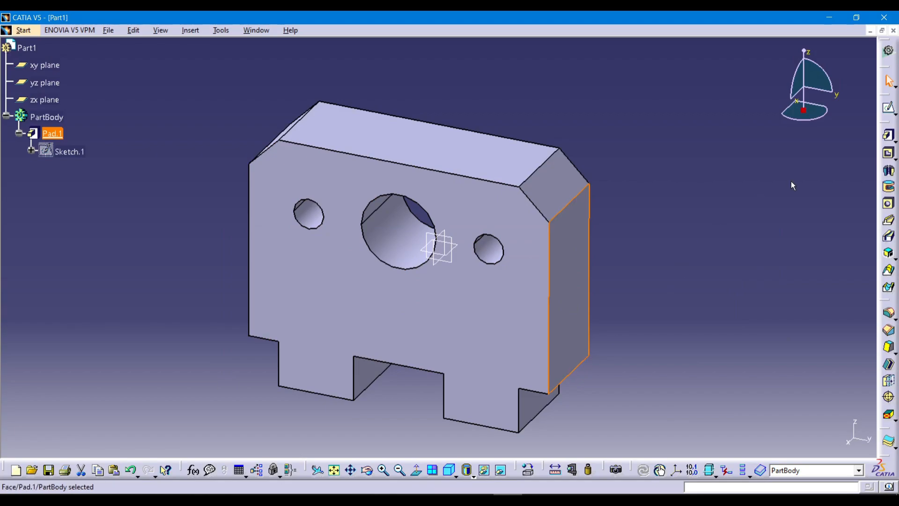
left_click(887, 109)
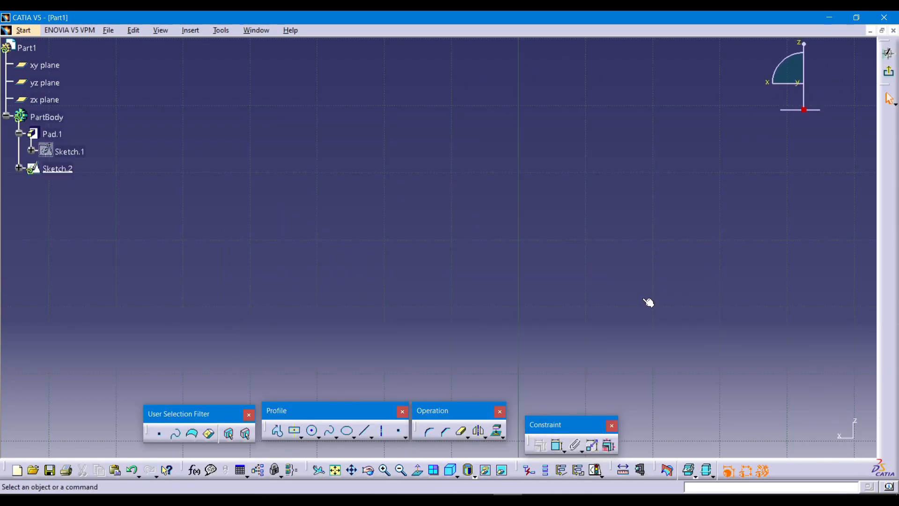
scroll(632, 317, "down", 1)
scroll(587, 349, "up", 2)
mouse_move(710, 338)
middle_mouse_down()
mouse_move(636, 319)
mouse_move(465, 185)
mouse_move(463, 205)
middle_mouse_up()
left_click(401, 470)
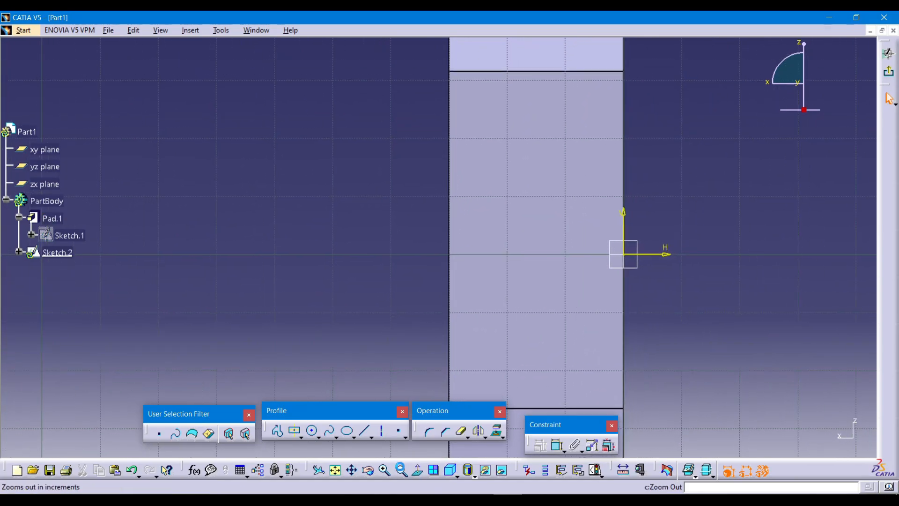
left_click(401, 470)
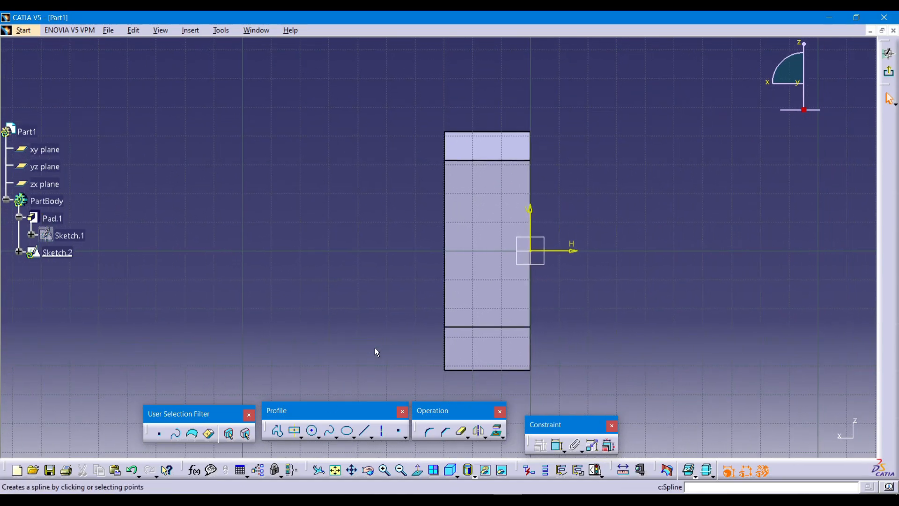
Sketch a tall rectangle about 10 mm wide along the front edge of the side face, starting near its upper corner
left_click(303, 437)
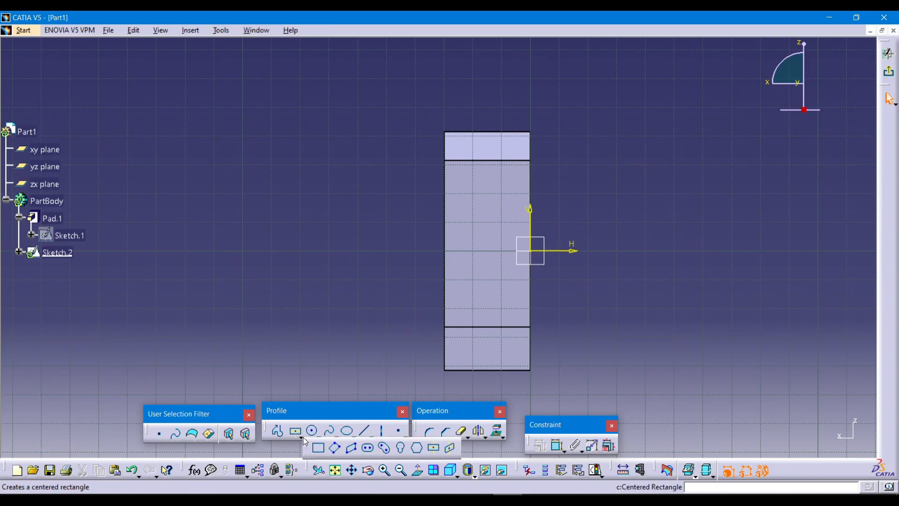
left_click(318, 448)
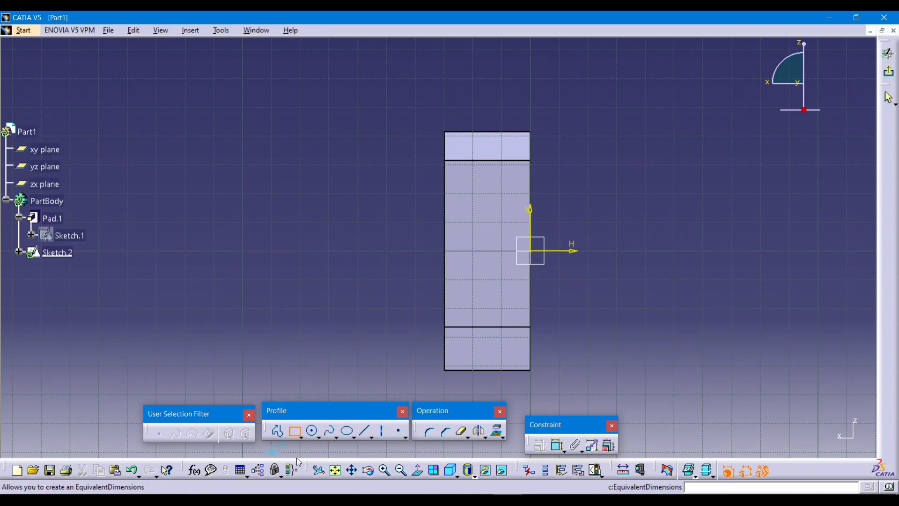
left_click(303, 438)
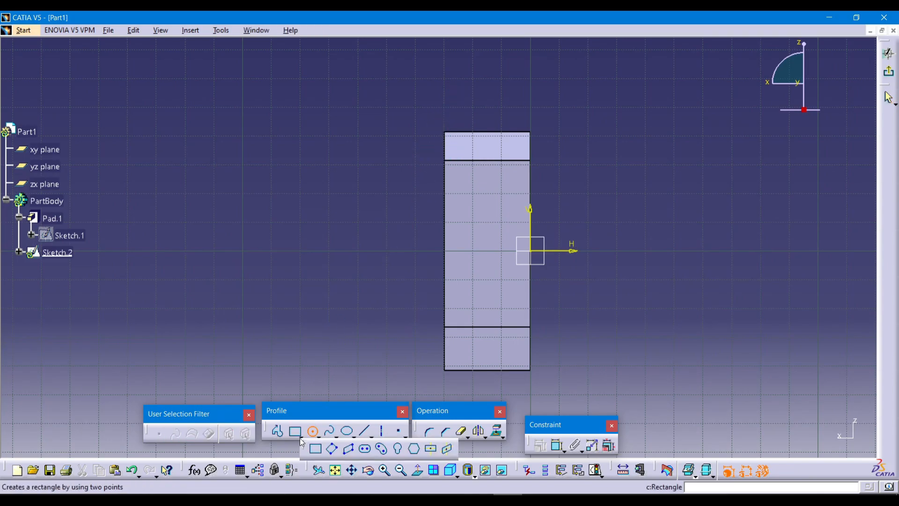
left_click(315, 449)
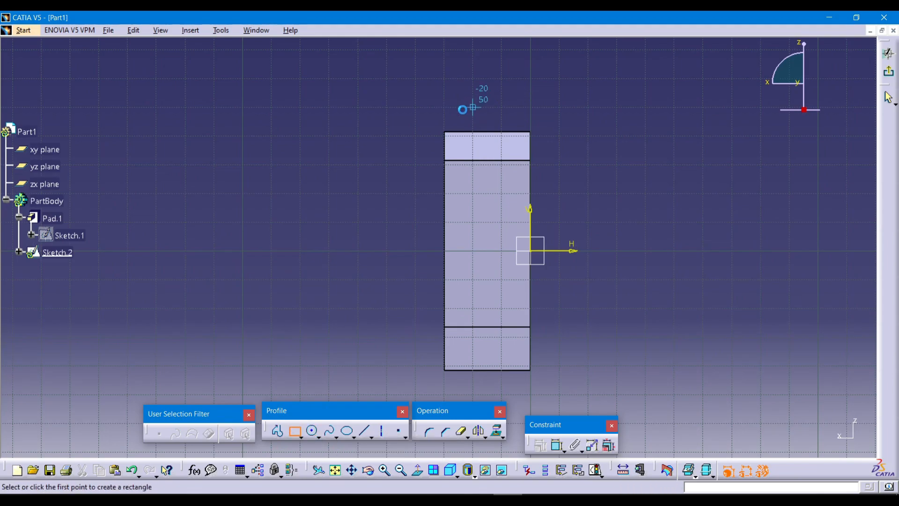
left_click(474, 309)
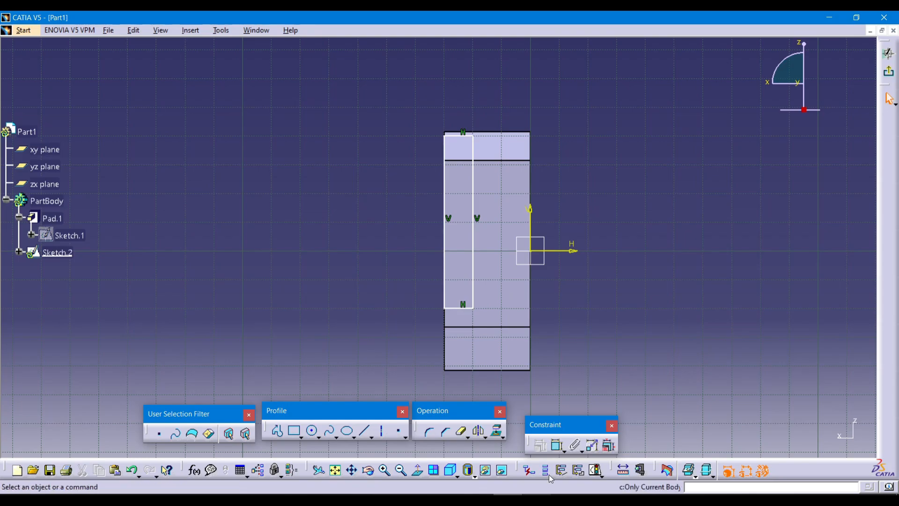
Dimension the rectangle's inner vertical edge from the sketch's vertical axis and set the distance to 25 mm, as in the PDF drawing
left_click(558, 445)
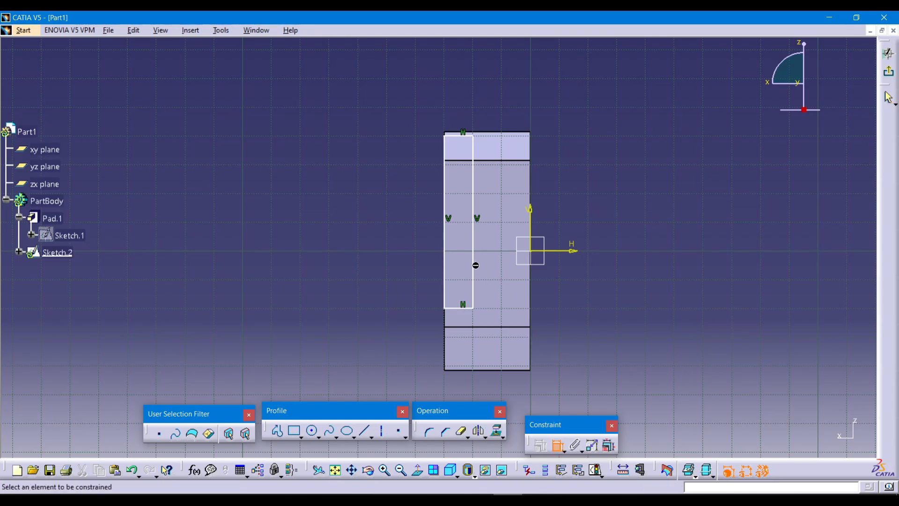
left_click(475, 264)
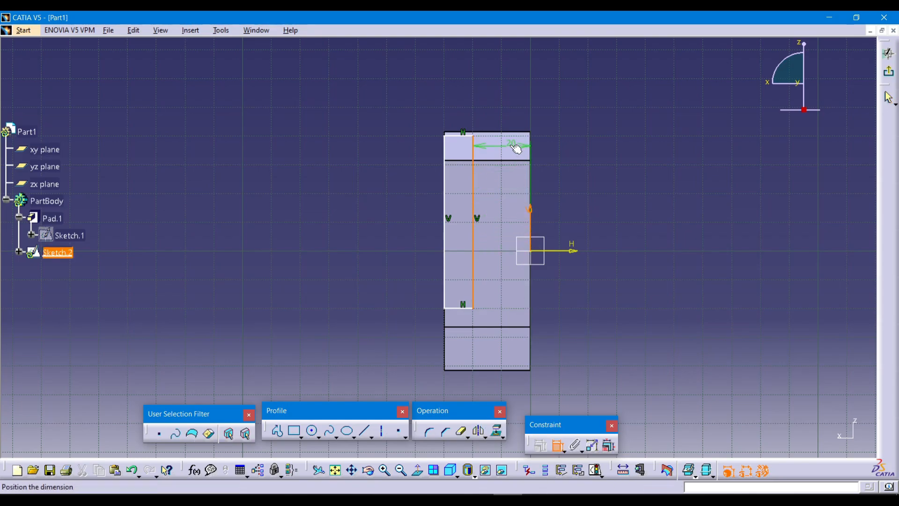
left_click(479, 494)
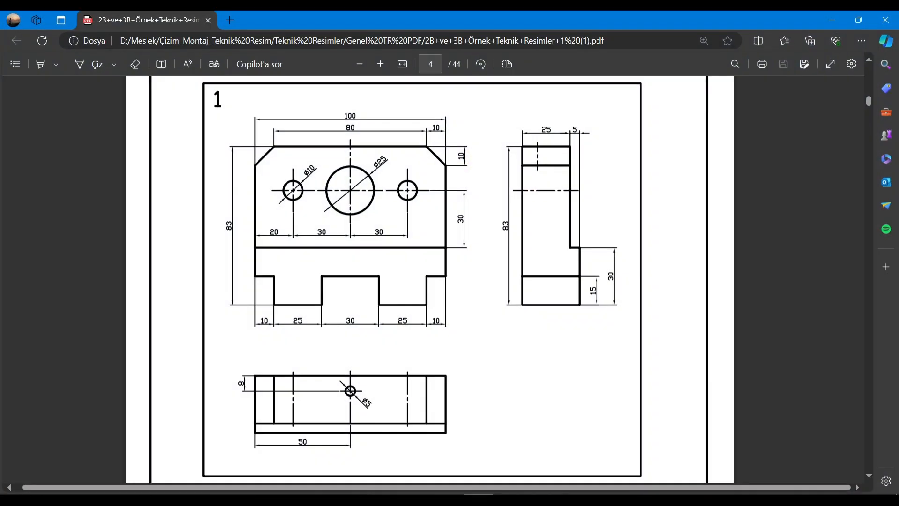
left_click(479, 494)
left_click(512, 119)
double_click(512, 119)
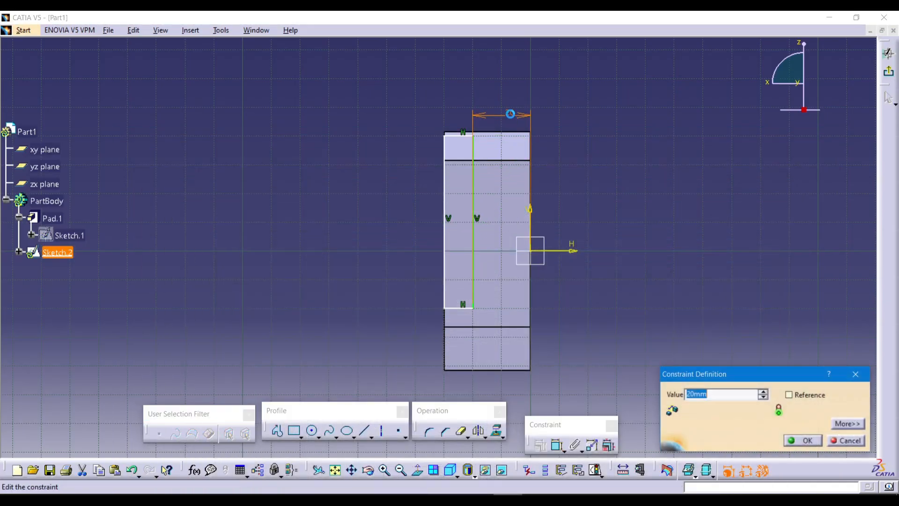
type("25")
key("Return")
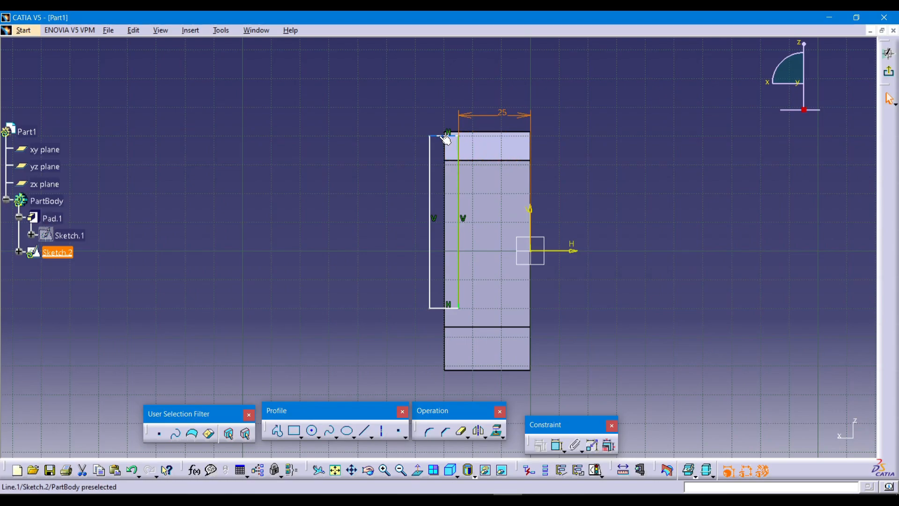
Dimension the rectangle's upper line and set the rectangle's width to 5 mm
left_click(540, 445)
left_click(440, 136)
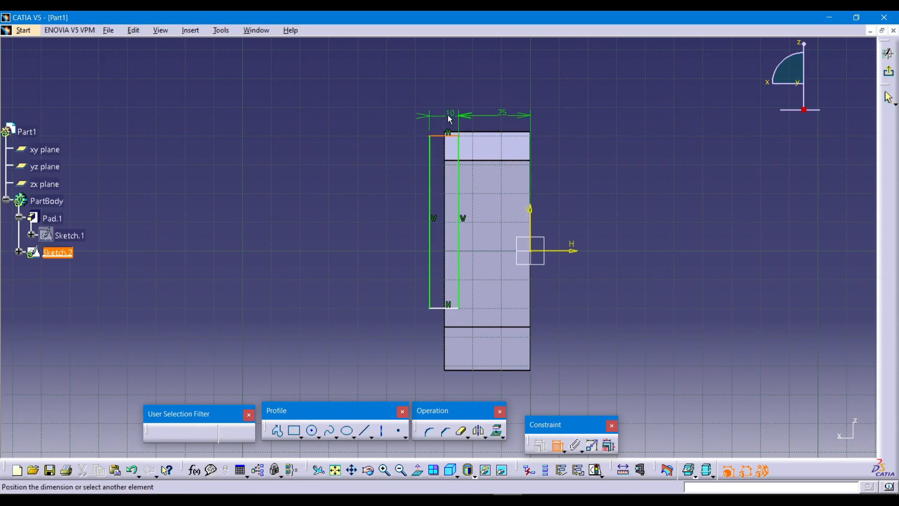
left_click(448, 116)
double_click(448, 116)
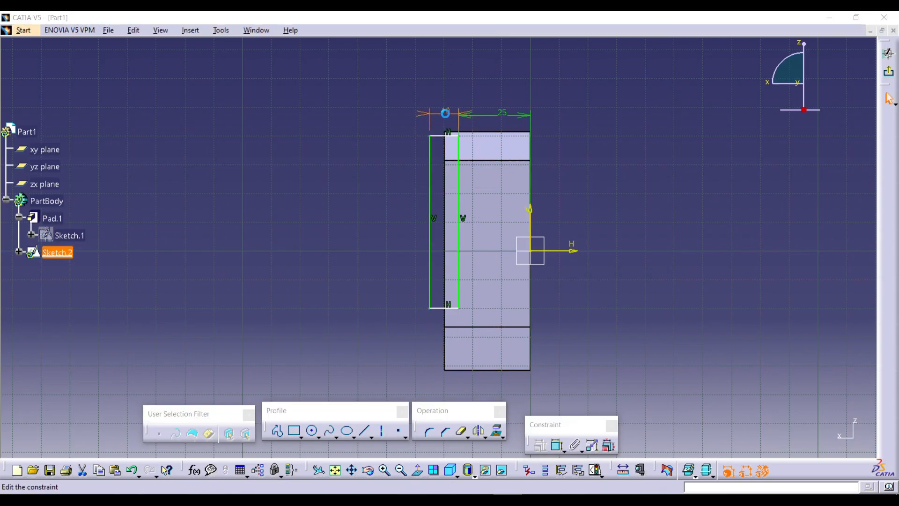
type("5")
key("Return")
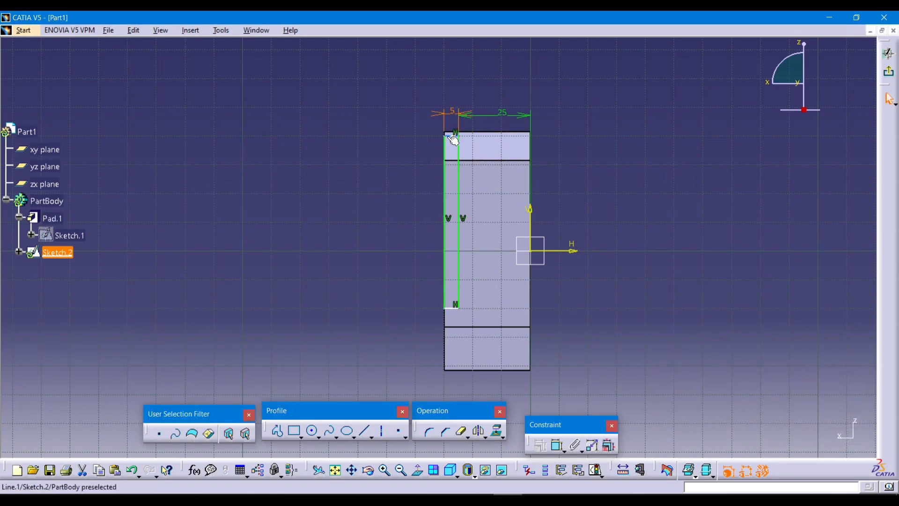
Dimension the rectangle's upper line from the block's top edge and set the offset to 0 mm
left_click(558, 445)
left_click(477, 133)
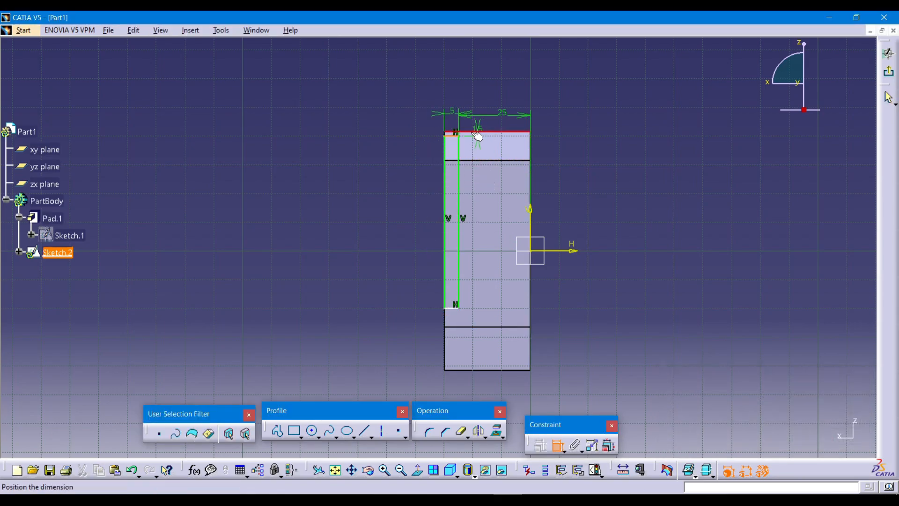
left_click(406, 139)
double_click(408, 139)
type("0")
key("Return")
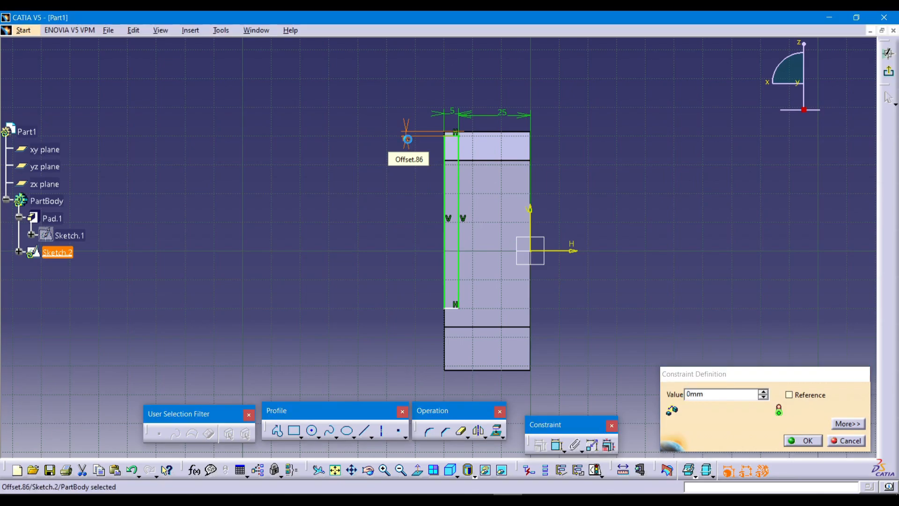
Dimension the rectangle's lower line from the block's bottom edge and set the distance to 30 mm
left_click(458, 305)
left_click(466, 373)
left_click(424, 346)
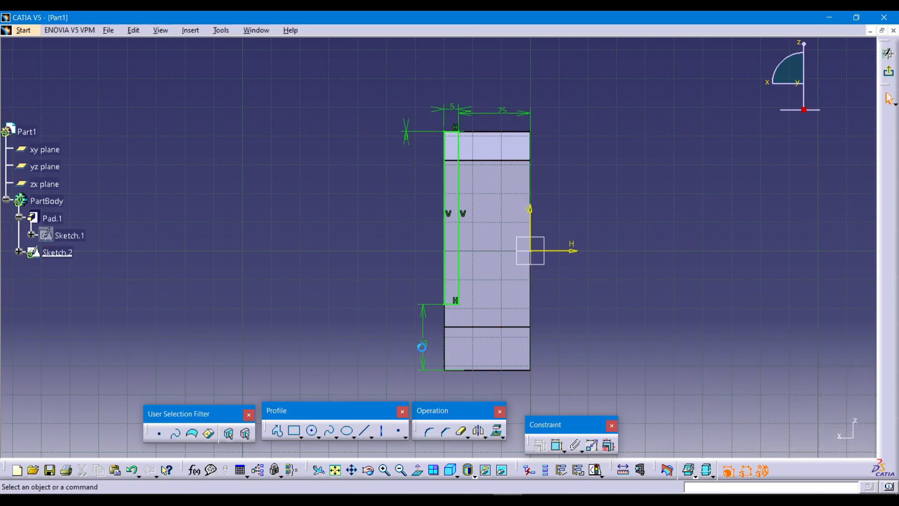
double_click(425, 346)
key("Return")
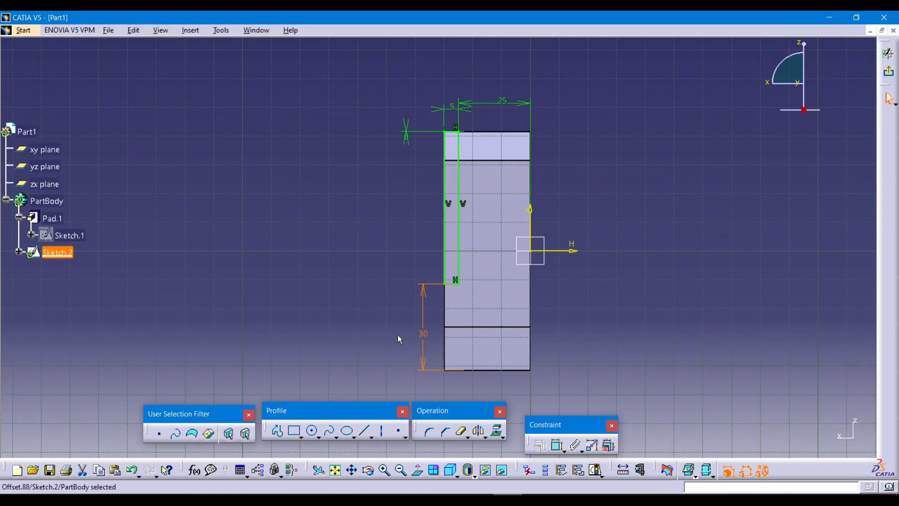
Cut the front step rectangle across the block with a 100 mm deep pocket, after checking the PDF drawing
left_click(888, 72)
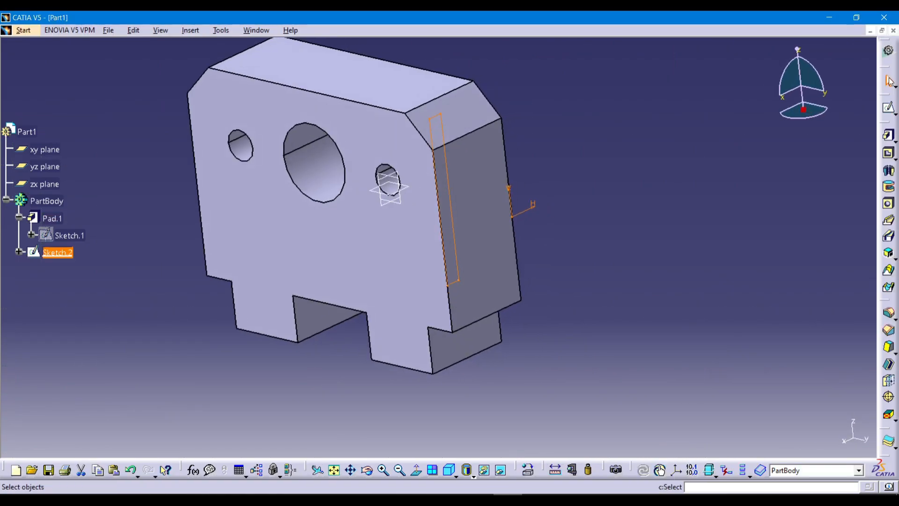
left_click(890, 154)
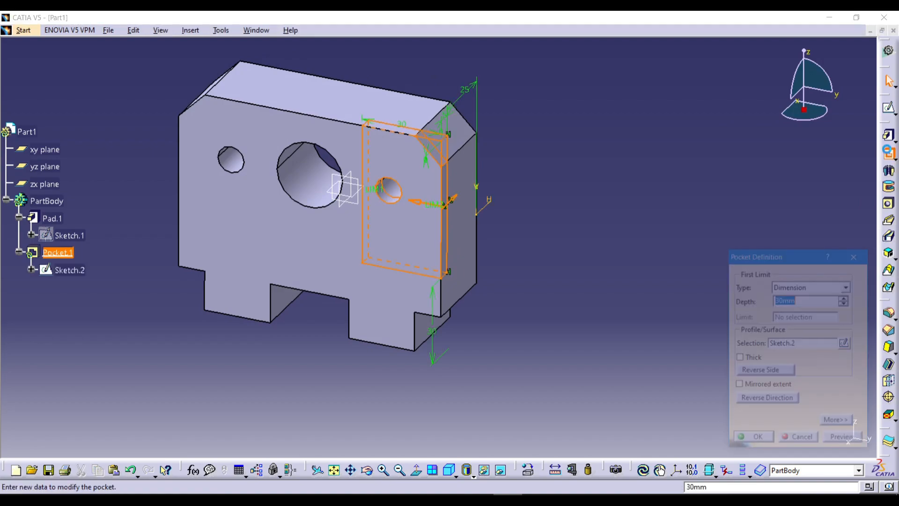
left_click(419, 209)
left_click(476, 214)
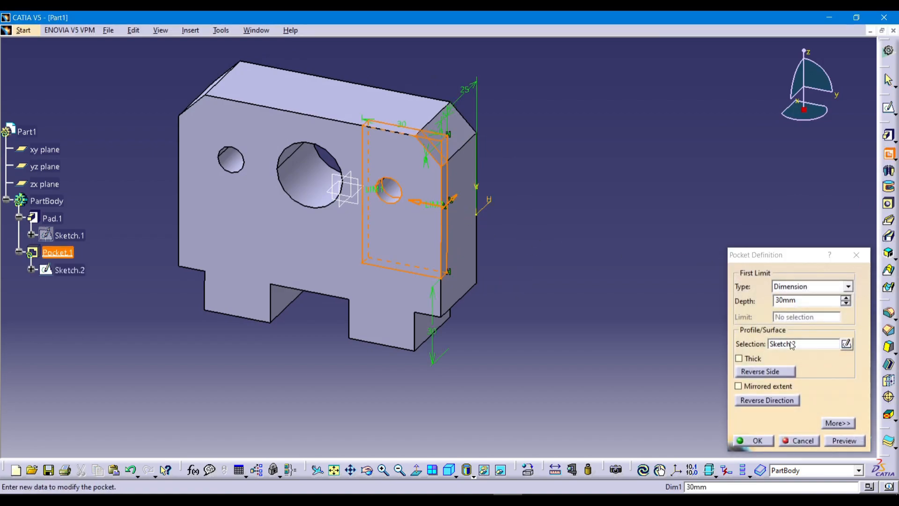
key("alt+Tab")
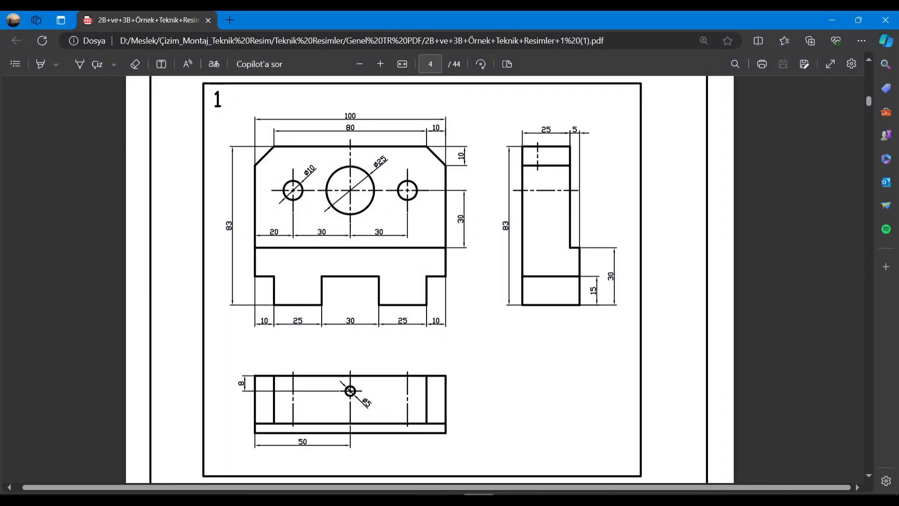
key("alt+Tab")
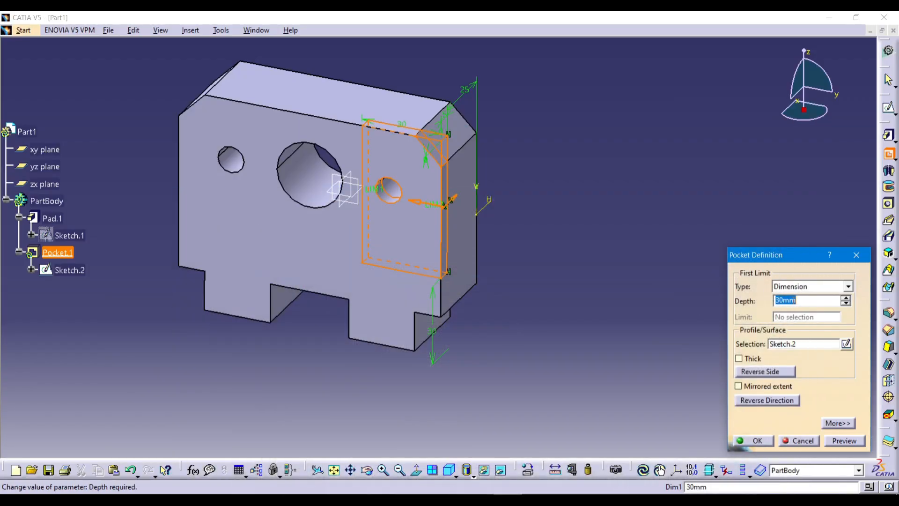
key("Return")
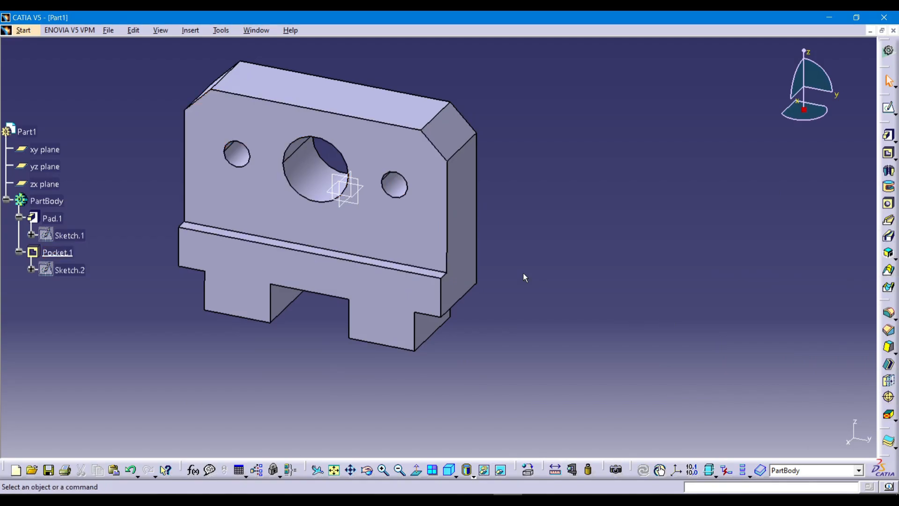
Start a sketch on the block's top face and draw a circle about 20 mm in diameter centred on the horizontal axis
middle_click_drag(485, 411, 524, 434)
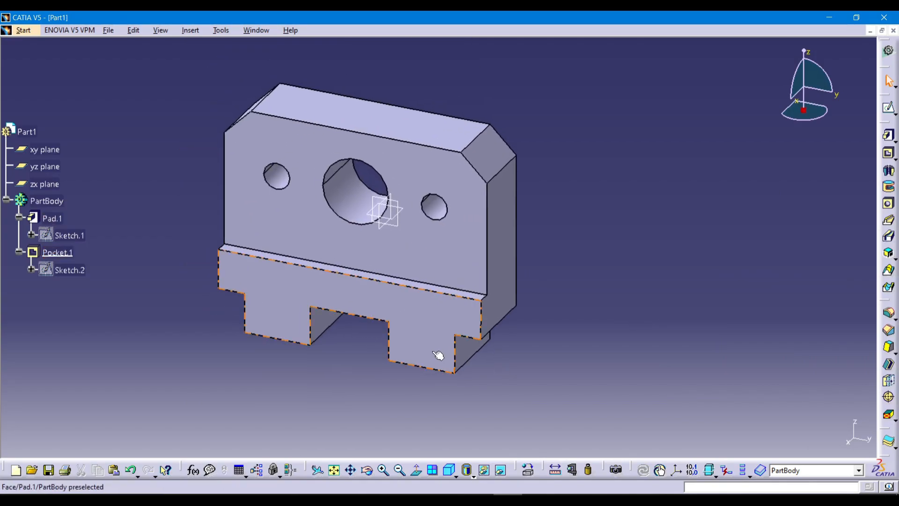
middle_click_drag(438, 353, 403, 156)
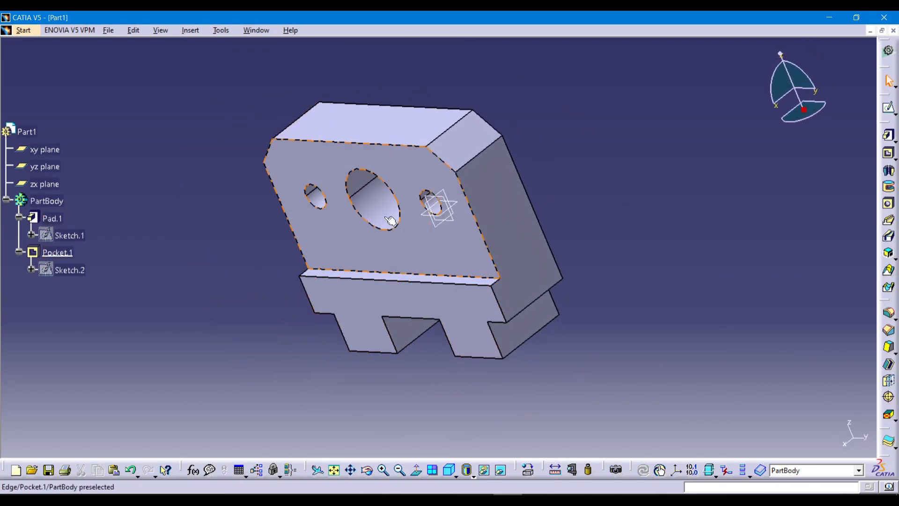
left_click(395, 130)
left_click(889, 107)
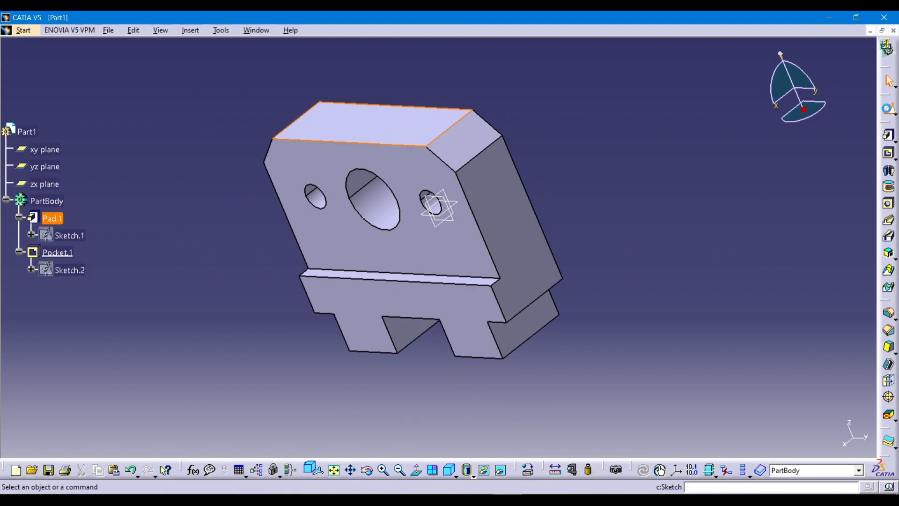
left_click(397, 474)
middle_click_drag(407, 247, 490, 107)
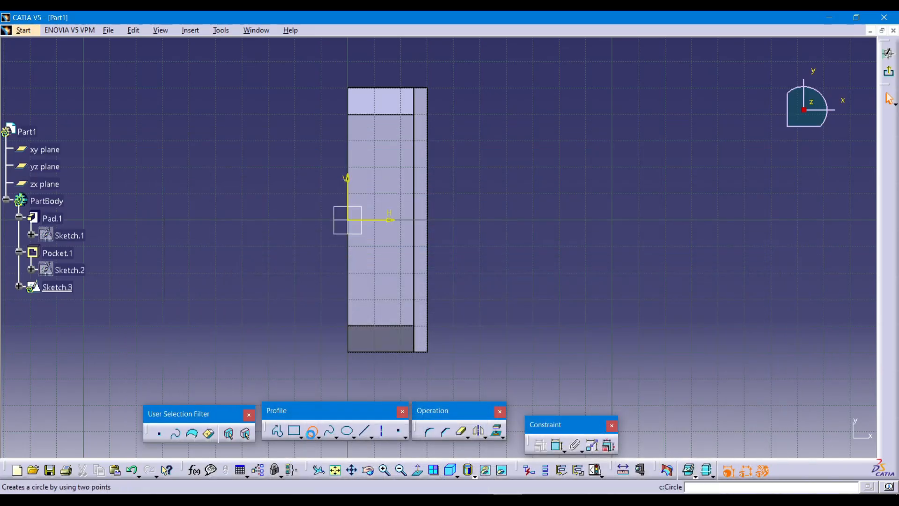
left_click(313, 431)
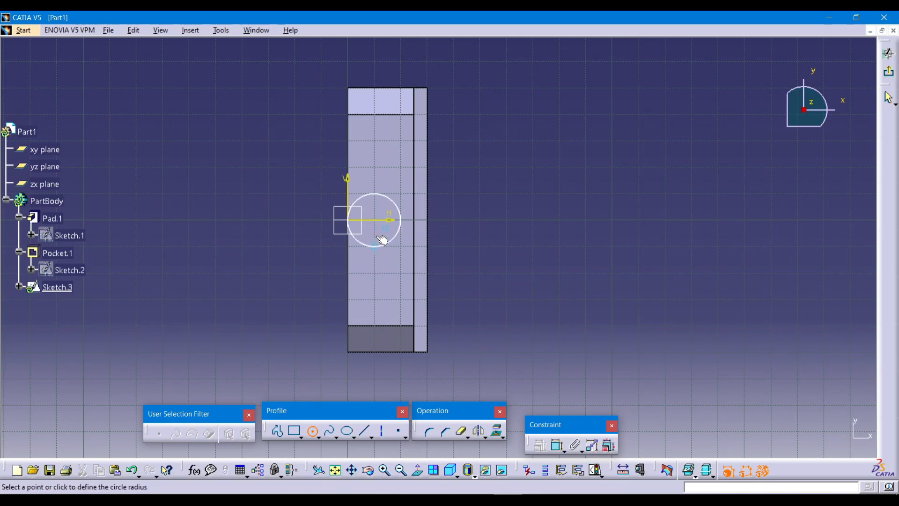
left_click(381, 239)
Dimension the circle on the top face and set its diameter to 5 mm
left_click(554, 447)
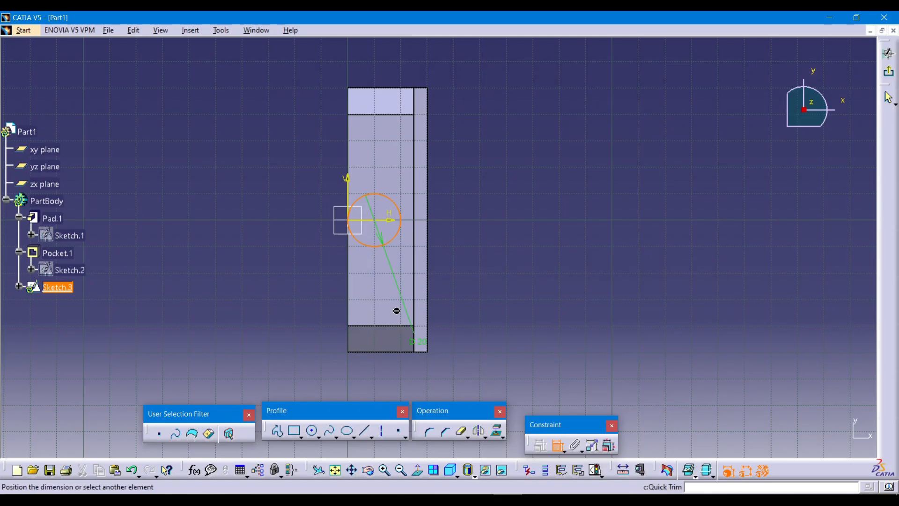
left_click(399, 299)
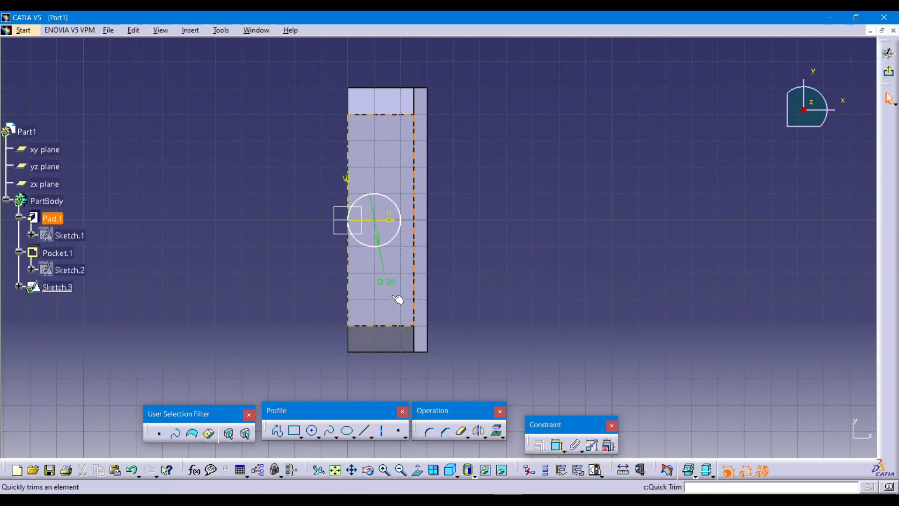
double_click(389, 285)
type("5")
key("Return")
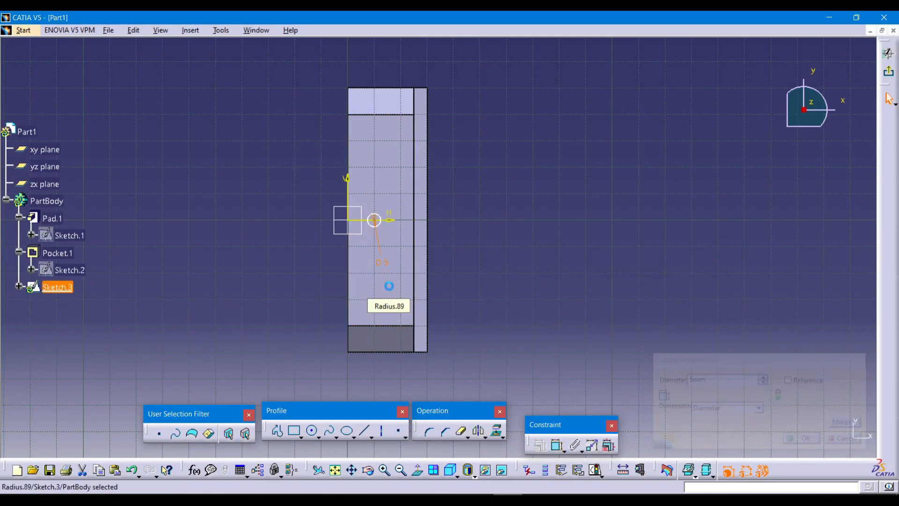
left_click(421, 309)
Dimension the circle's centre 50 mm from the block's end edge, checking the distance against the PDF drawing
left_click(554, 444)
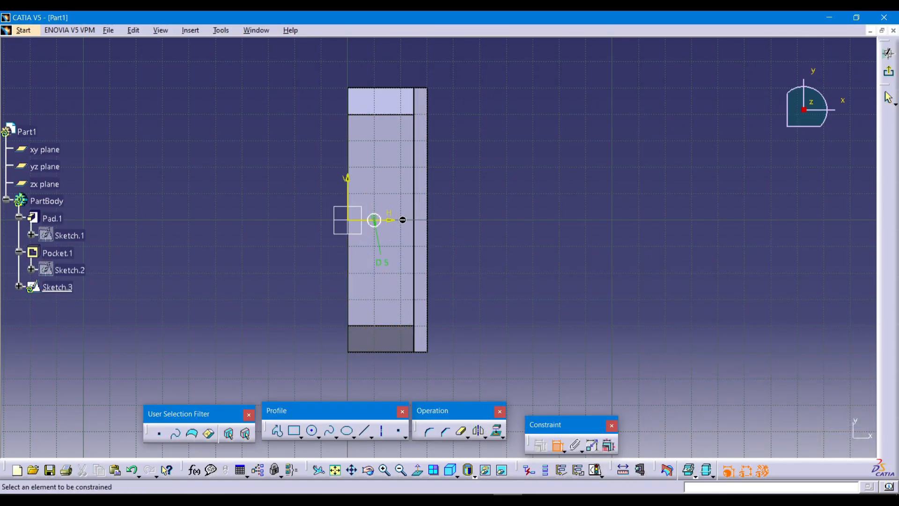
left_click(374, 87)
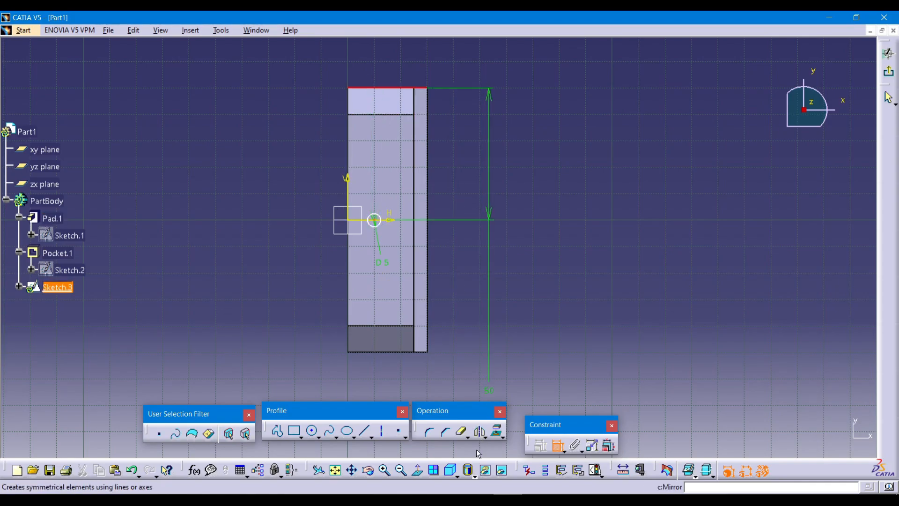
left_click(479, 494)
left_click(508, 495)
double_click(320, 138)
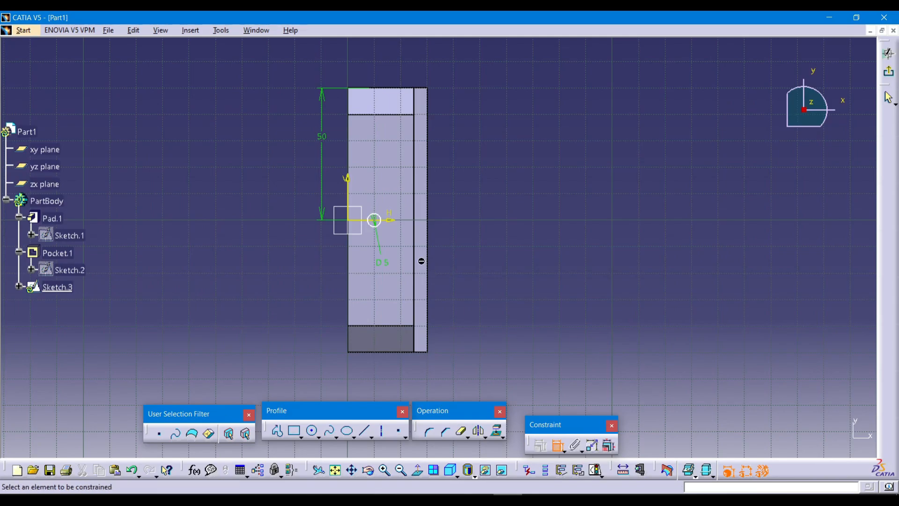
Dimension the circle's centre from the block's back edge and set the offset to 8 mm, as in the PDF drawing
left_click(376, 226)
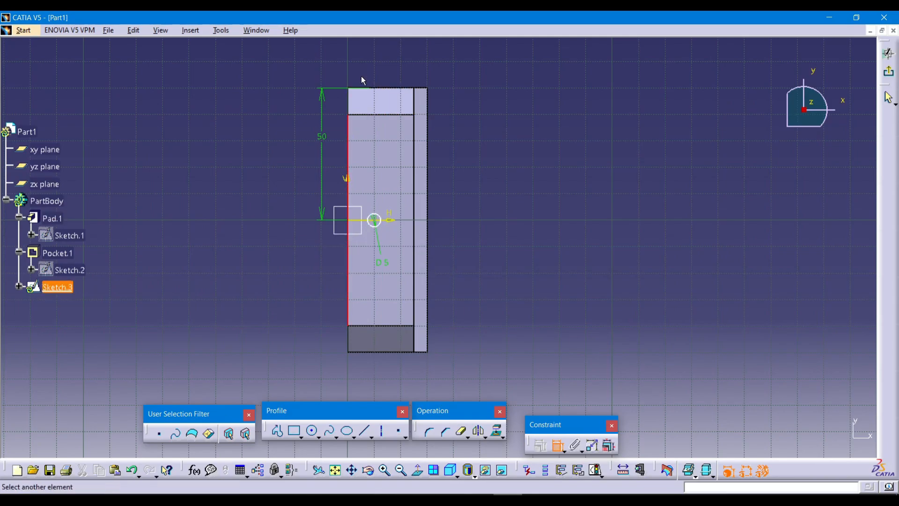
left_click(534, 497)
left_click(507, 498)
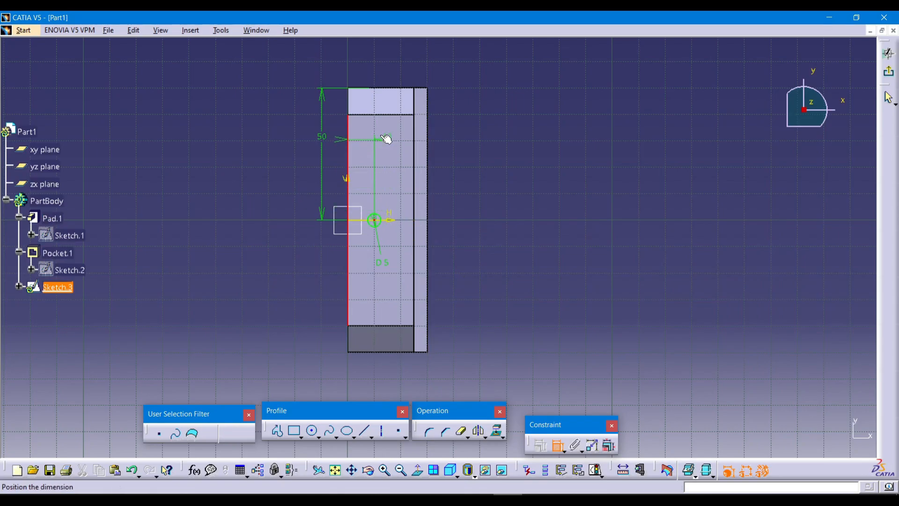
left_click(365, 72)
double_click(365, 73)
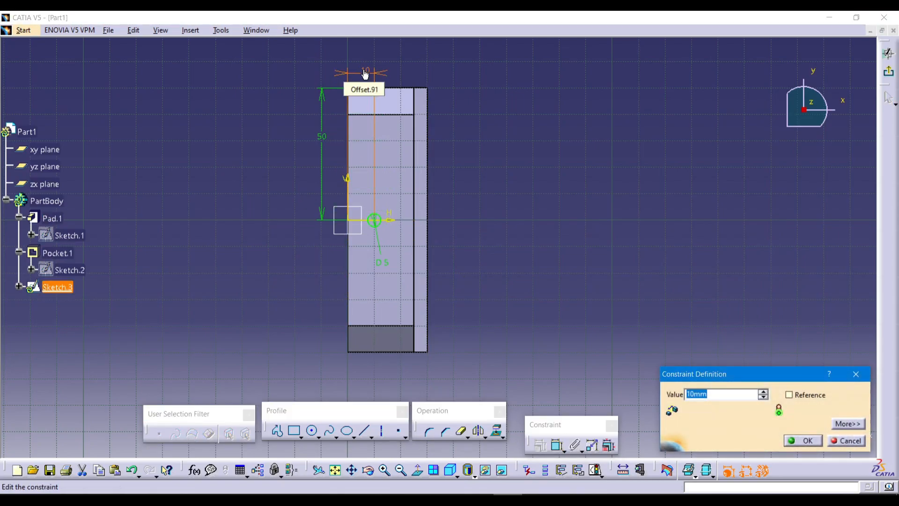
key("Return")
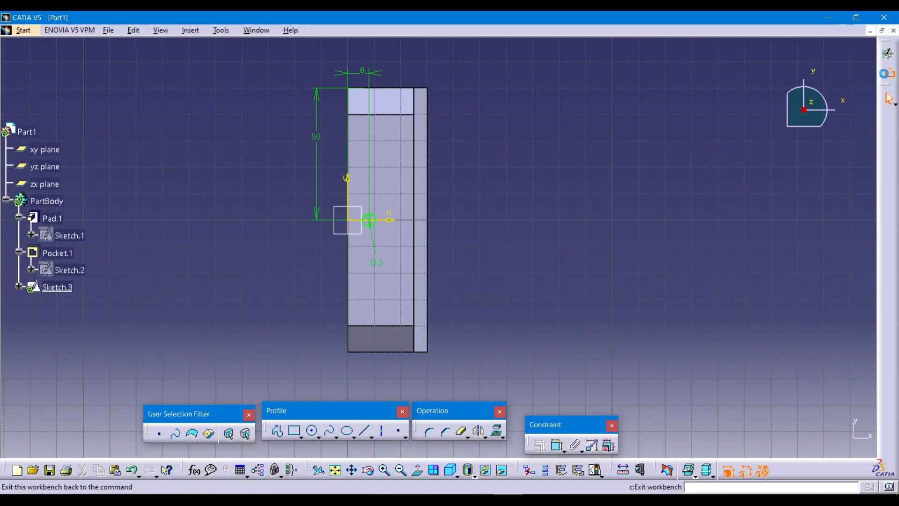
Leave the sketch and cut the 5 mm circle down from the top face as a 100 mm deep pocket
left_click(888, 53)
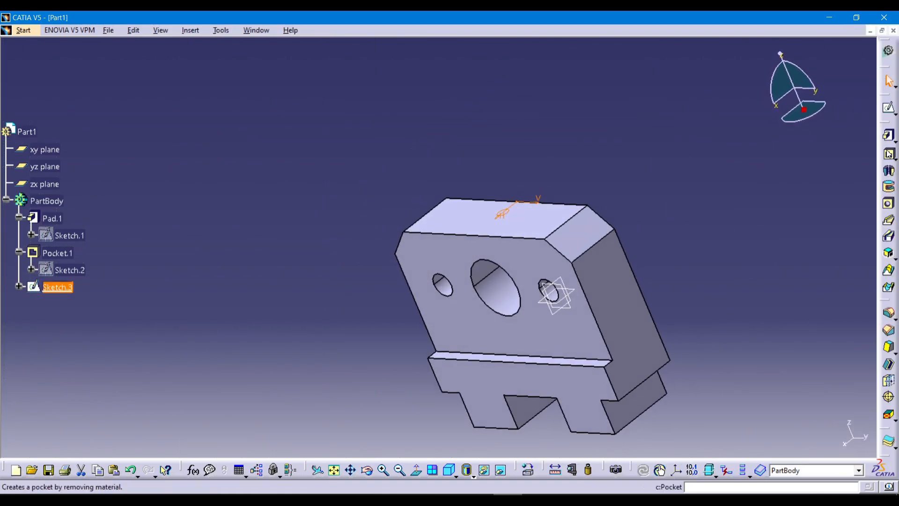
left_click(888, 156)
right_click(557, 320)
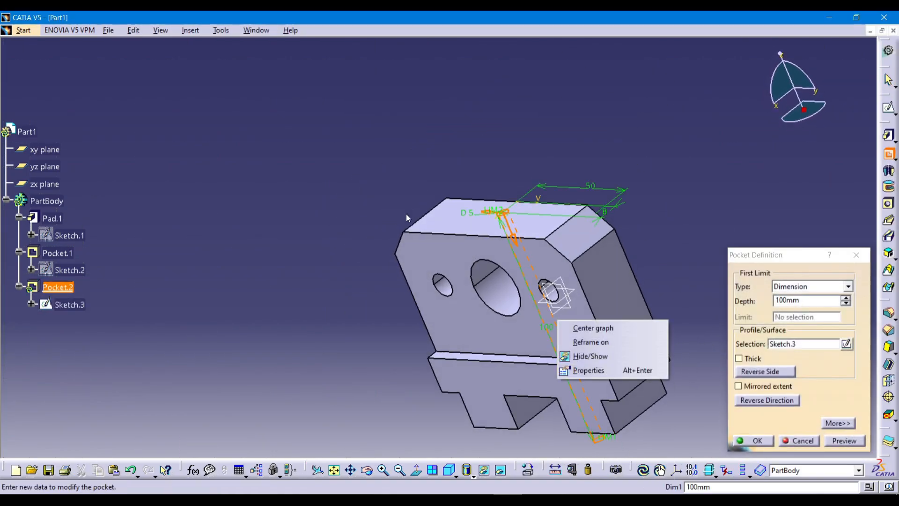
left_click(314, 296)
middle_click_drag(315, 295, 294, 177)
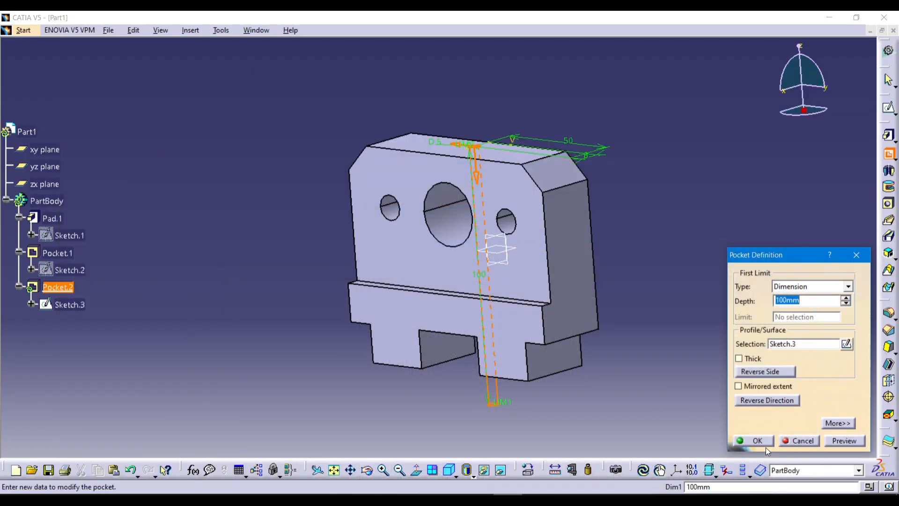
left_click(764, 442)
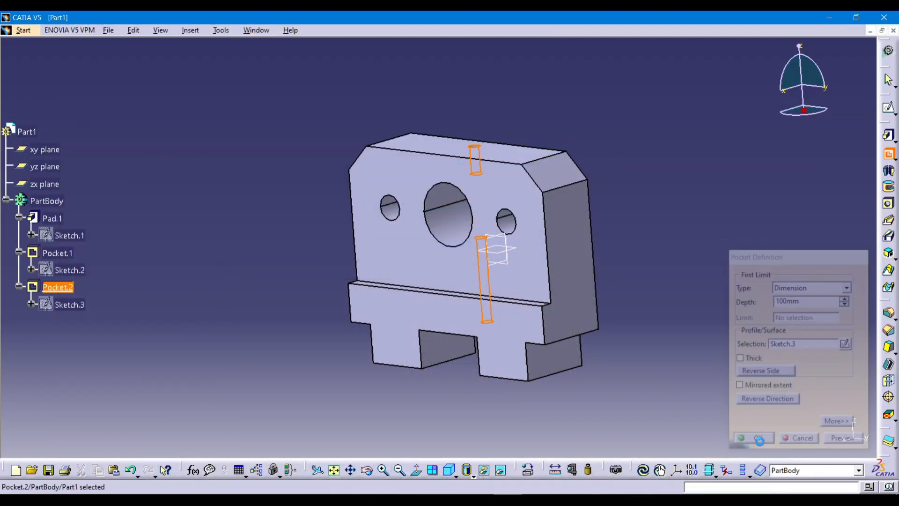
Inspect the vertical 5 mm hole against the PDF drawing and set its pocket depth to 10 mm
middle_click_drag(597, 243, 572, 117)
right_click(537, 188)
left_click(274, 204)
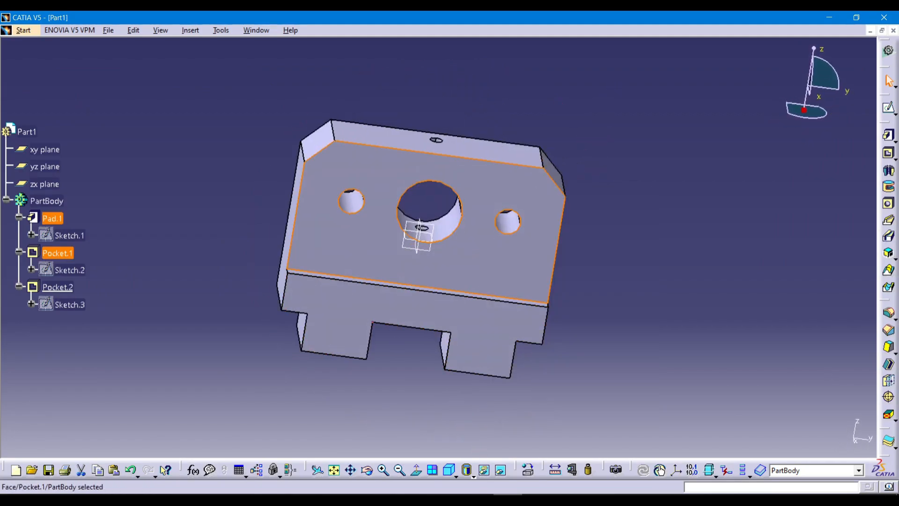
key("alt+Tab")
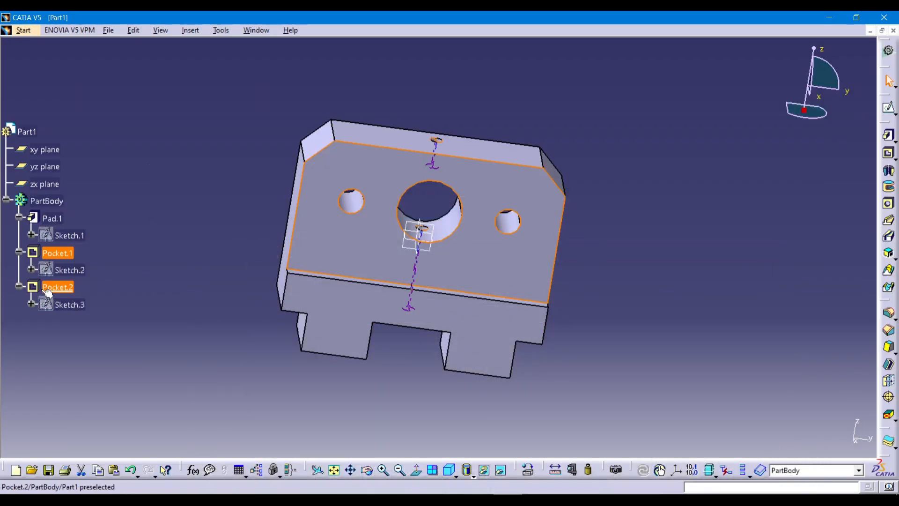
double_click(55, 287)
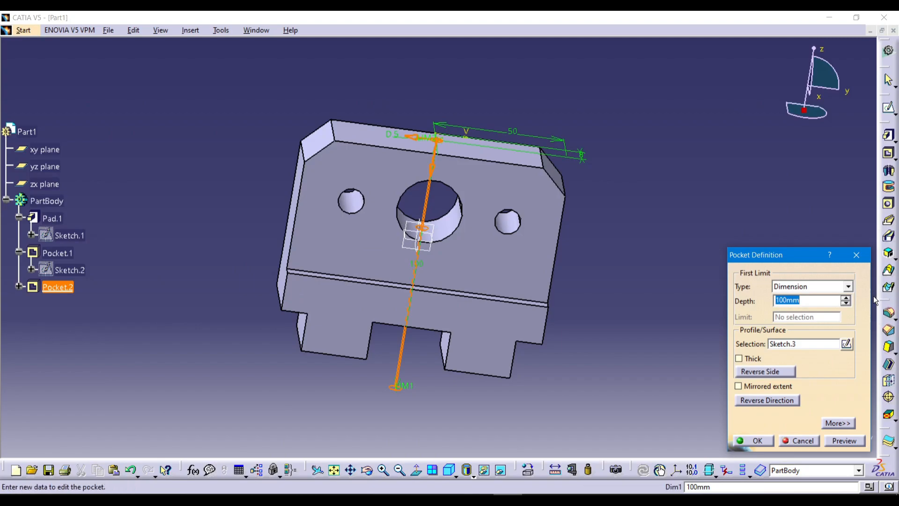
key("Return")
middle_click_drag(606, 245, 638, 289)
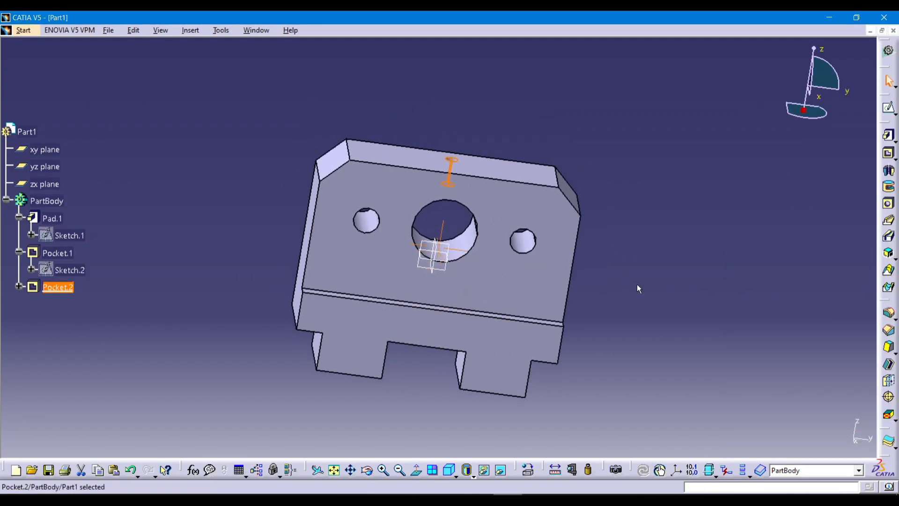
Set the depth of the 5 mm hole's pocket in the top face to 20 mm
double_click(59, 286)
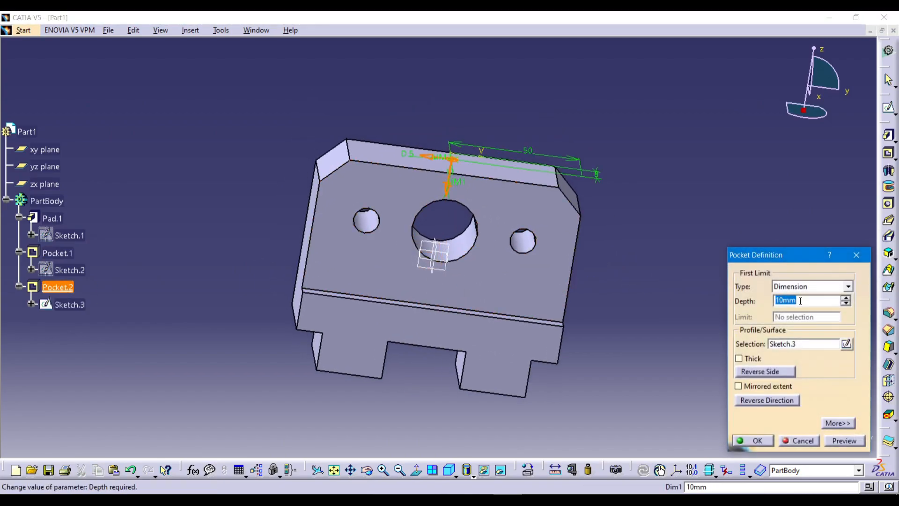
type("20")
key("Return")
middle_click_drag(710, 276, 687, 275)
double_click(58, 287)
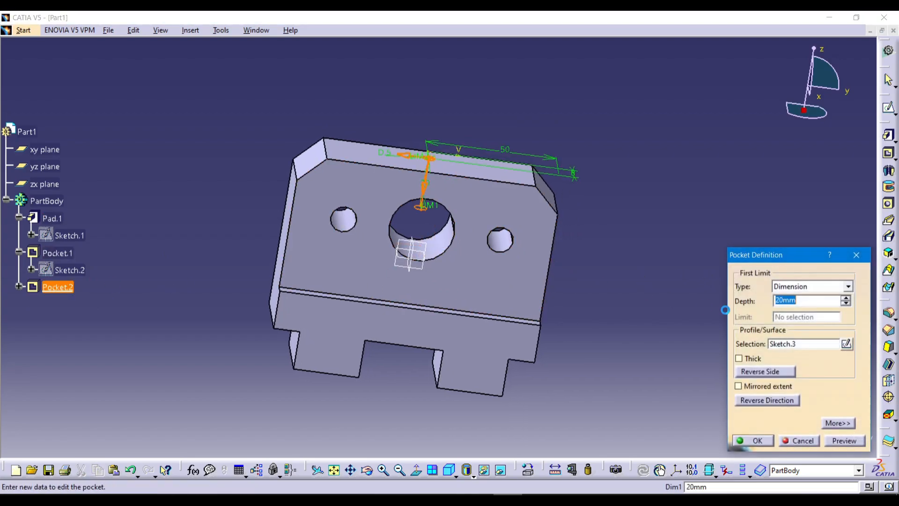
left_click(751, 440)
Collapse the PartBody branch in the tree and hide the xy, yz and zx planes
middle_click_drag(623, 205, 513, 202)
left_click(5, 199)
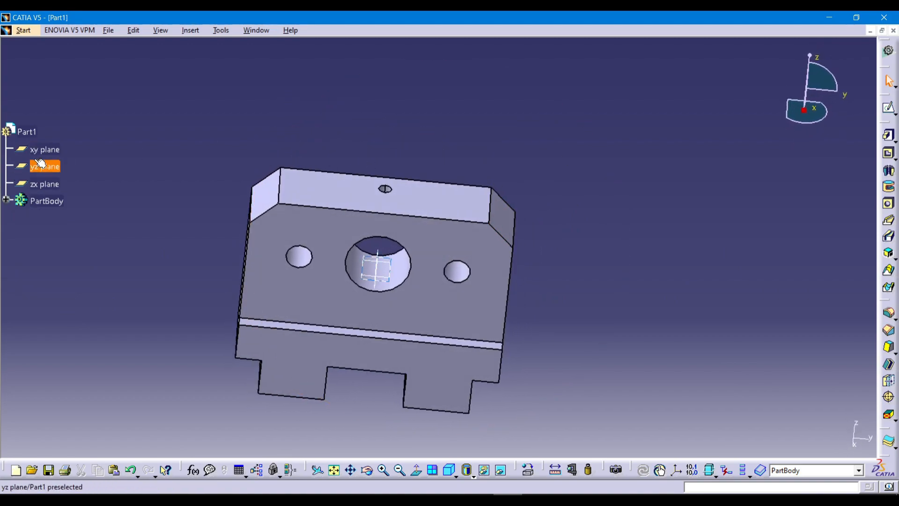
left_click(41, 150)
right_click(40, 185)
left_click(74, 222)
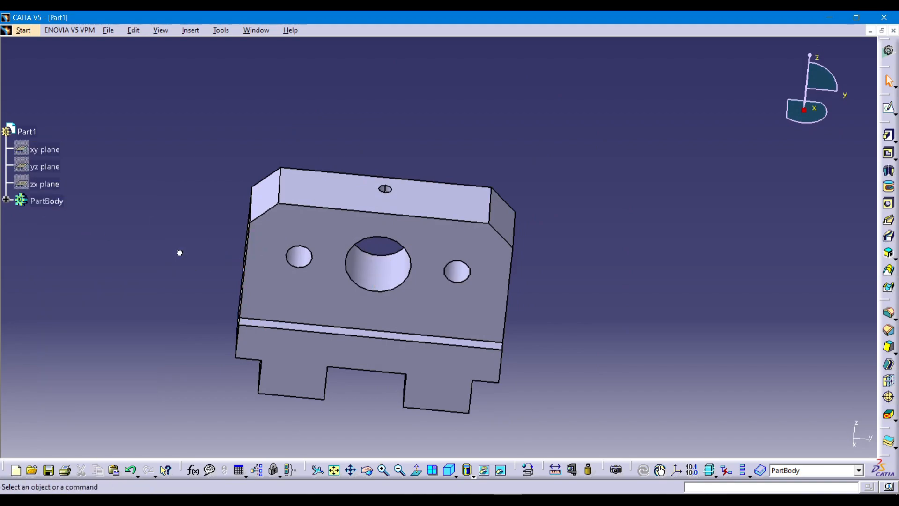
Show the finished block in the standard isometric view
middle_click_drag(179, 253, 638, 318)
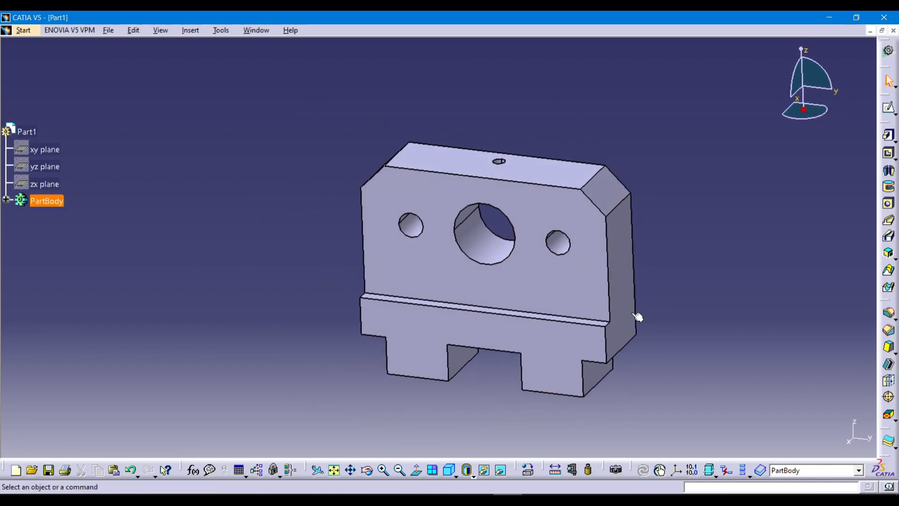
left_click(456, 474)
left_click(448, 471)
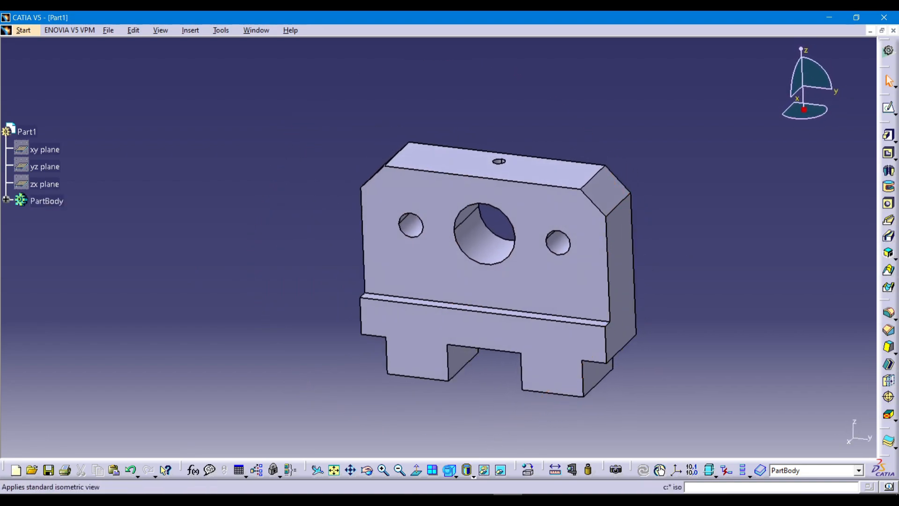
middle_click_drag(476, 395, 552, 358)
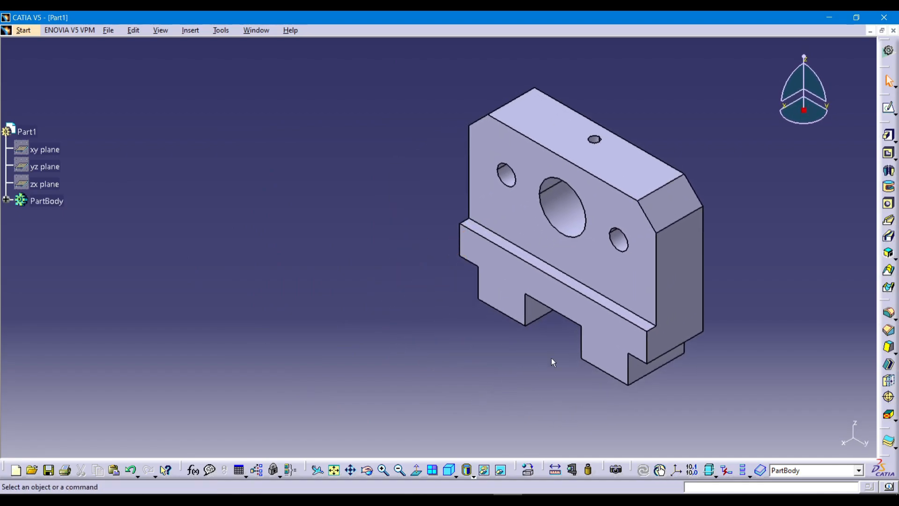
Switch to the PDF drawing, reduce its window and place it beside the block model in CATIA for comparison
left_click(479, 498)
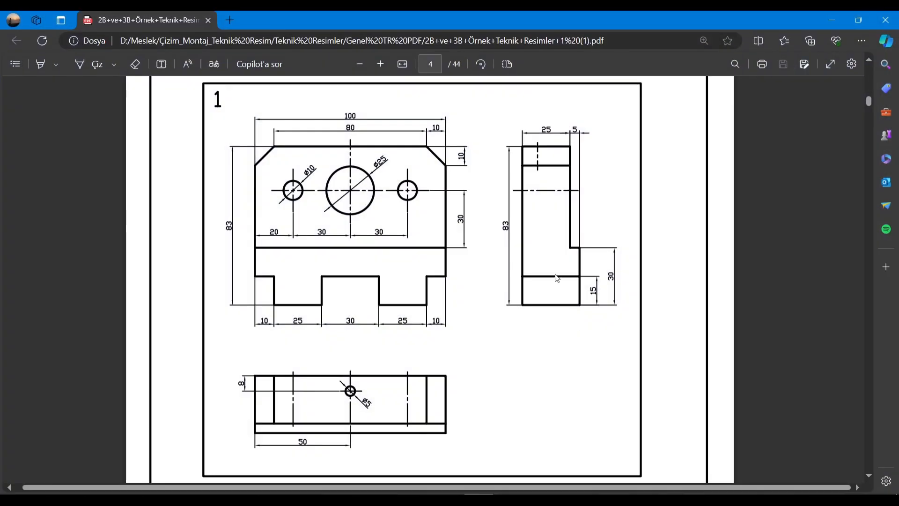
double_click(777, 16)
mouse_move(419, 118)
left_mouse_down()
mouse_move(787, 119)
mouse_move(774, 118)
left_mouse_up()
left_click_drag(615, 24, 309, 20)
left_click(625, 403)
middle_click_drag(625, 403, 751, 408)
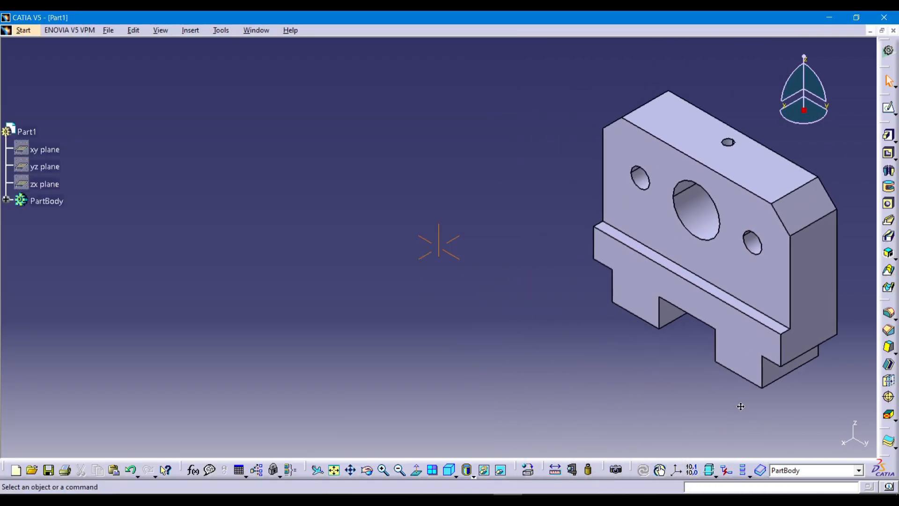
key("alt+Tab")
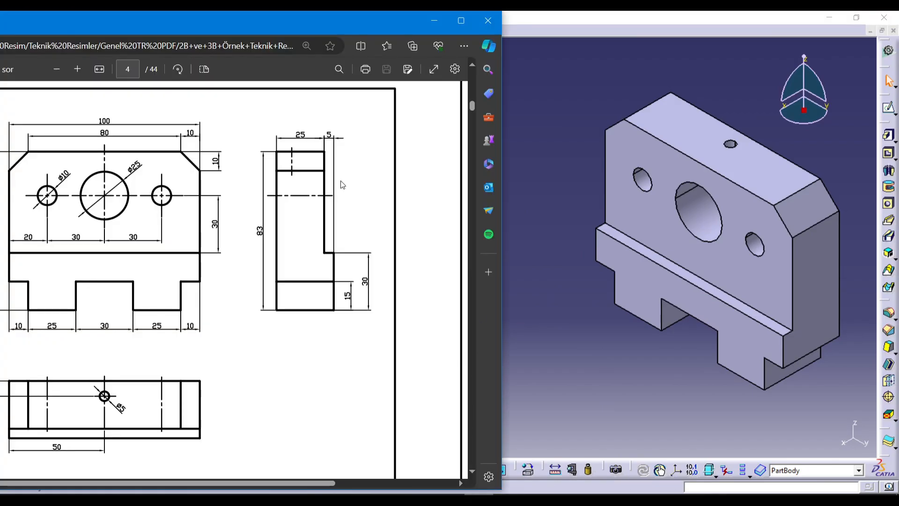
left_click_drag(308, 24, 372, 20)
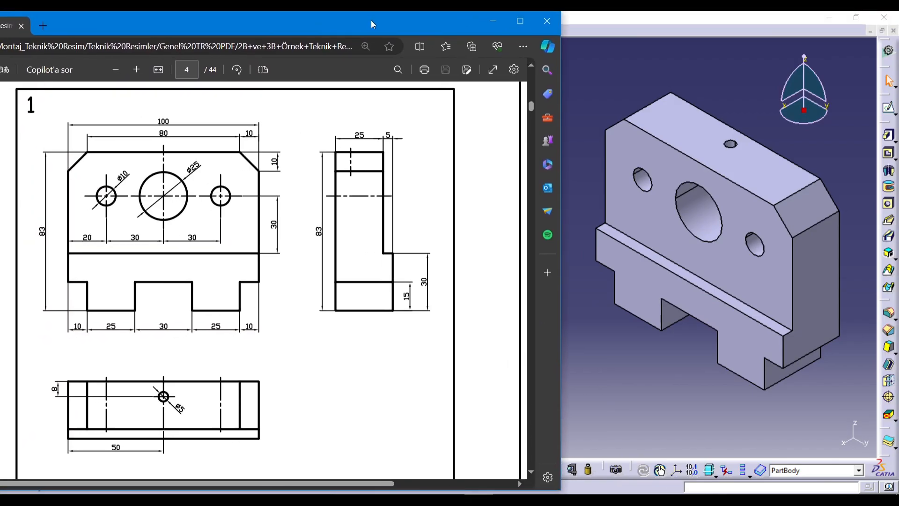